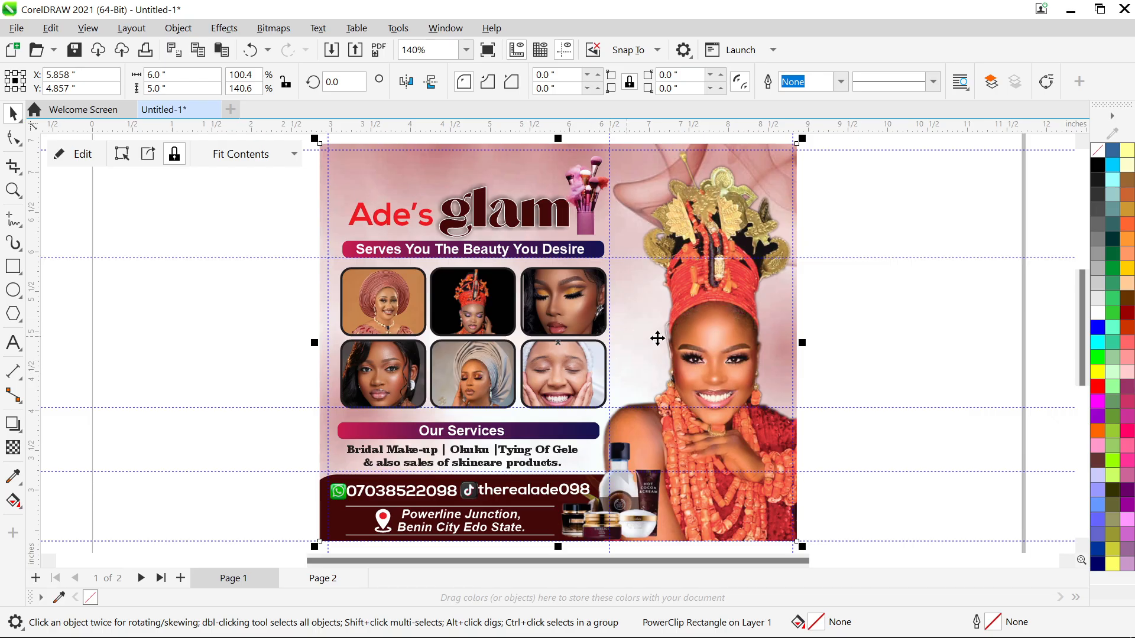
Examine the finished flyer's model photo, photo grid, services text, contact details, address and title lettering
scroll(723, 394, "up", 1)
scroll(722, 394, "up", 3)
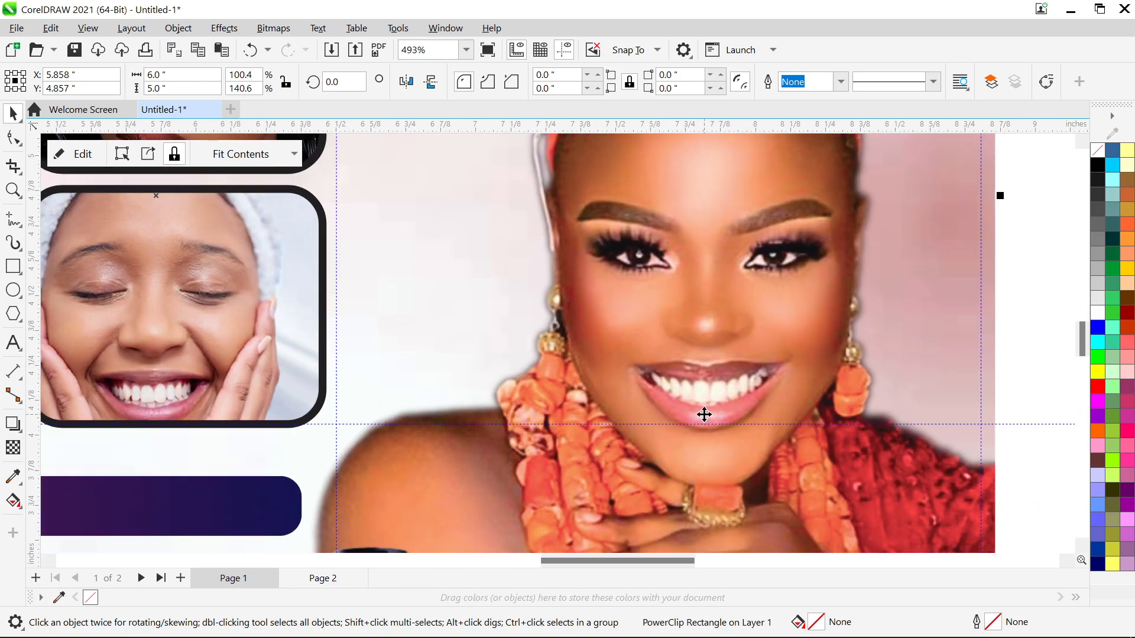
scroll(700, 405, "down", 1)
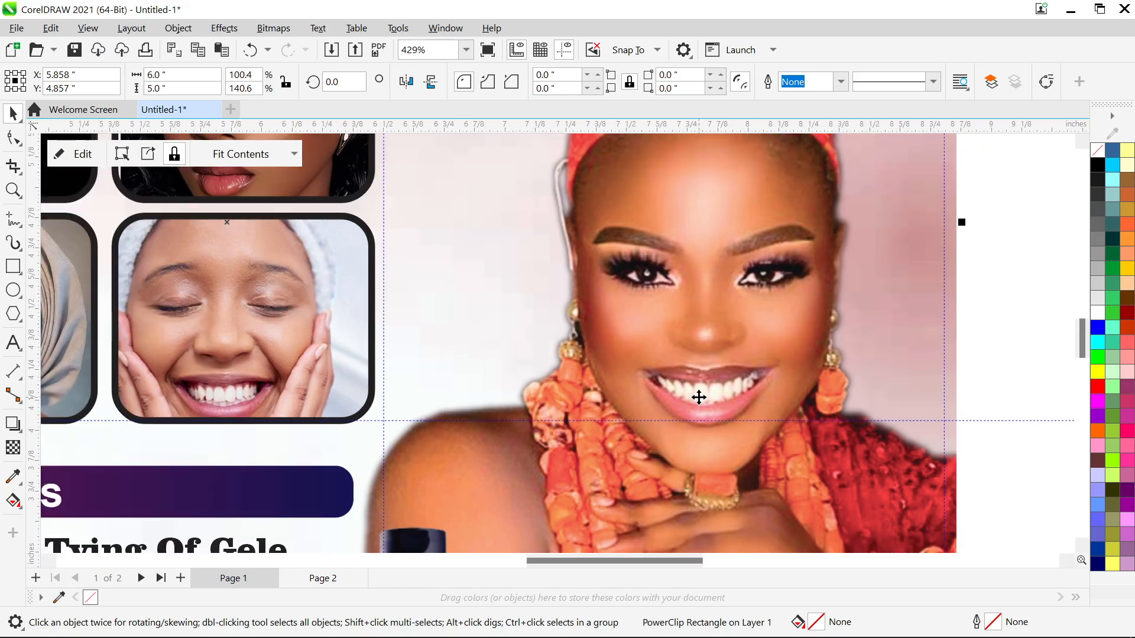
scroll(694, 368, "down", 1)
scroll(694, 369, "down", 3)
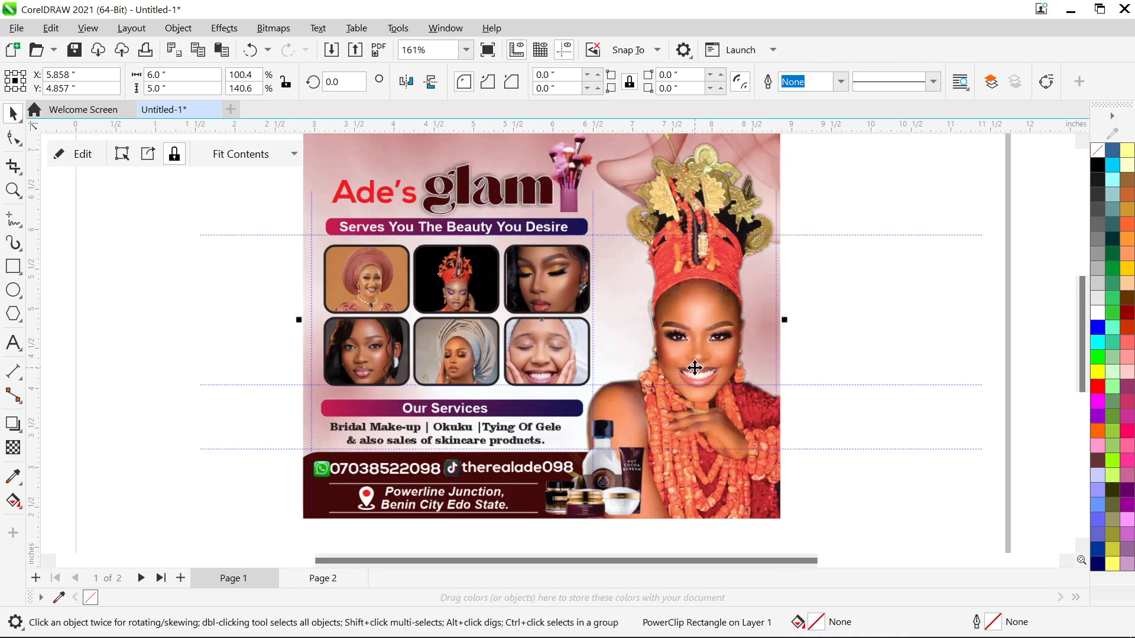
left_click(360, 286)
left_click(504, 437)
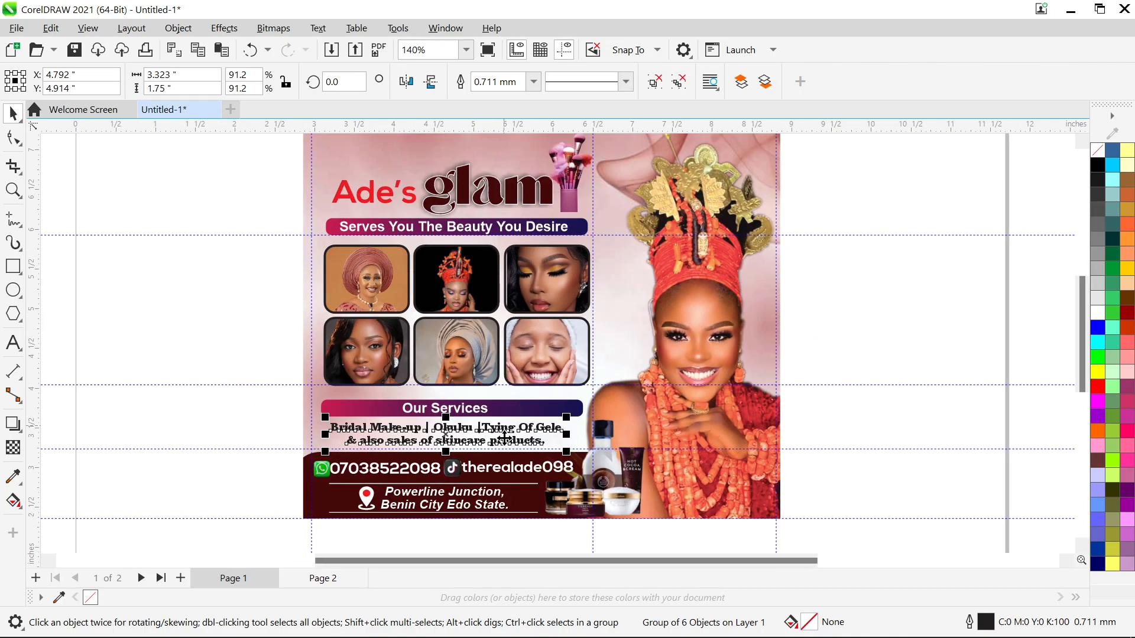
left_click(484, 473)
left_click(454, 509)
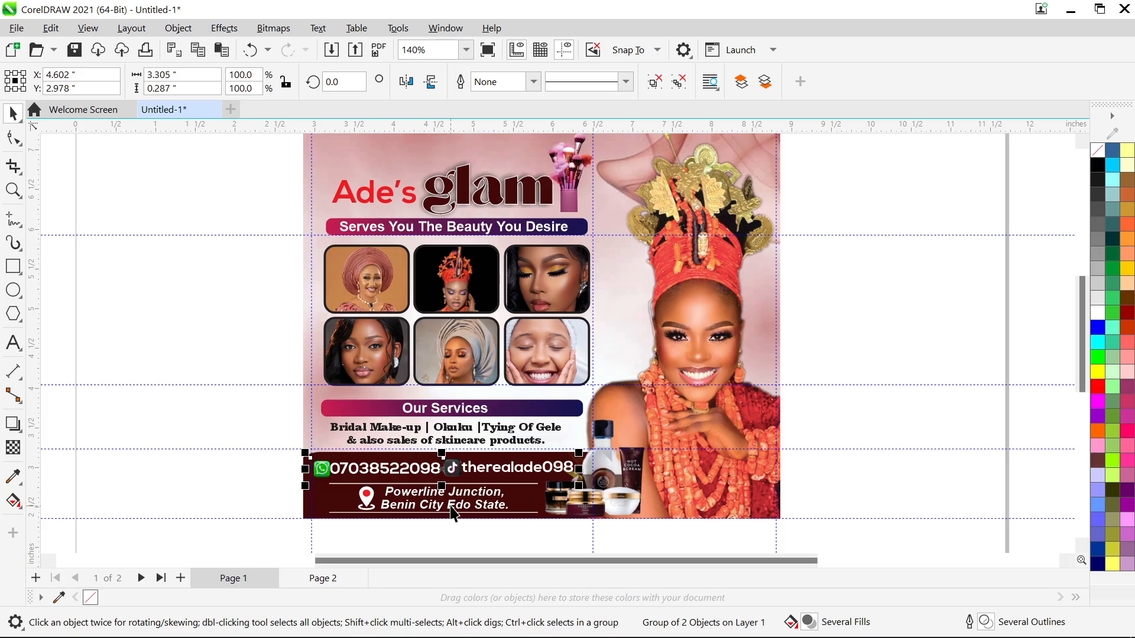
left_click(468, 195)
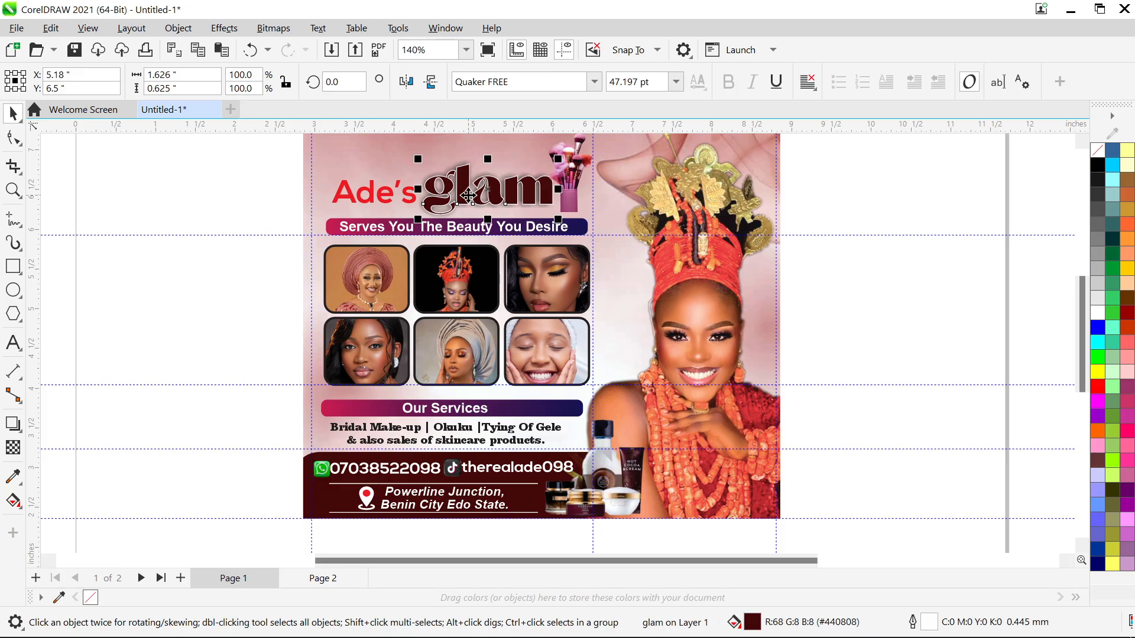
key("F4")
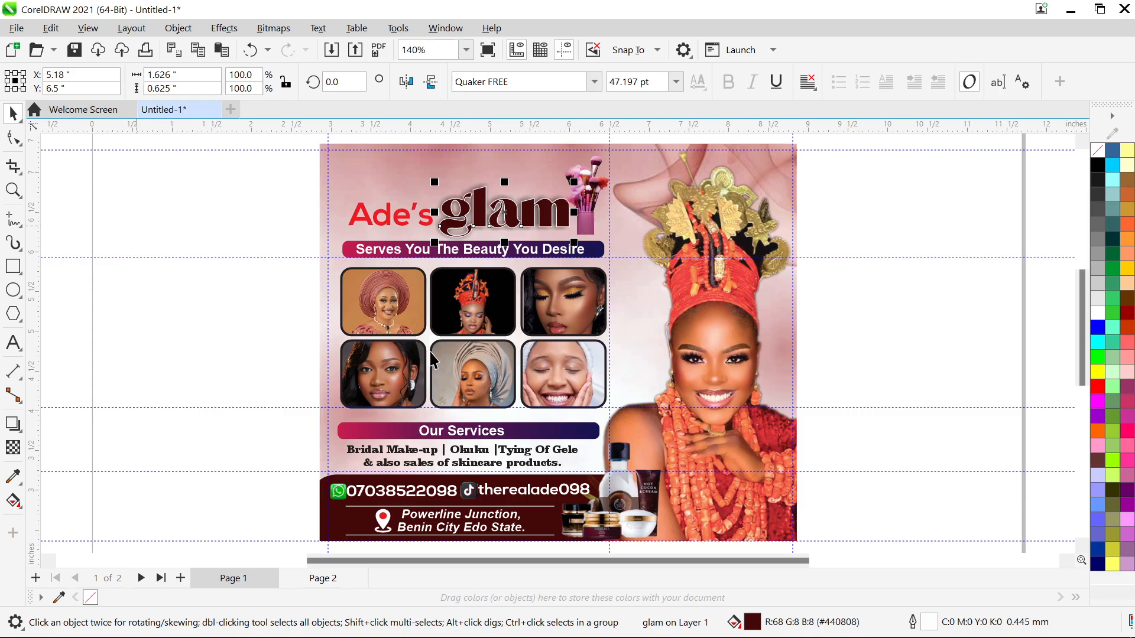
left_click(352, 196)
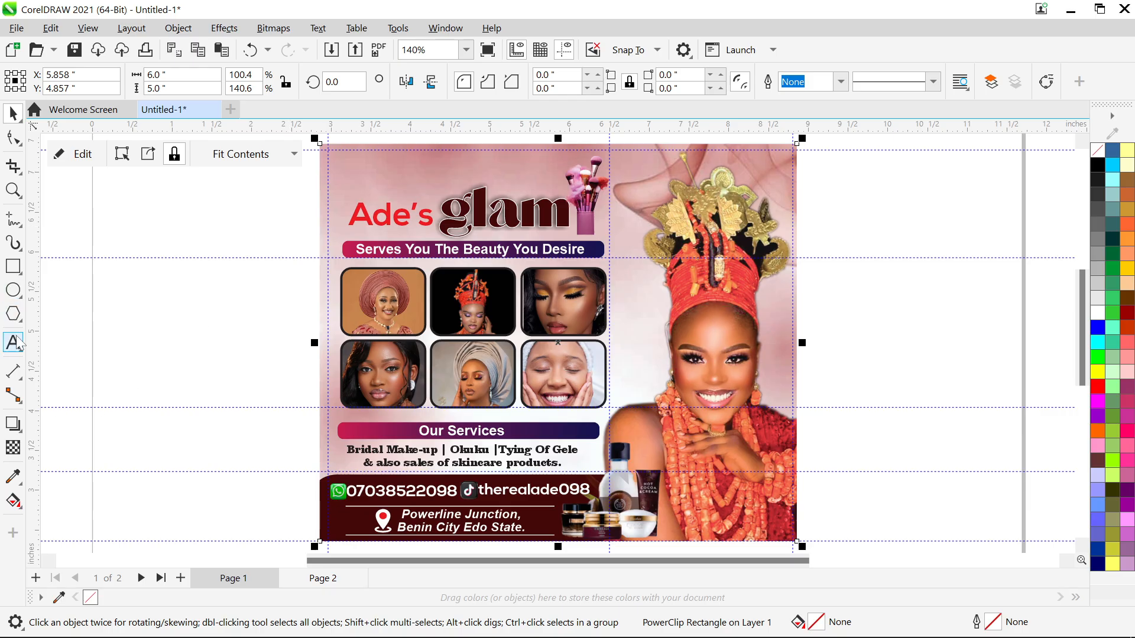
Draw a rectangle on the empty area beside the flyer and size it to 6 by 6 inches
left_click(13, 266)
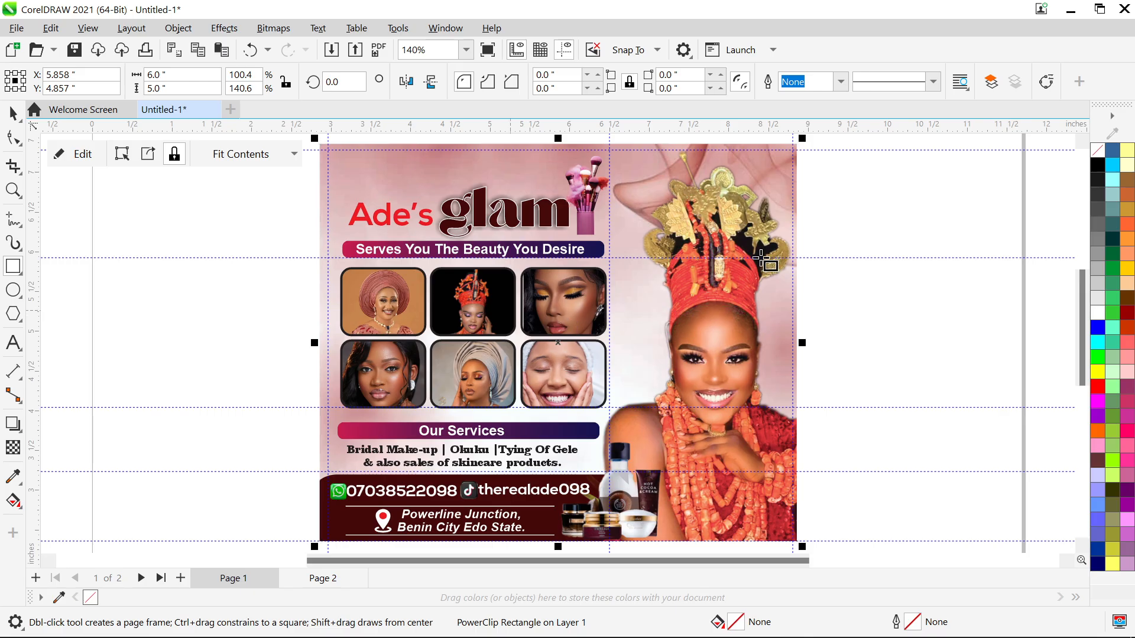
left_click_drag(840, 211, 952, 310)
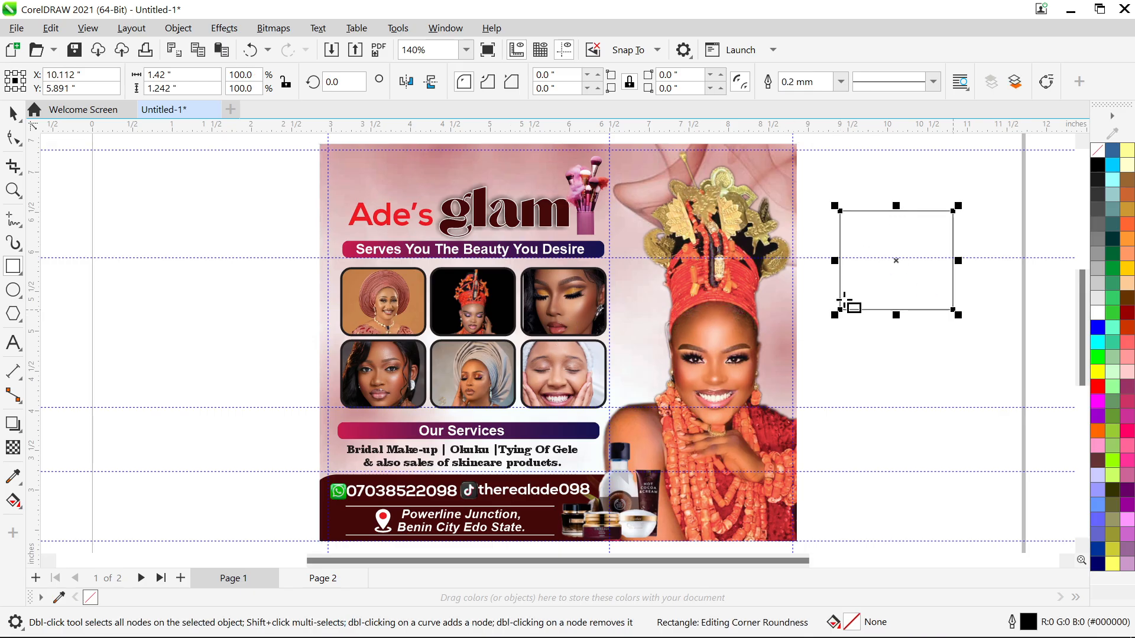
left_click_drag(166, 75, 140, 74)
type("6")
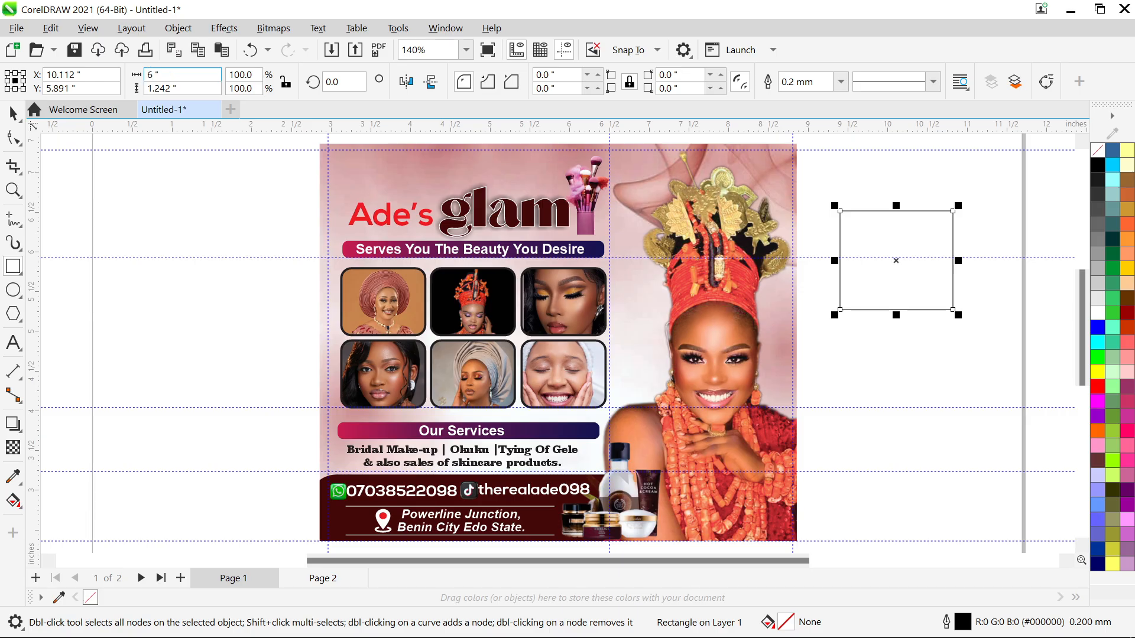
key("Tab")
type("6")
key("Return")
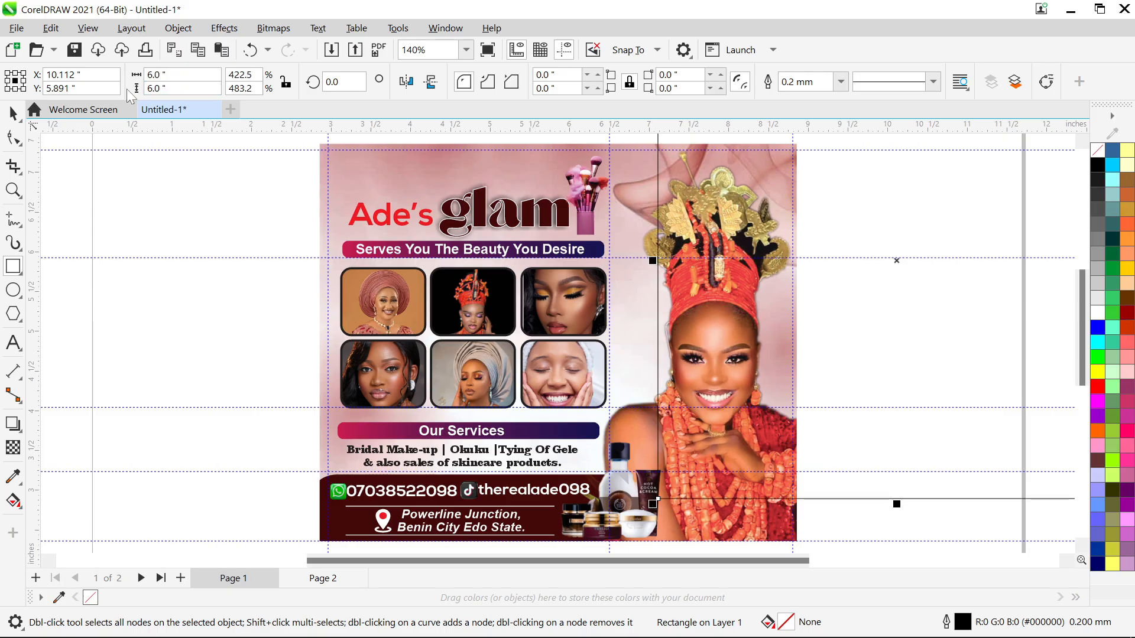
key("space")
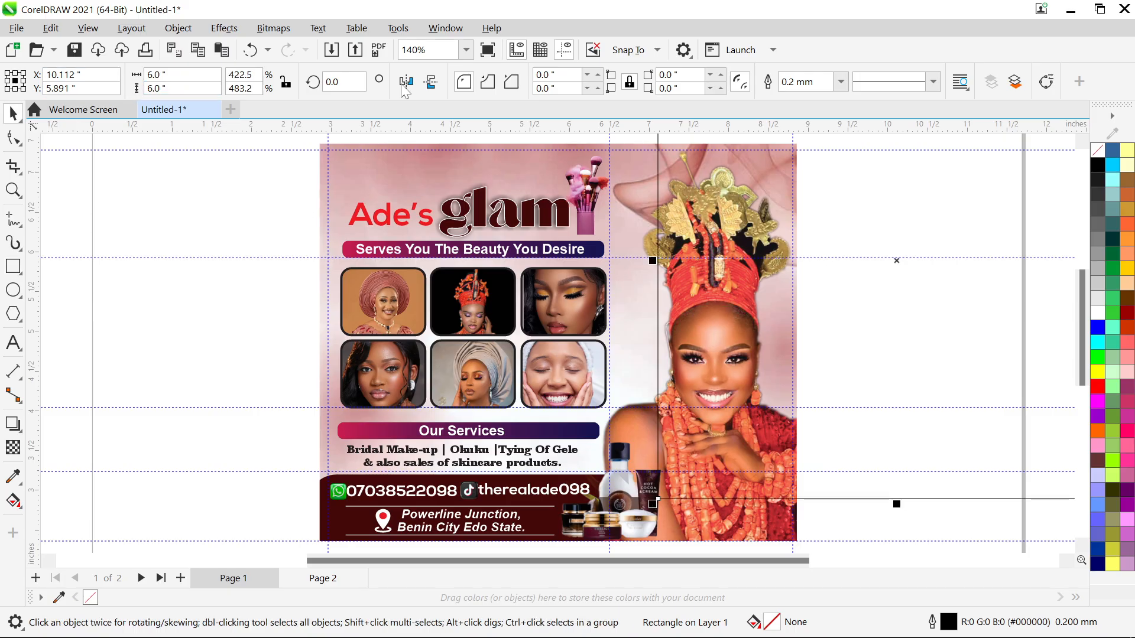
Move the rectangle about 1 inch to the right and 1 inch down, away from the flyer
scroll(950, 317, "down", 2)
left_click_drag(958, 331, 995, 337)
scroll(984, 328, "down", 2)
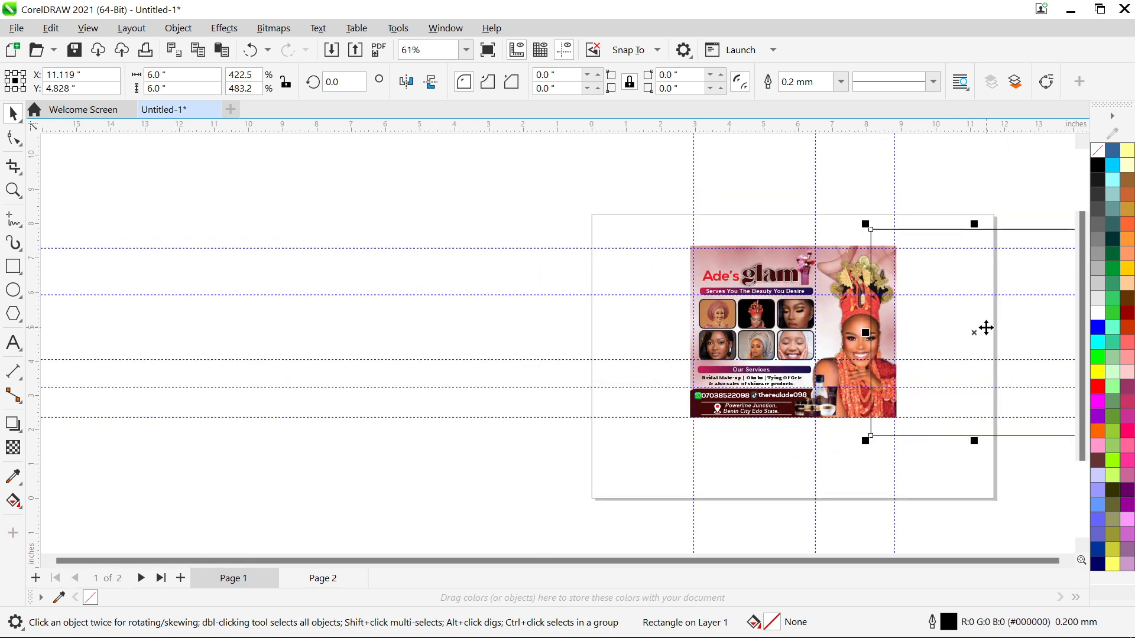
scroll(984, 327, "up", 2)
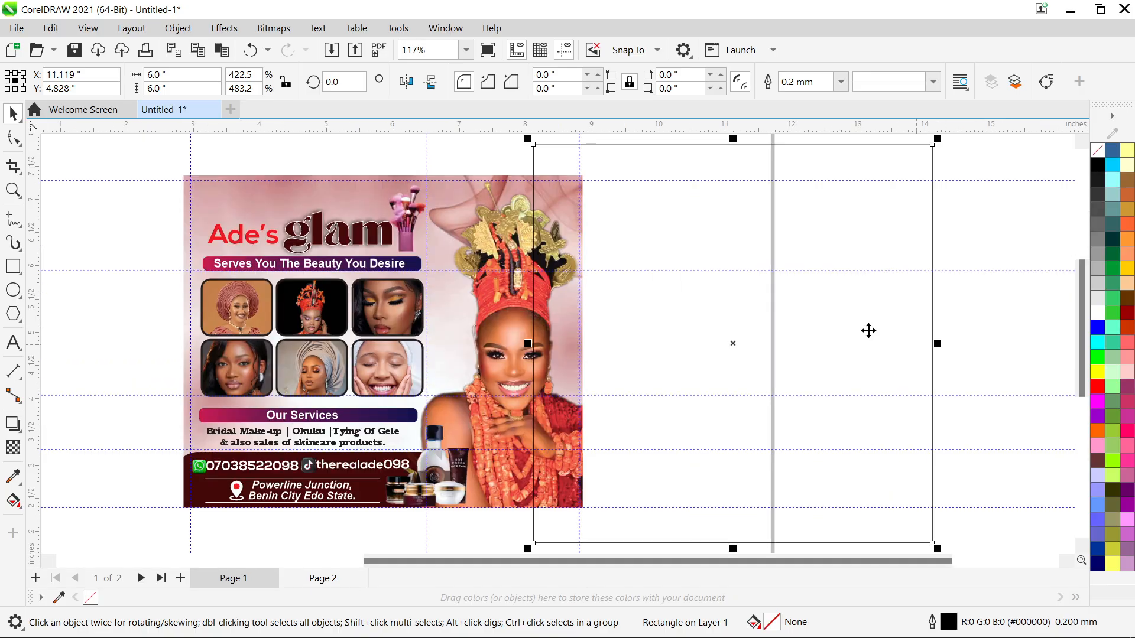
Compare the rectangle with the flyer's frame and set the rectangle's height to 5 inches, keeping the 6-inch width
left_click(444, 203)
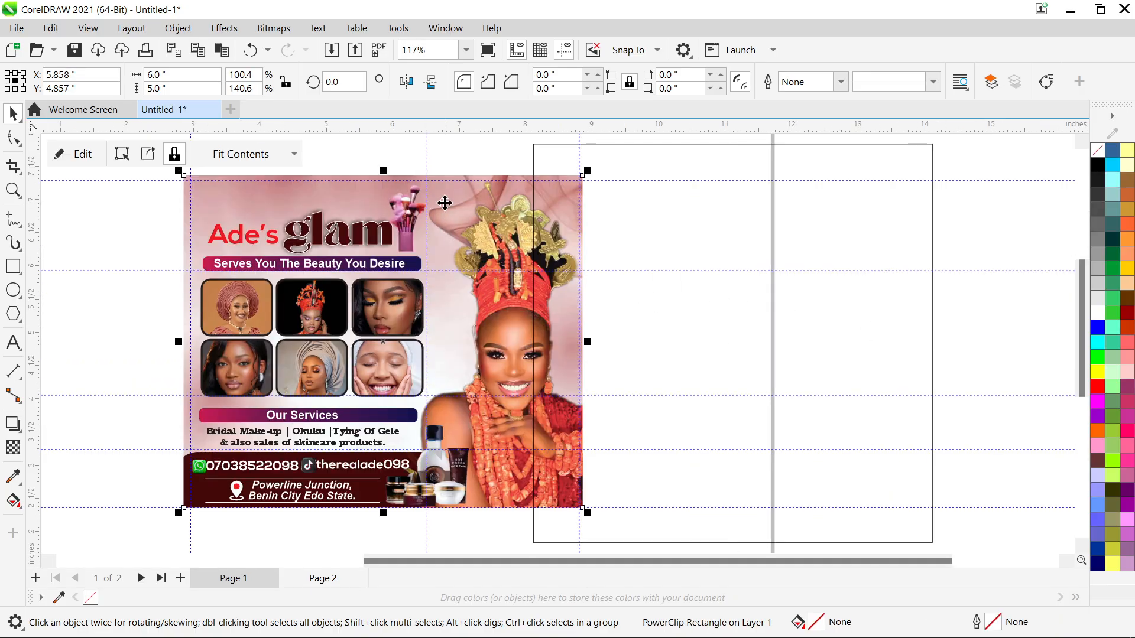
left_click(679, 218)
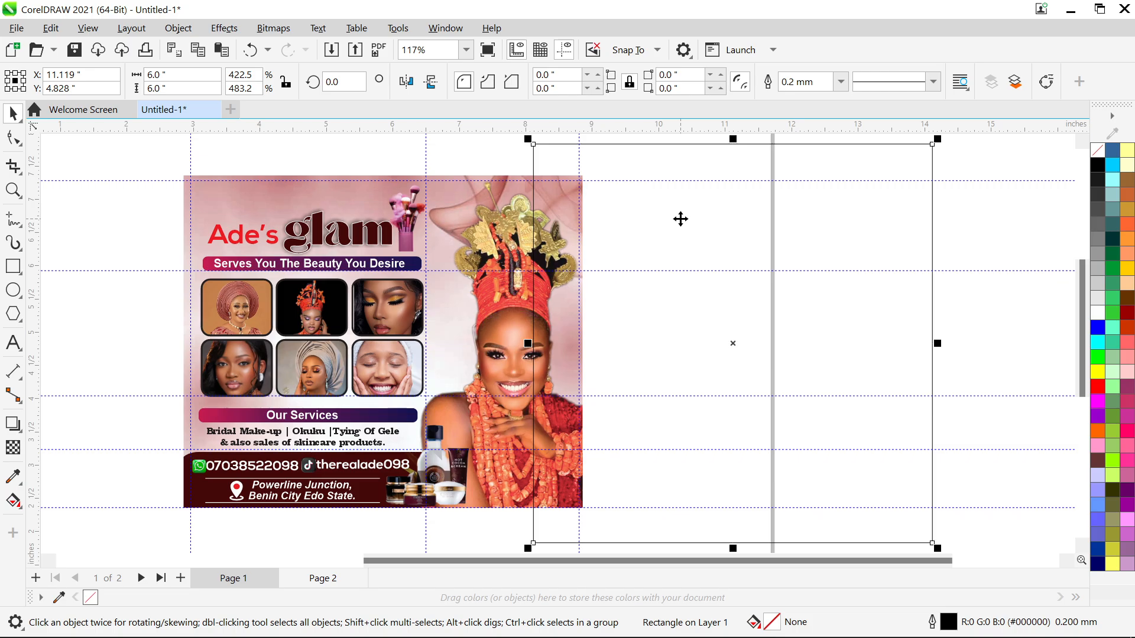
left_click(450, 219)
left_click(654, 252)
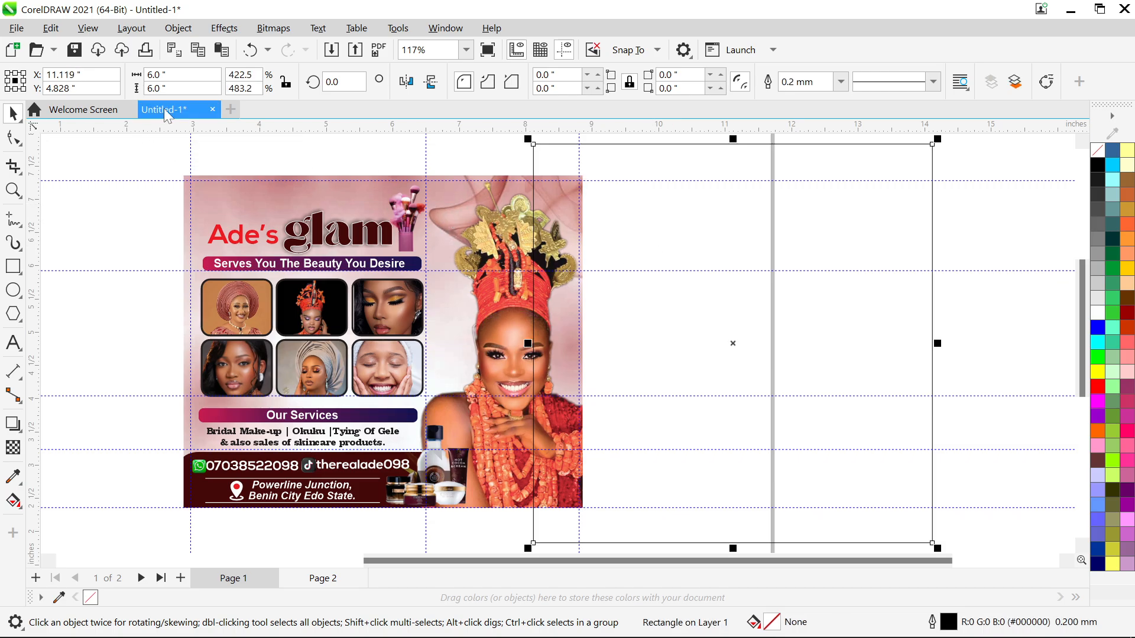
double_click(155, 89)
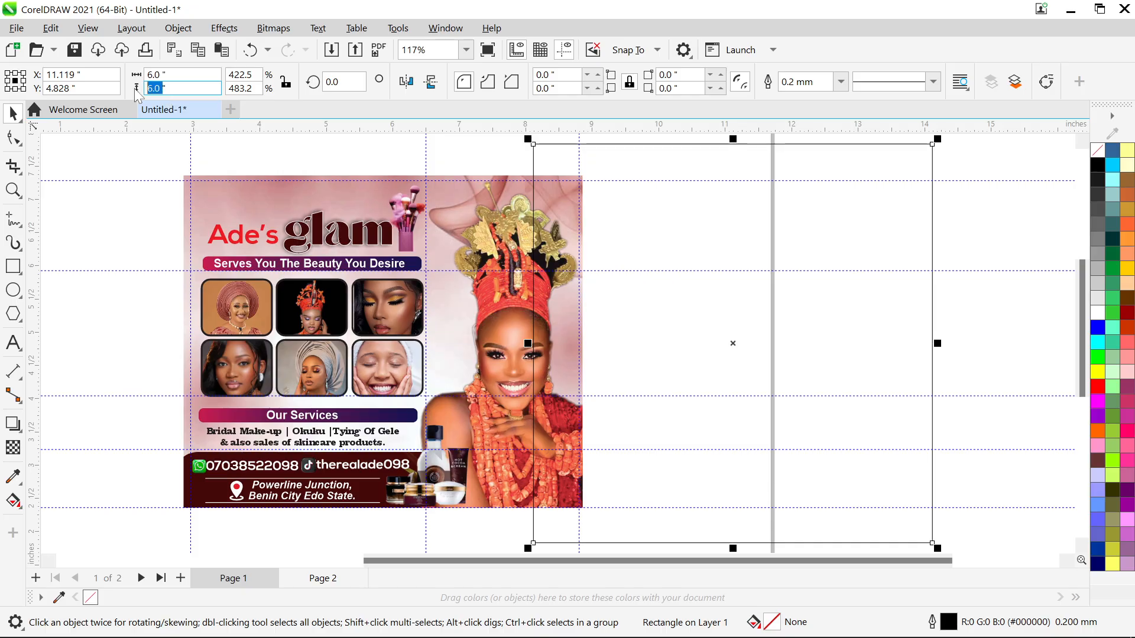
type("5")
key("Return")
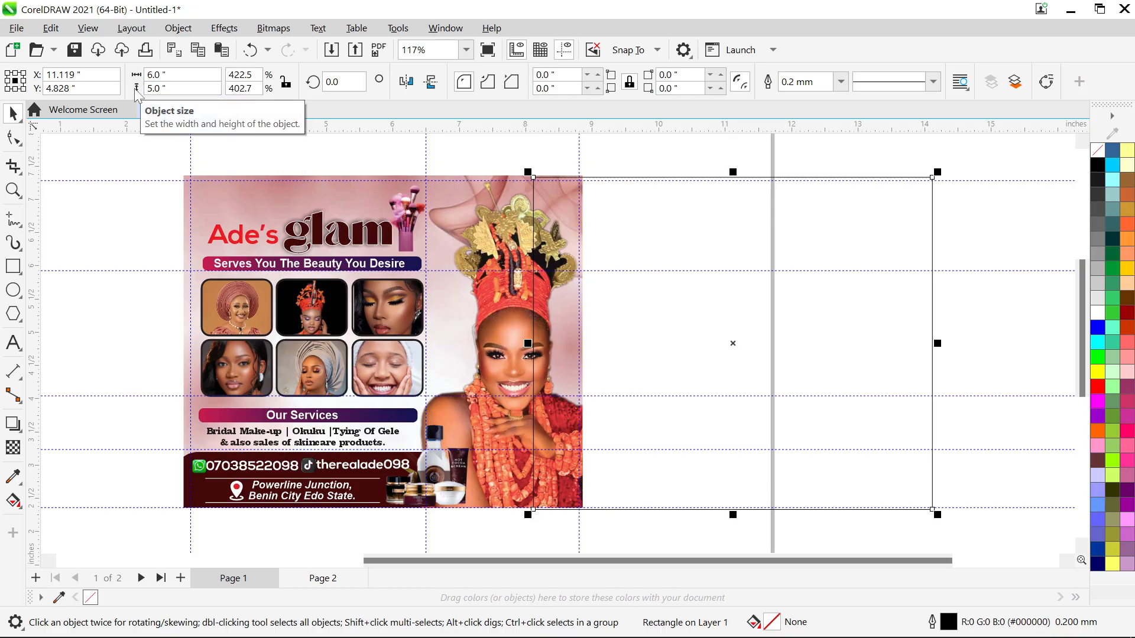
double_click(157, 75)
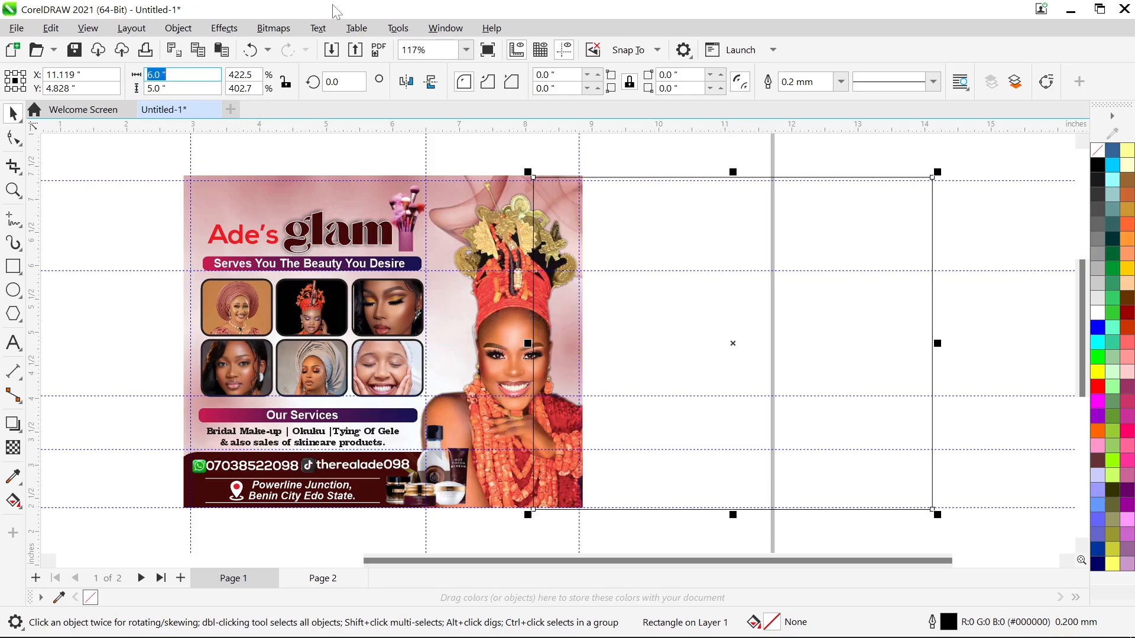
Place the rectangle directly beside the flyer, level with its top and bottom edges, leaving a small gap between them
left_click(736, 356)
left_click_drag(737, 351, 767, 349)
scroll(768, 349, "up", 1)
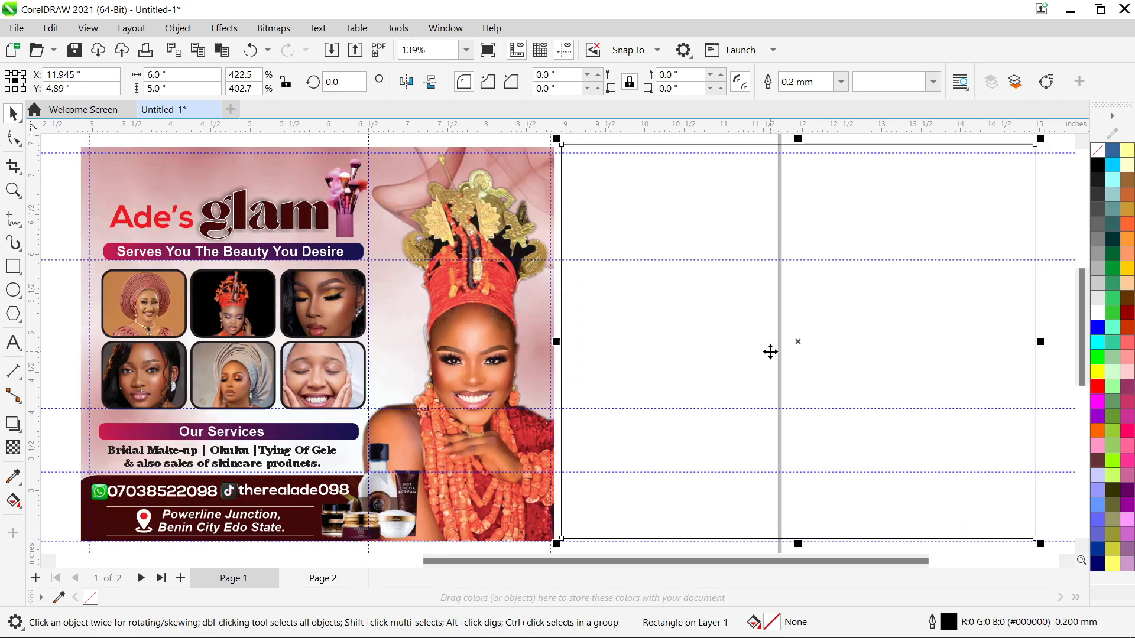
left_click_drag(719, 477, 715, 486)
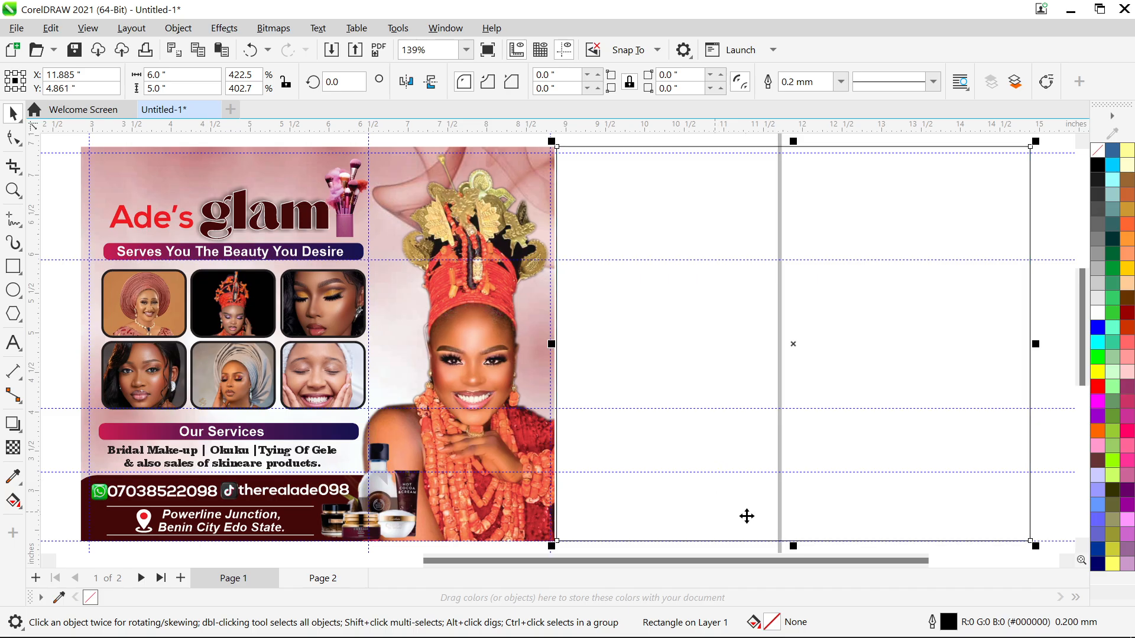
key("Right")
key("Right")
key("Right")
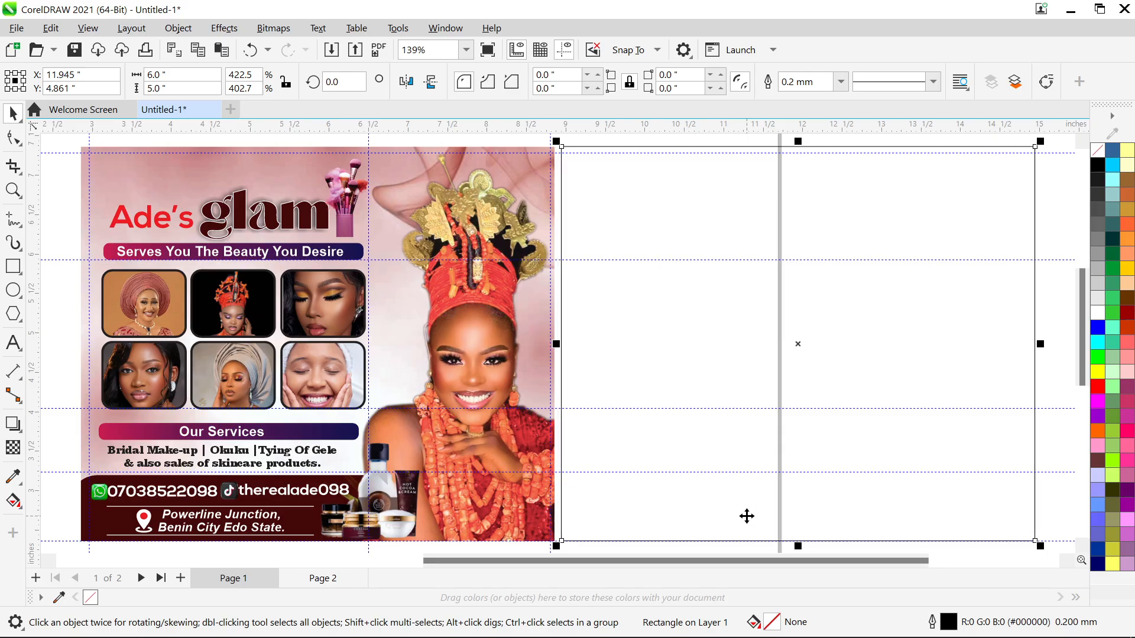
Open the PowerClip contents of the flyer's background frame for editing
left_click(281, 187)
left_click(613, 213)
left_click(287, 204)
double_click(300, 177)
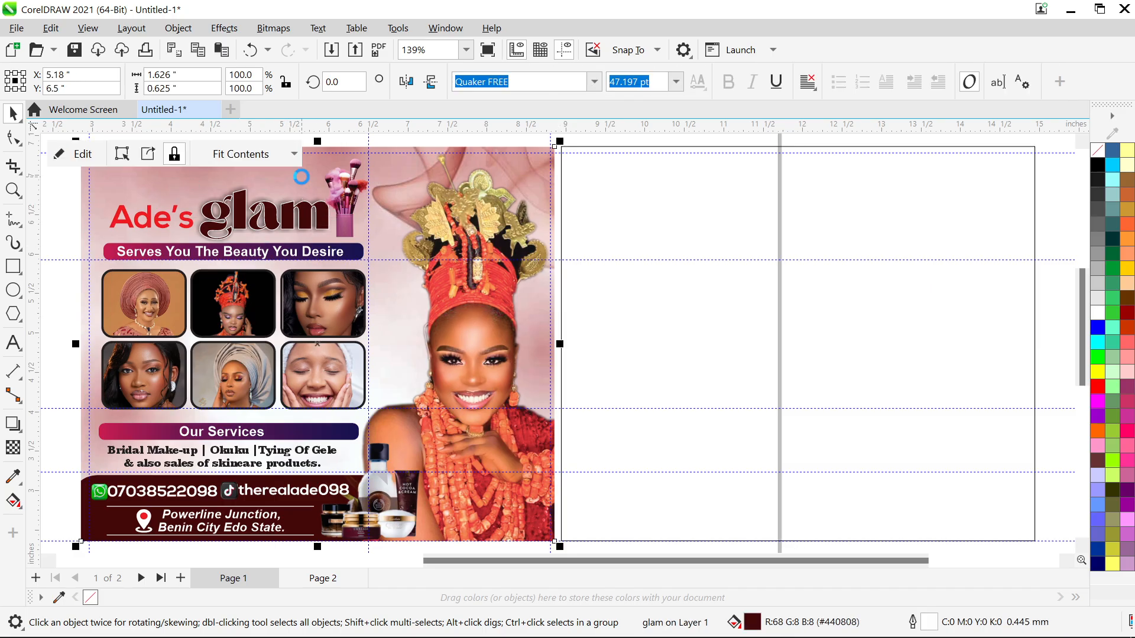
left_click(301, 174)
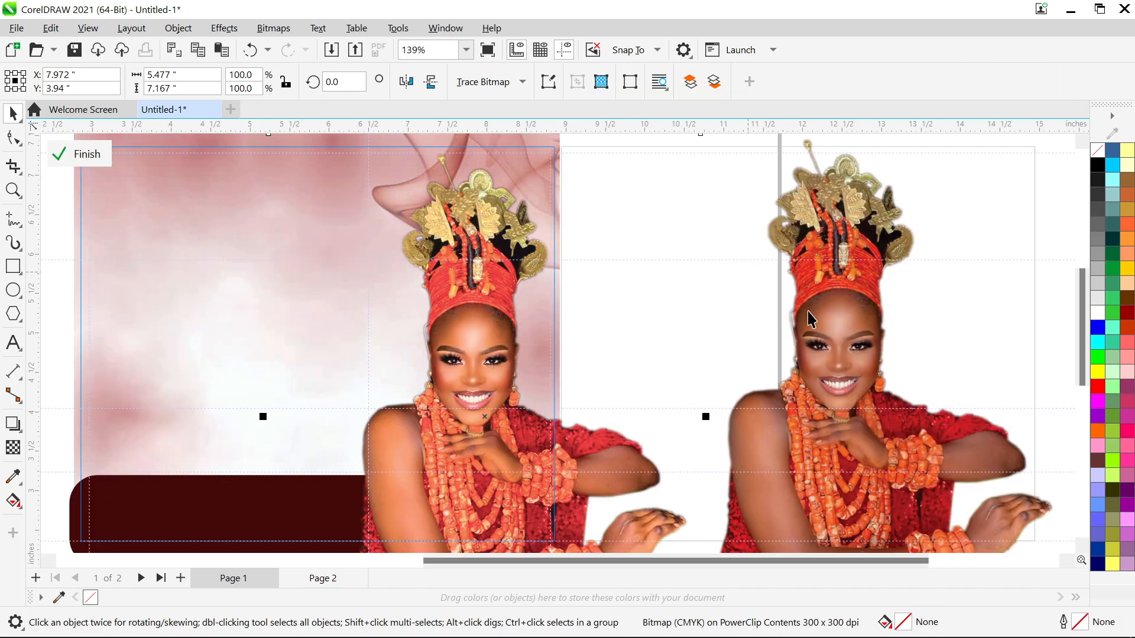
Copy the pink background image and the maroon bar from the PowerClip contents, finish editing, and paste them onto the page
scroll(869, 349, "up", 1)
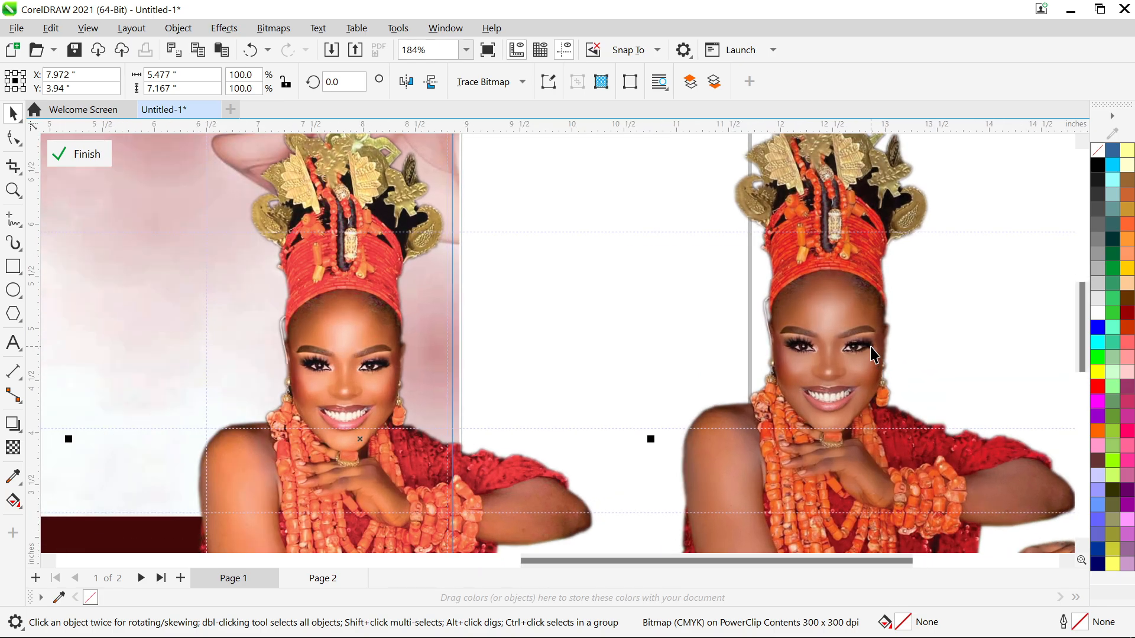
scroll(869, 349, "up", 1)
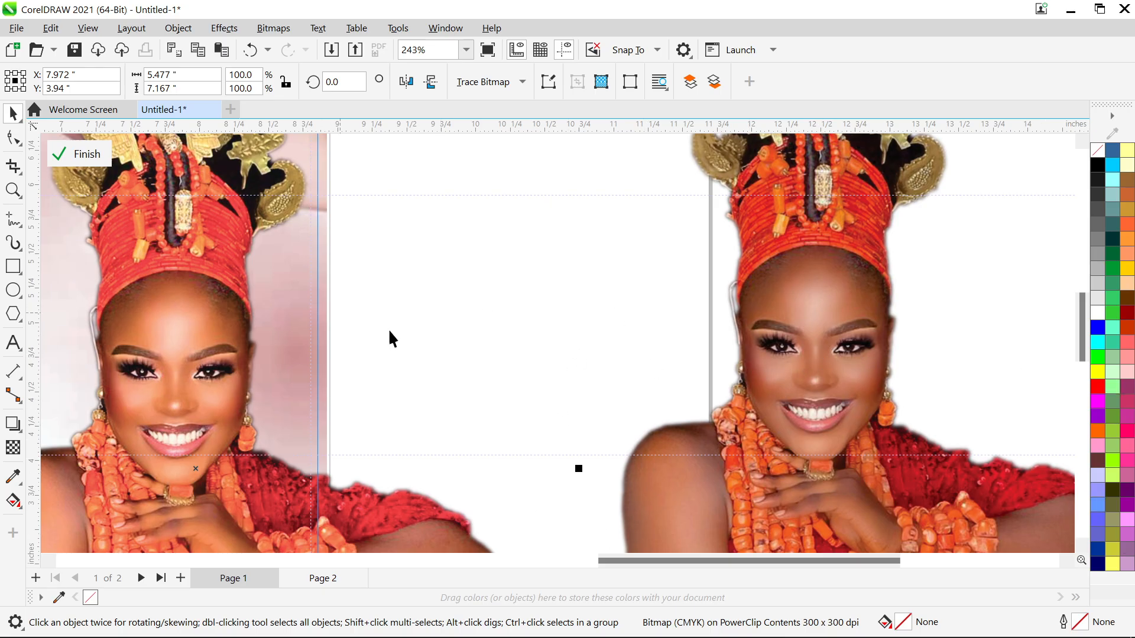
scroll(256, 319, "down", 1)
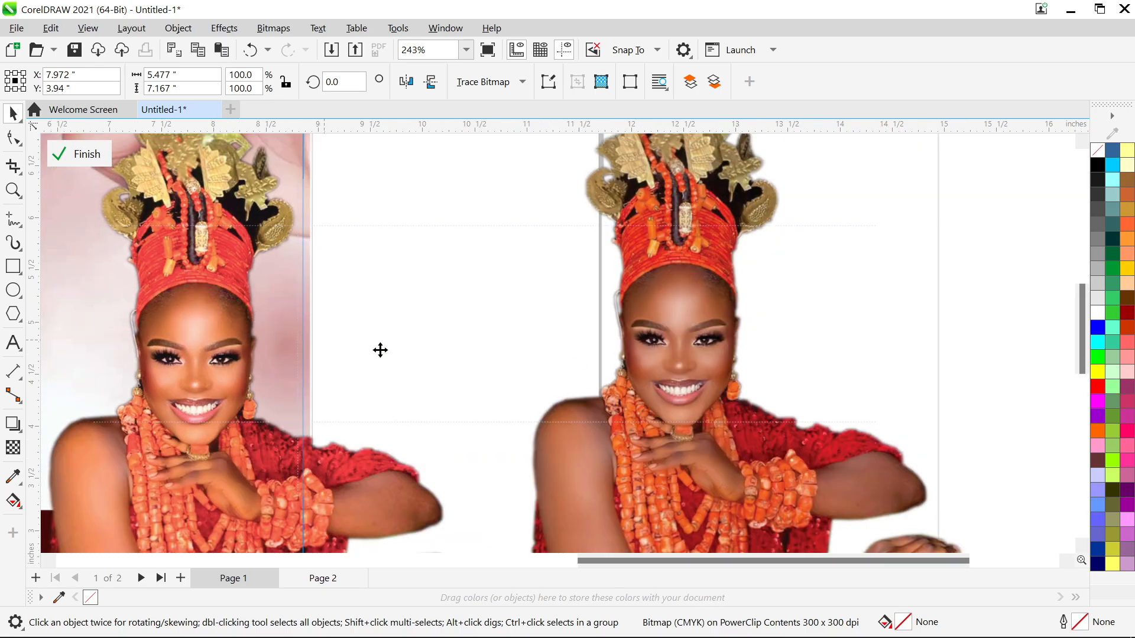
scroll(378, 342, "down", 1)
scroll(387, 335, "down", 4)
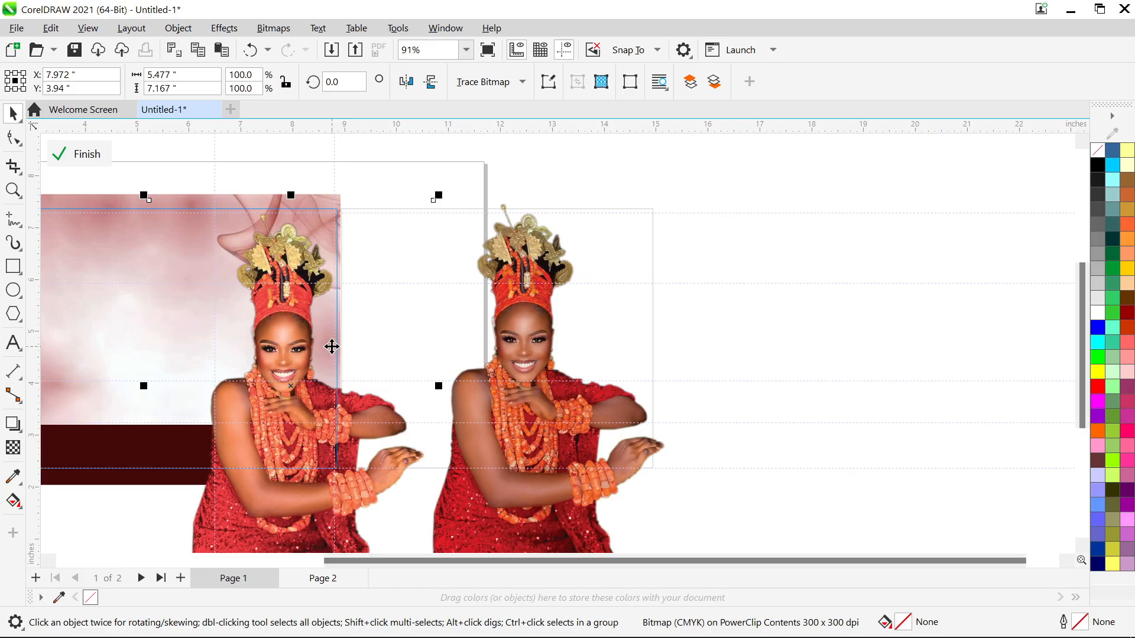
key("shift+F2")
left_click(249, 242)
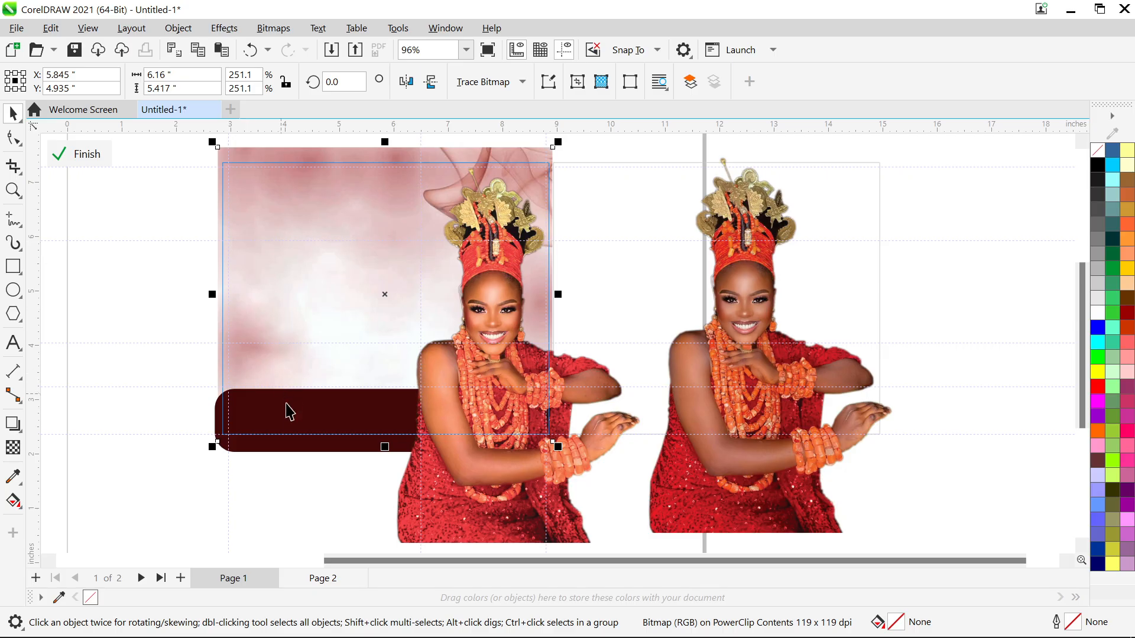
left_click(278, 425, "shift")
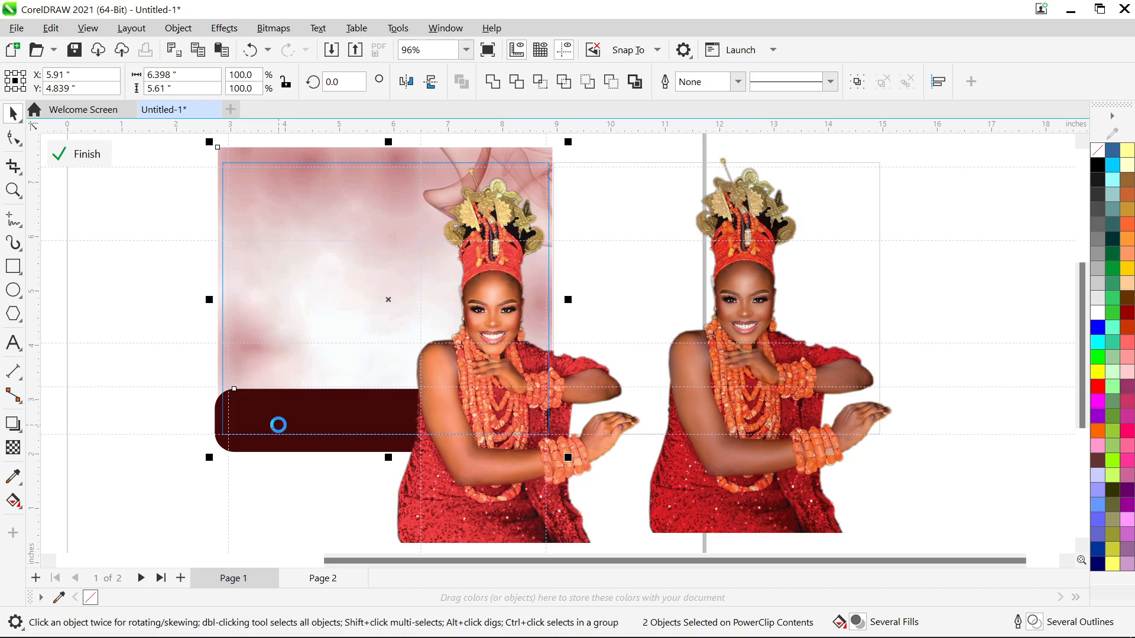
right_click(285, 222)
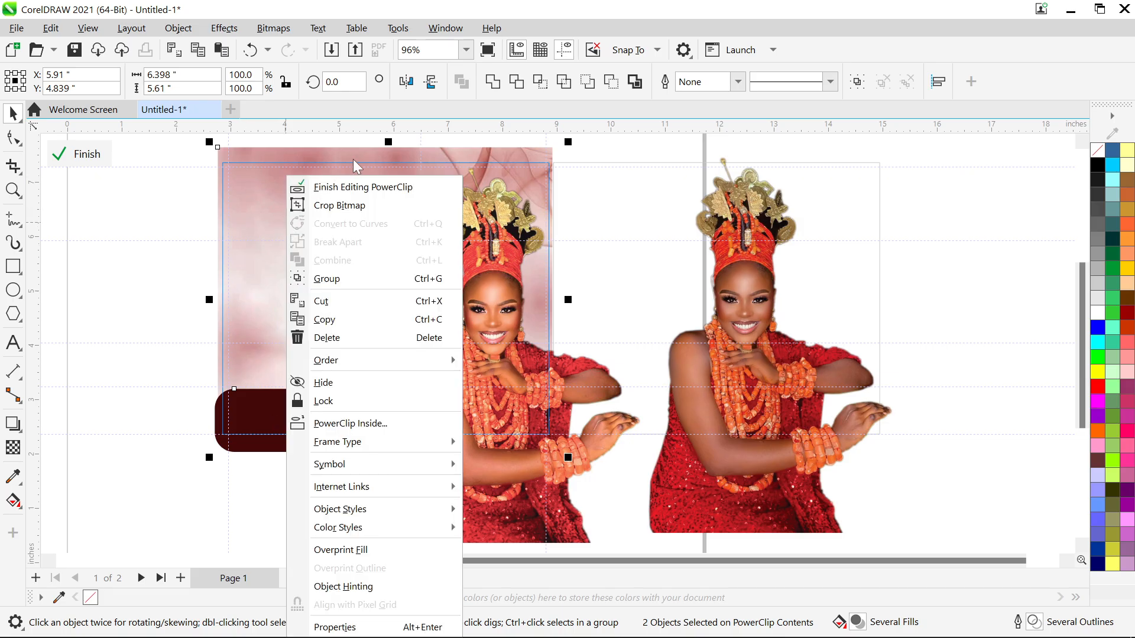
left_click(348, 193)
key("ctrl+v")
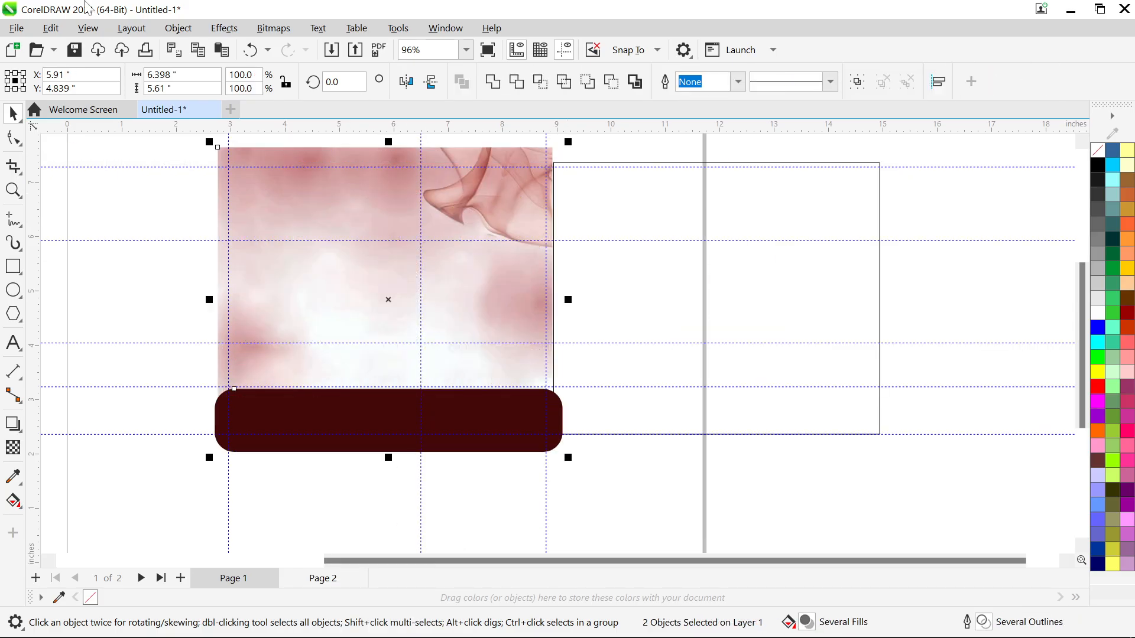
PowerClip the pasted background image and maroon bar inside the empty 6 by 5 inch rectangle
left_click(177, 29)
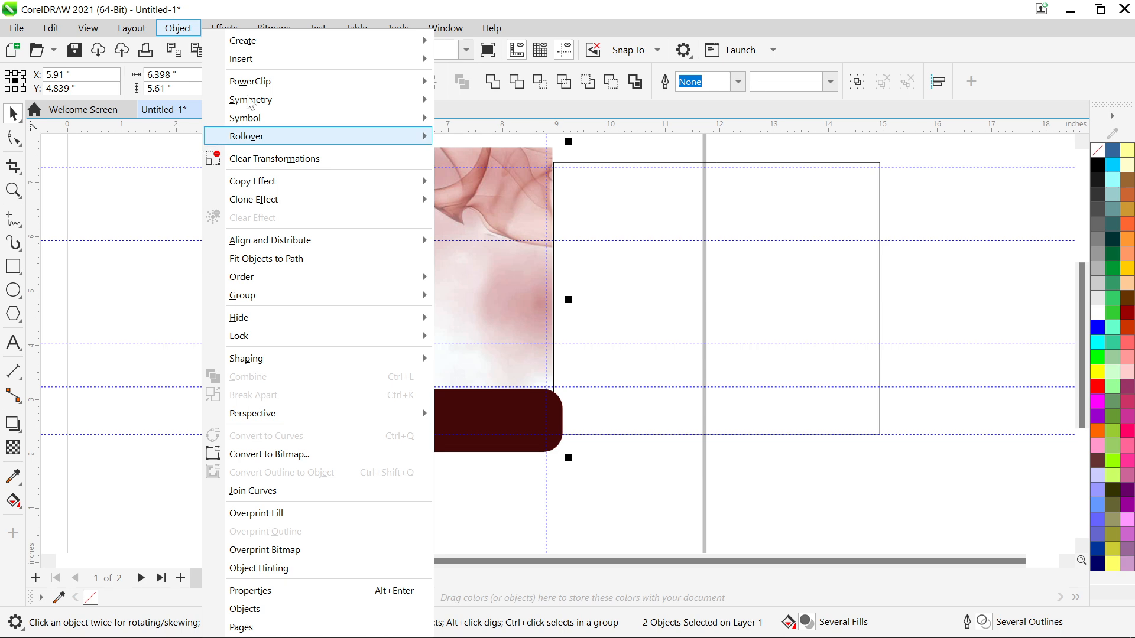
mouse_move(269, 82)
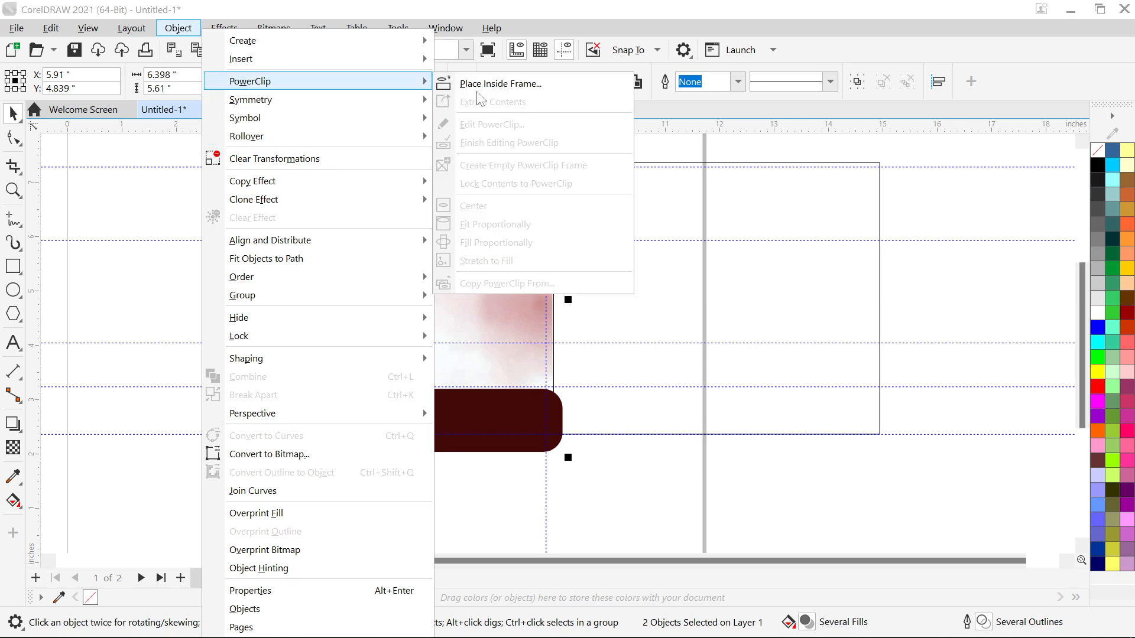
left_click(500, 84)
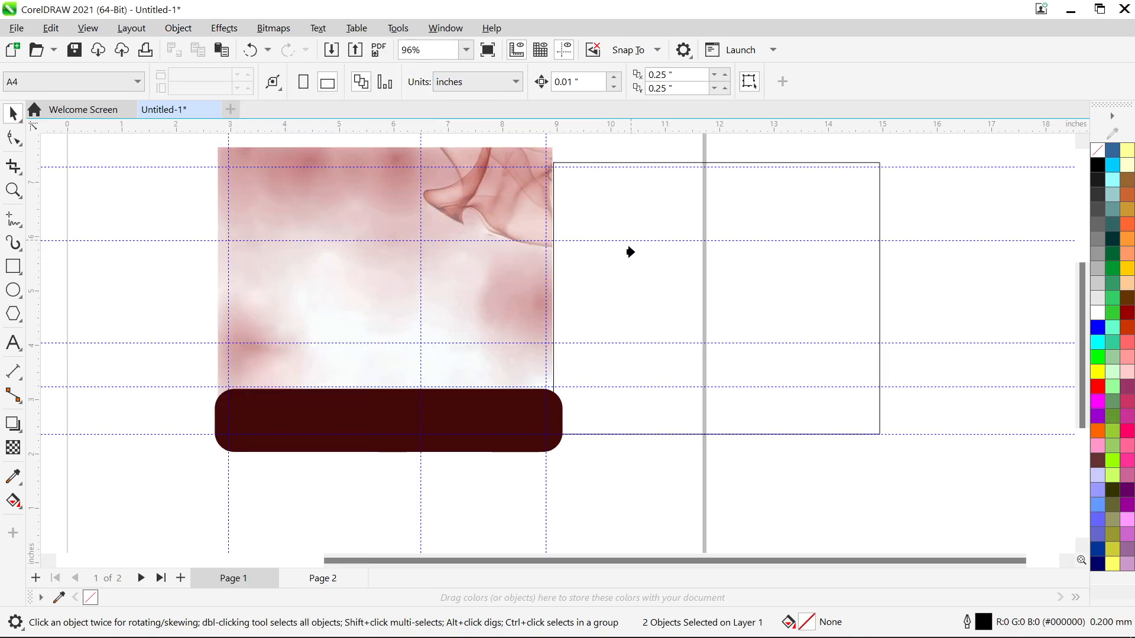
left_click(642, 293)
Open the new rectangle's PowerClip contents for editing and move the background image and maroon bar over the frame
right_click(643, 293)
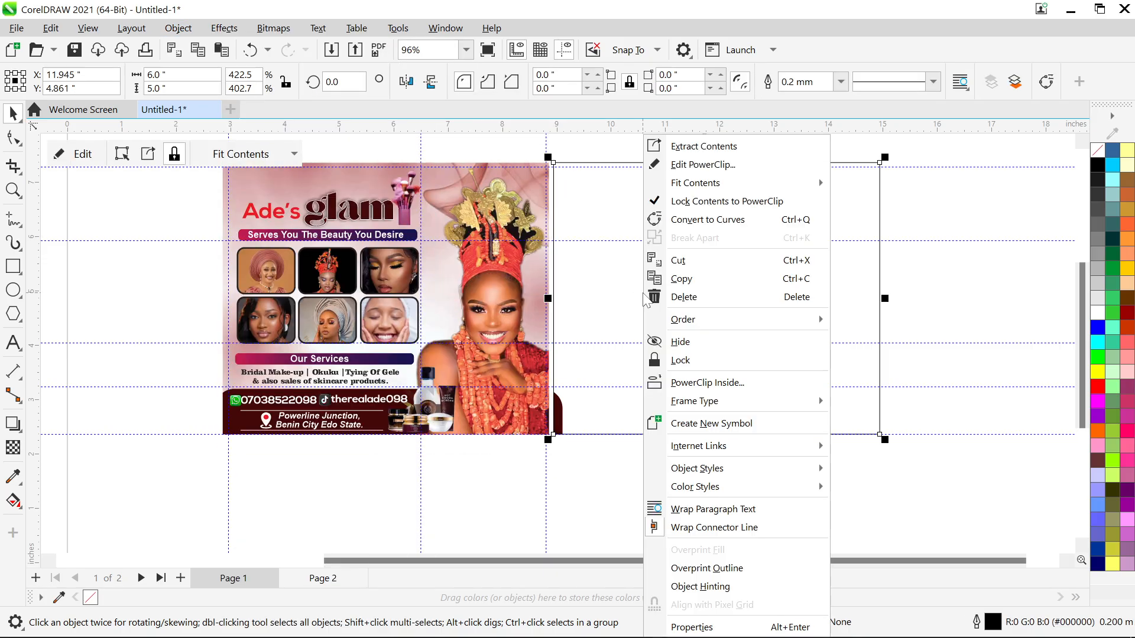
left_click(693, 168)
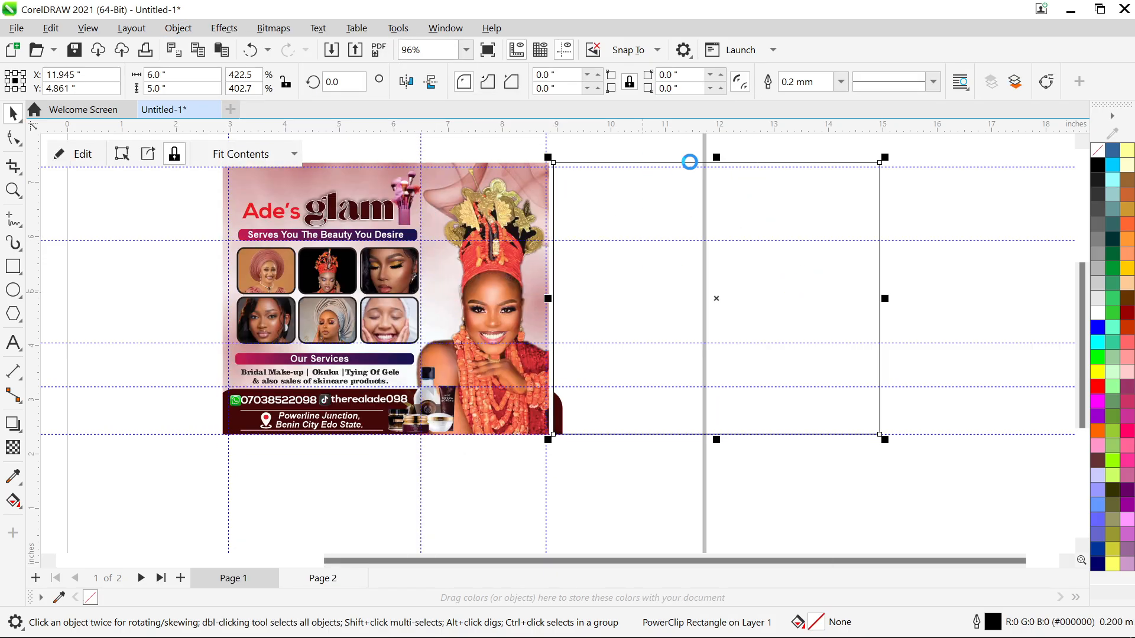
left_click(363, 383)
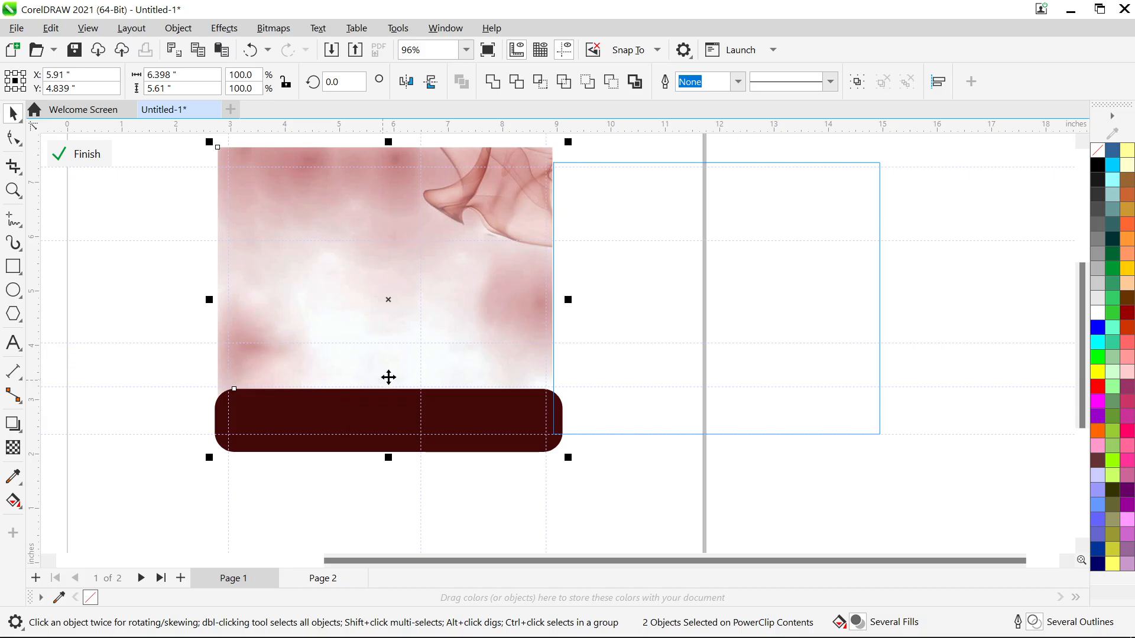
left_click_drag(396, 297, 712, 268)
key("Right")
key("Right")
key("Right")
key("Right")
key("Right")
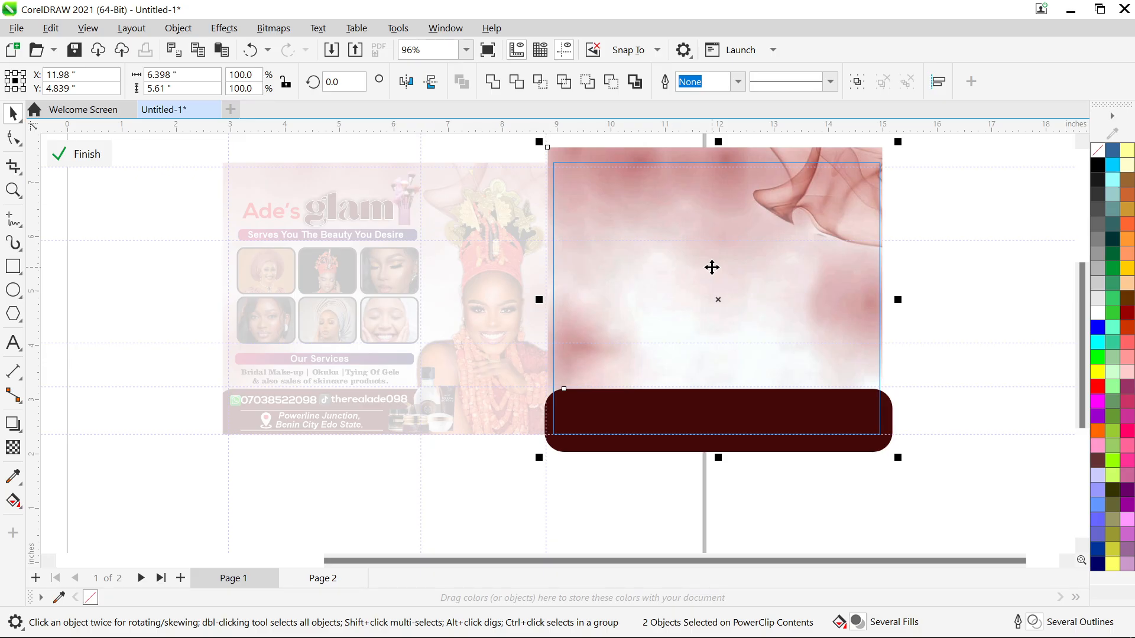
Nudge the PowerClip contents up 0.05 inch to level the maroon bar with the original flyer's bar, and finish editing
scroll(711, 267, "up", 4)
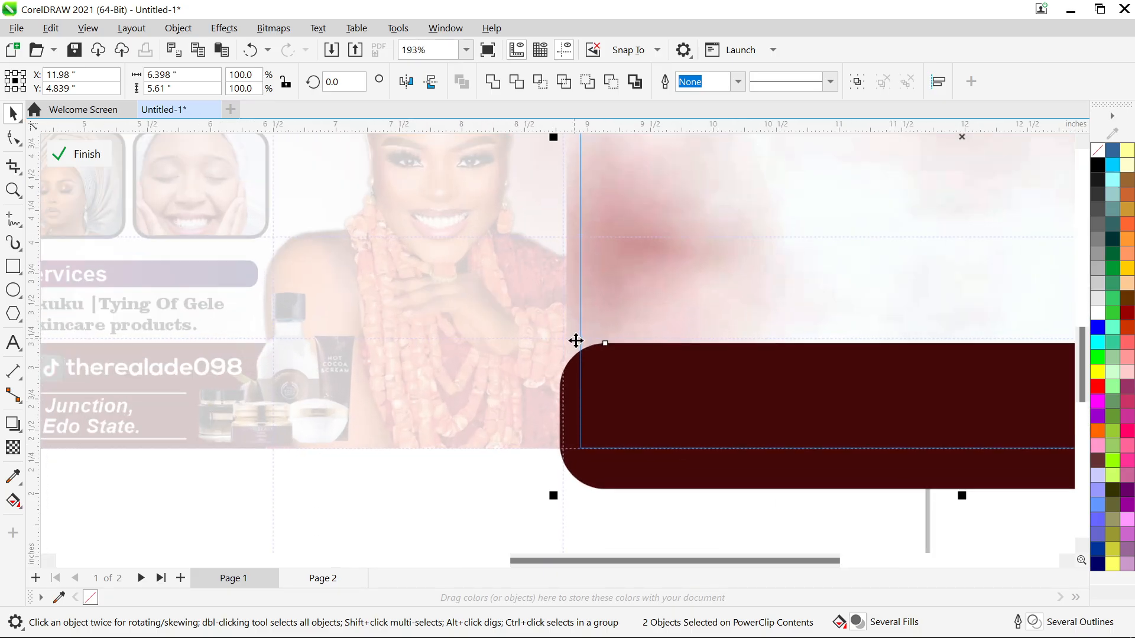
scroll(575, 339, "up", 3)
key("Up")
key("Up")
key("Up")
key("Up")
key("Up")
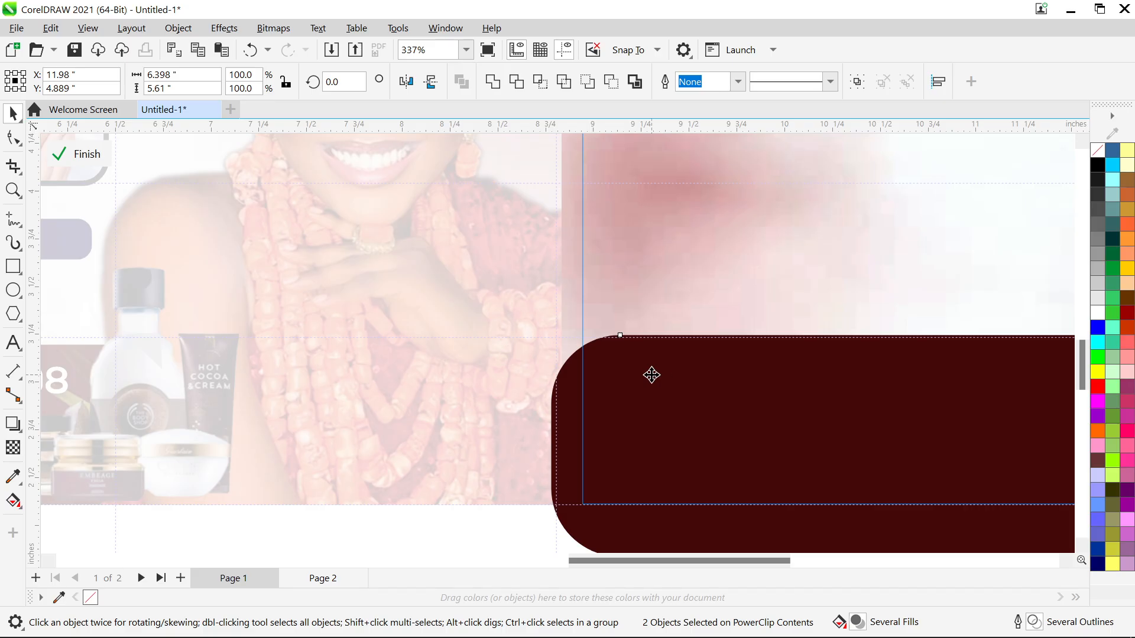
scroll(651, 374, "down", 4)
right_click(725, 282)
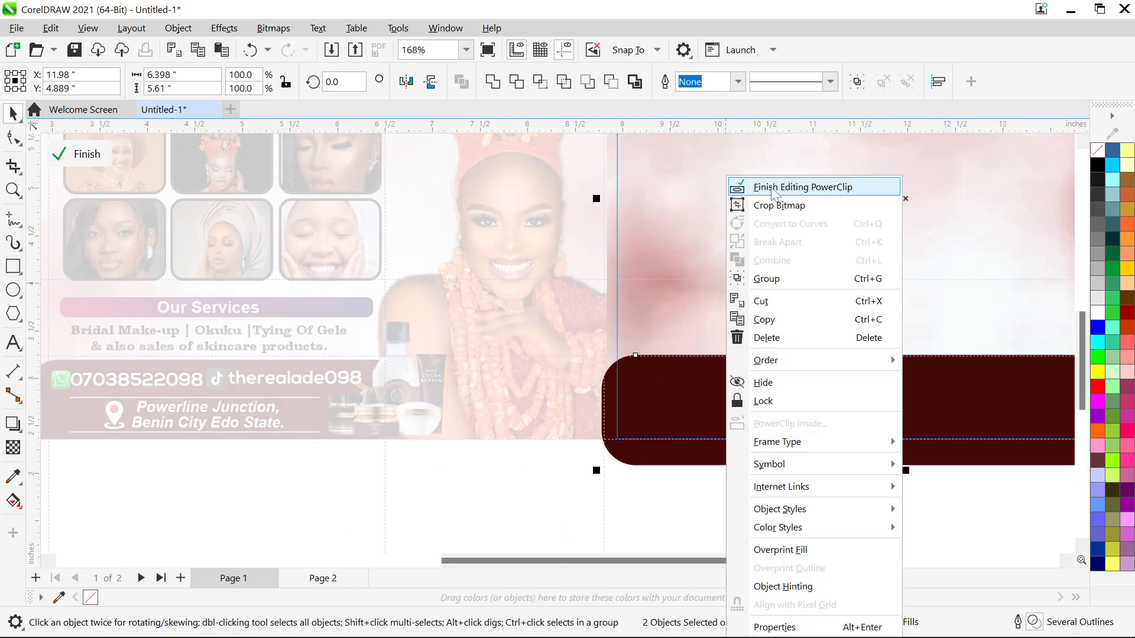
left_click(762, 188)
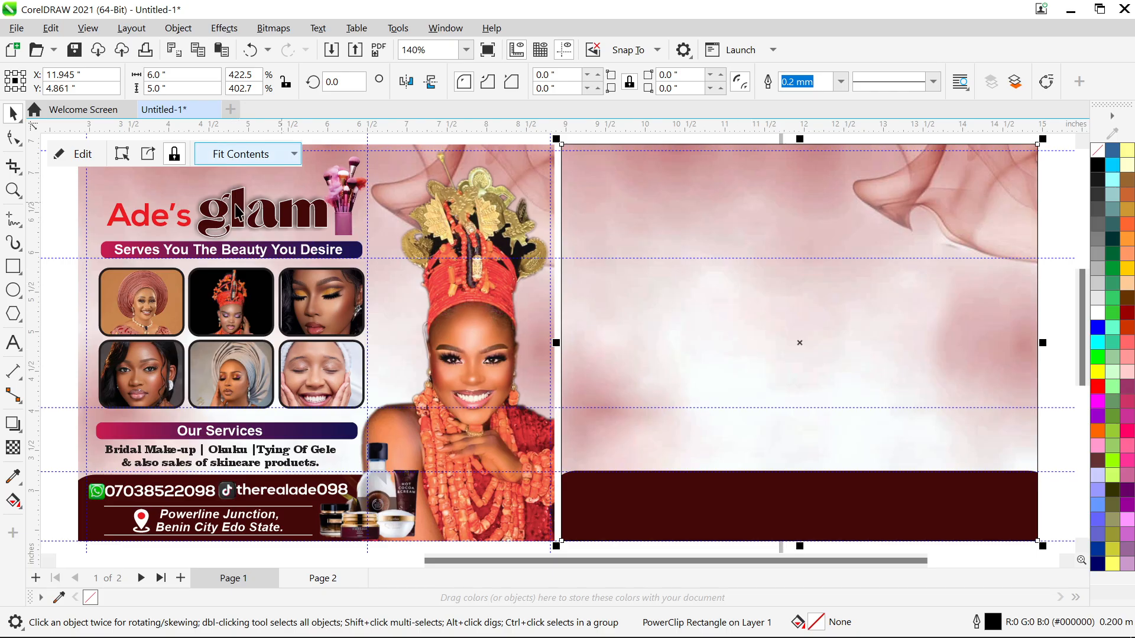
Check the fonts and sizes of the original flyer's title texts and add the text "glam" near the top of the new frame
left_click(170, 222)
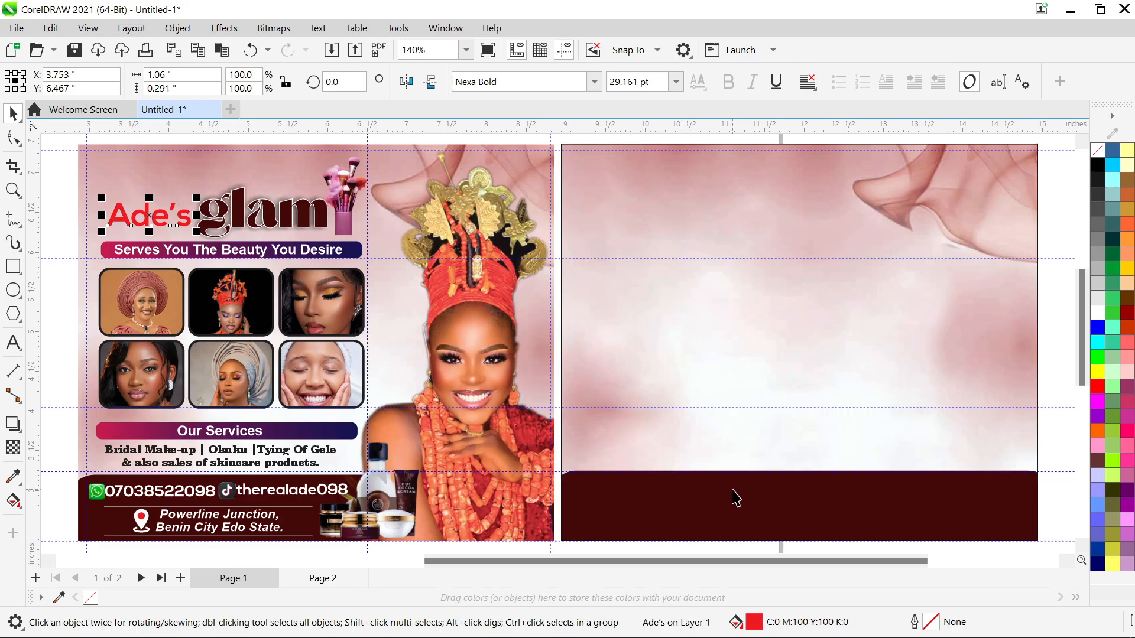
left_click(257, 497)
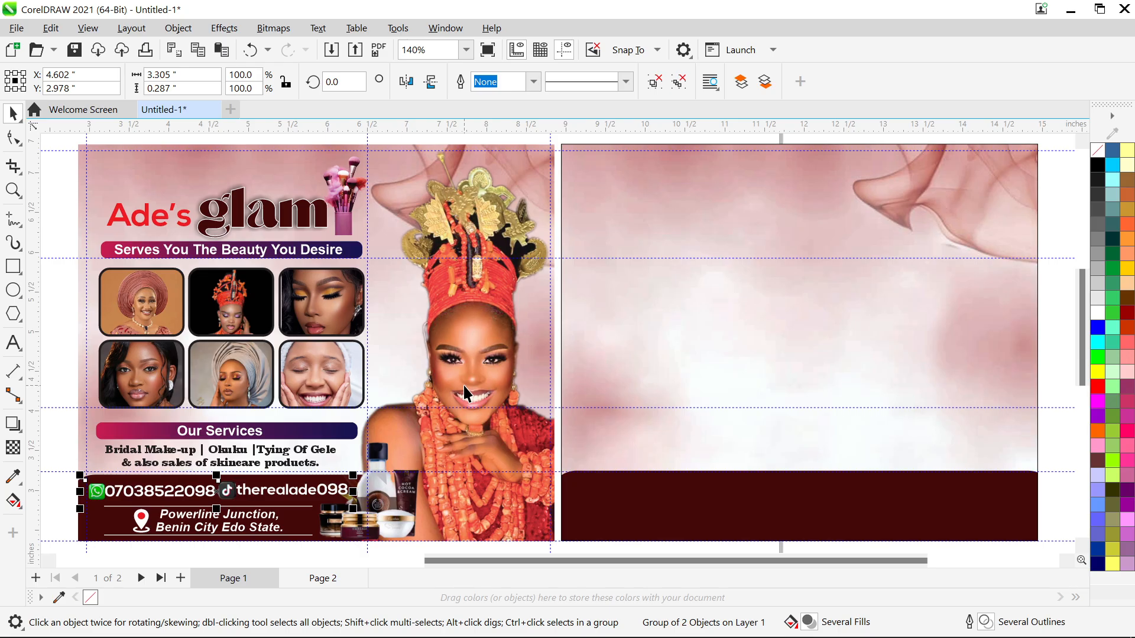
left_click(166, 217)
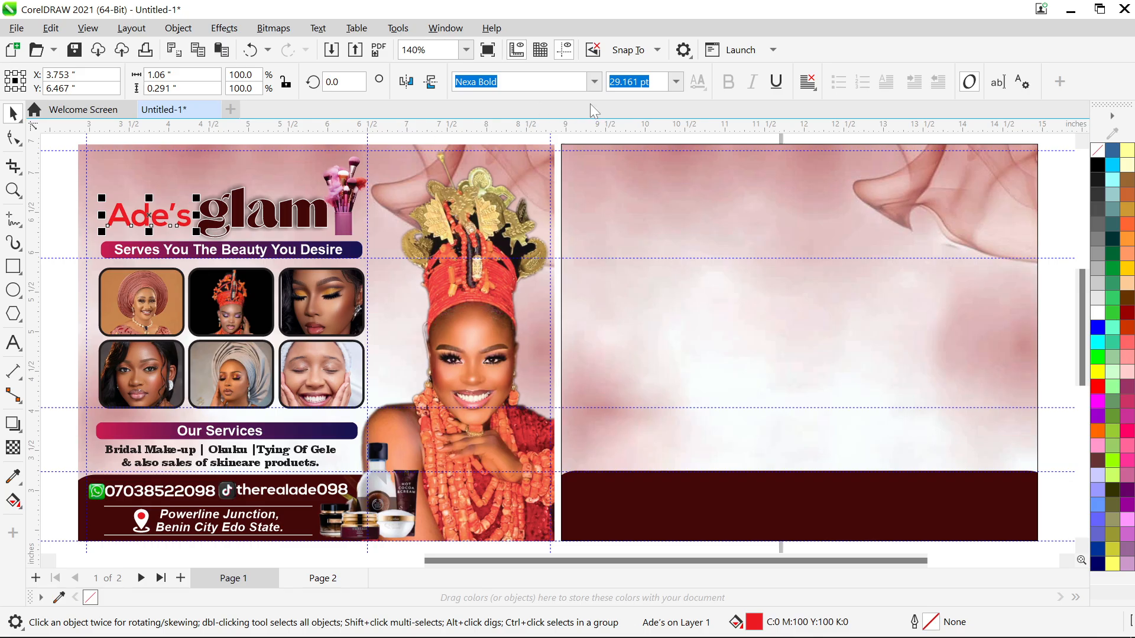
left_click(288, 213)
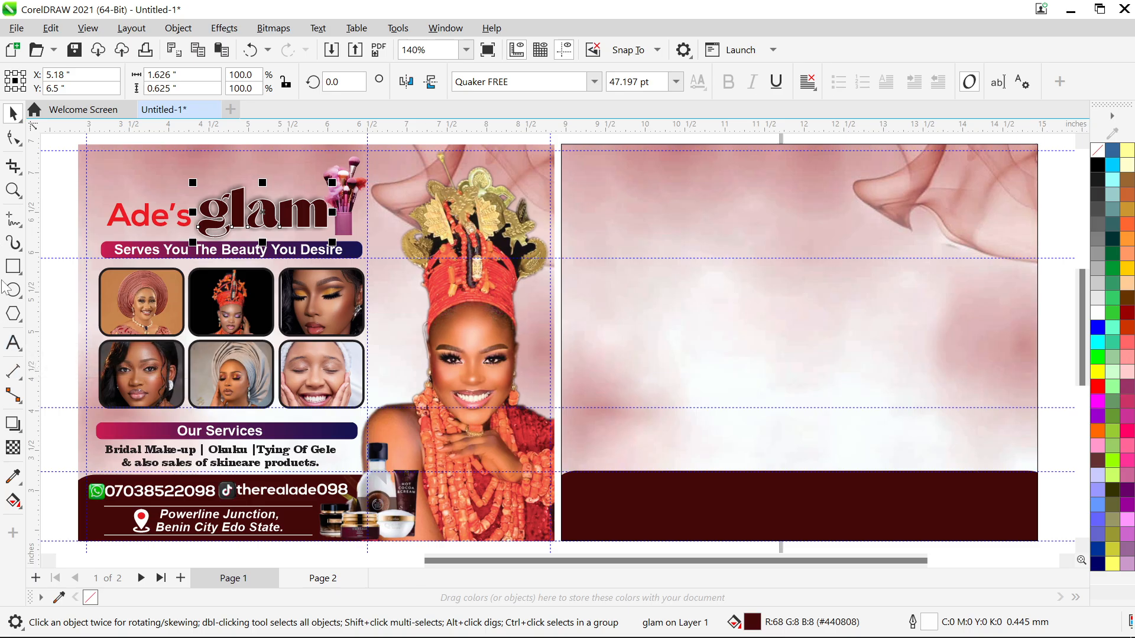
left_click(13, 344)
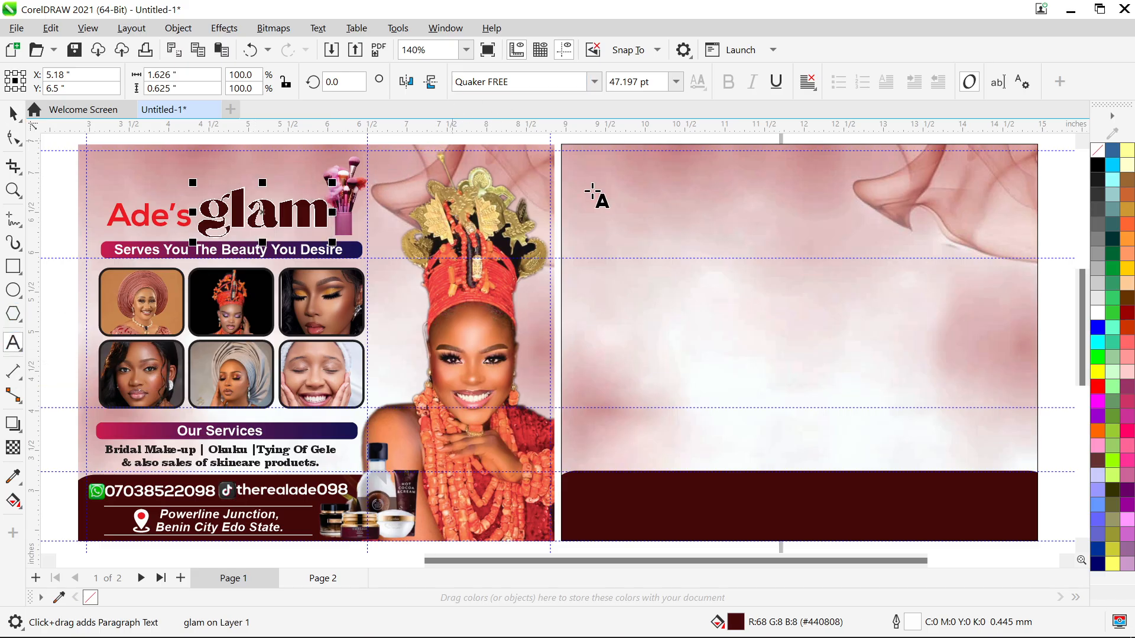
left_click(636, 201)
type("g")
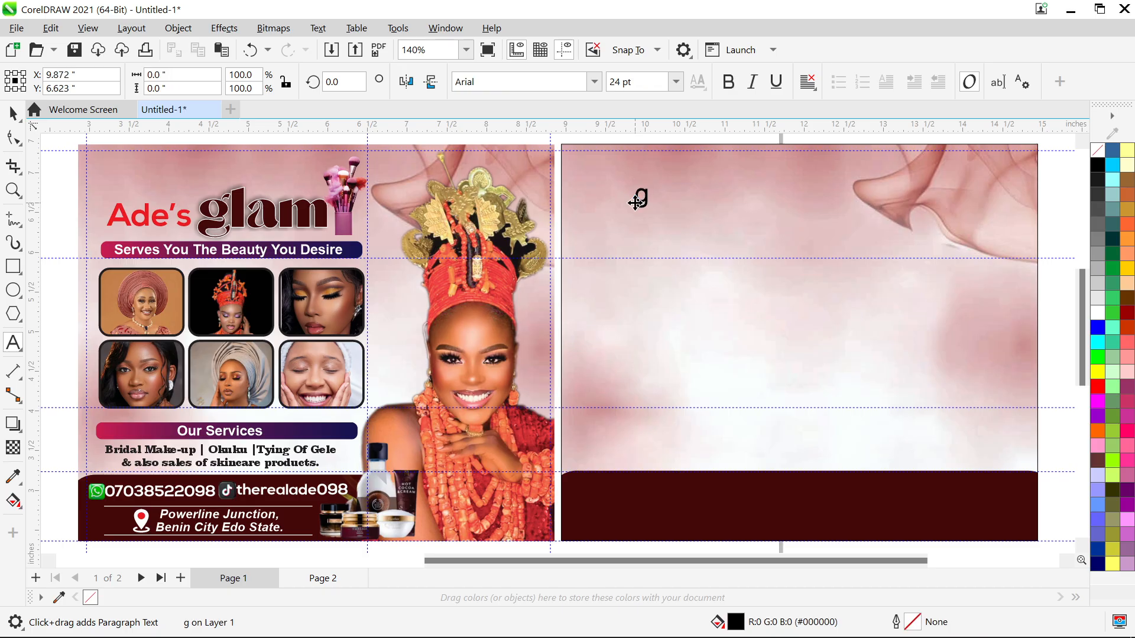
type("lam")
key("ctrl+space")
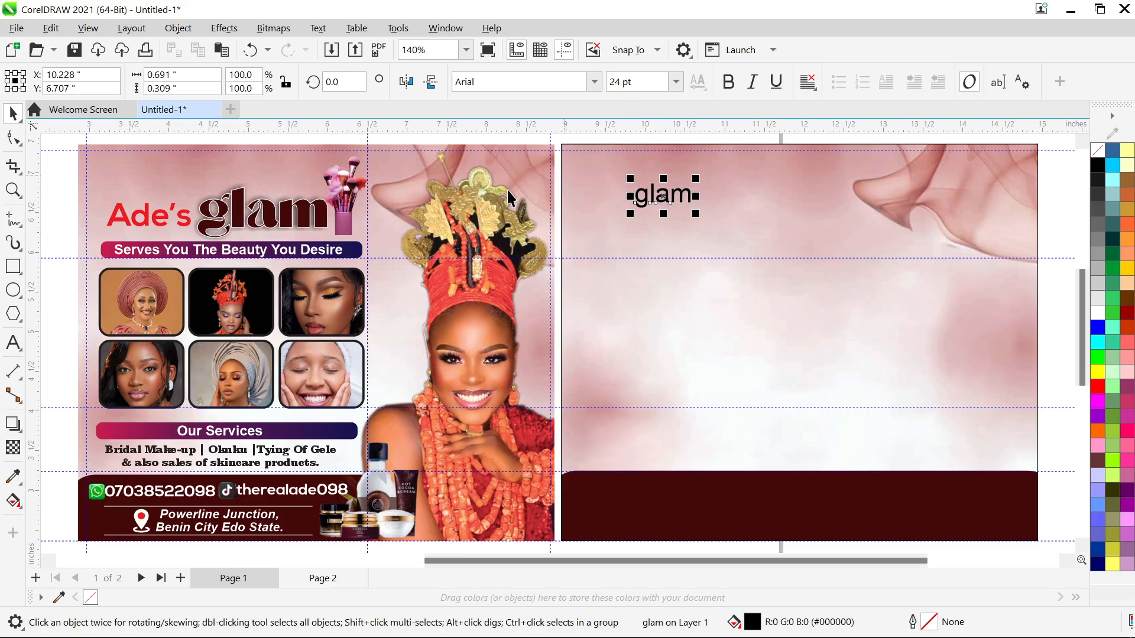
Set the font size of the original flyer's "glam" text to 47 pt
left_click(300, 228)
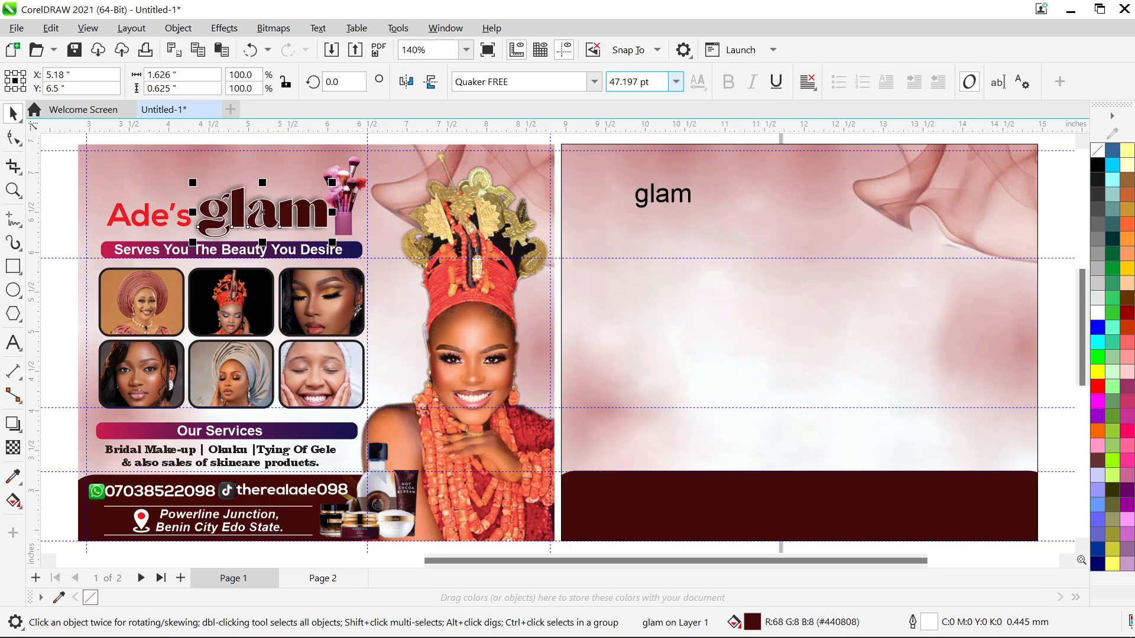
left_click_drag(609, 82, 637, 81)
type("47")
key("Return")
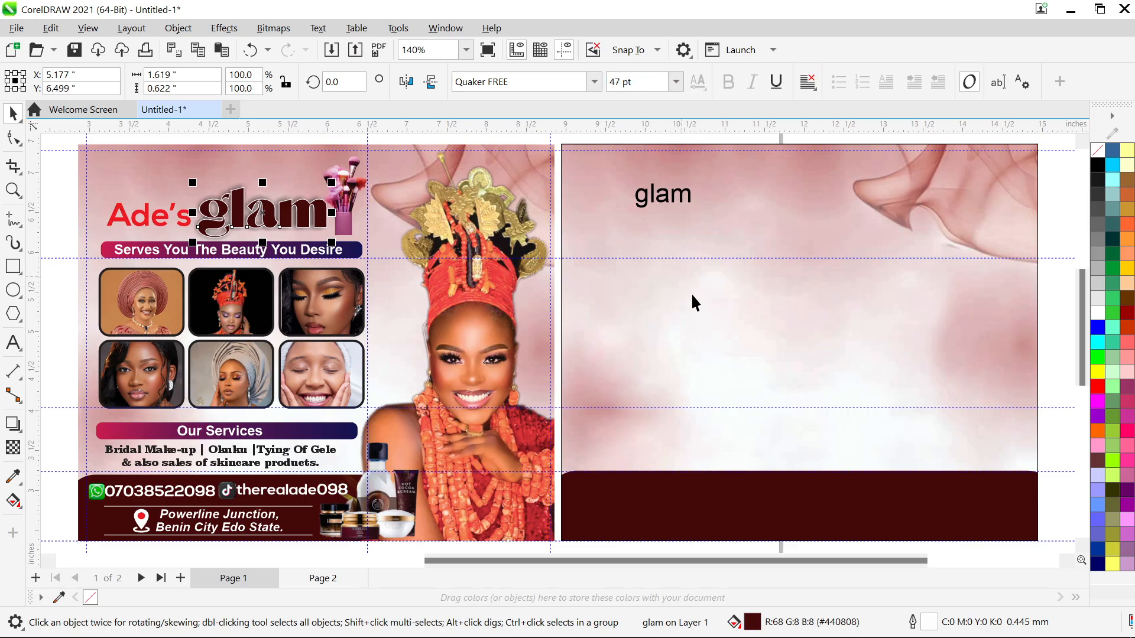
Set the new "glam" text to 47 pt in the Quaker FREE font
left_click(664, 198)
left_click_drag(698, 219, 736, 233)
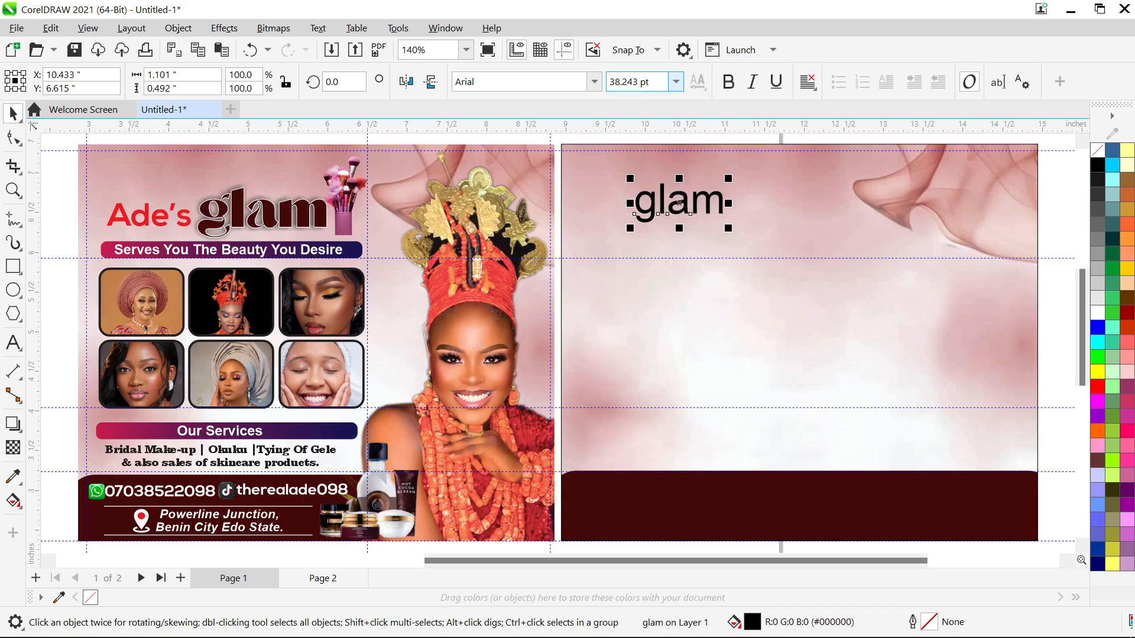
mouse_move(729, 228)
left_mouse_down()
mouse_move(751, 246)
mouse_move(725, 234)
left_mouse_up()
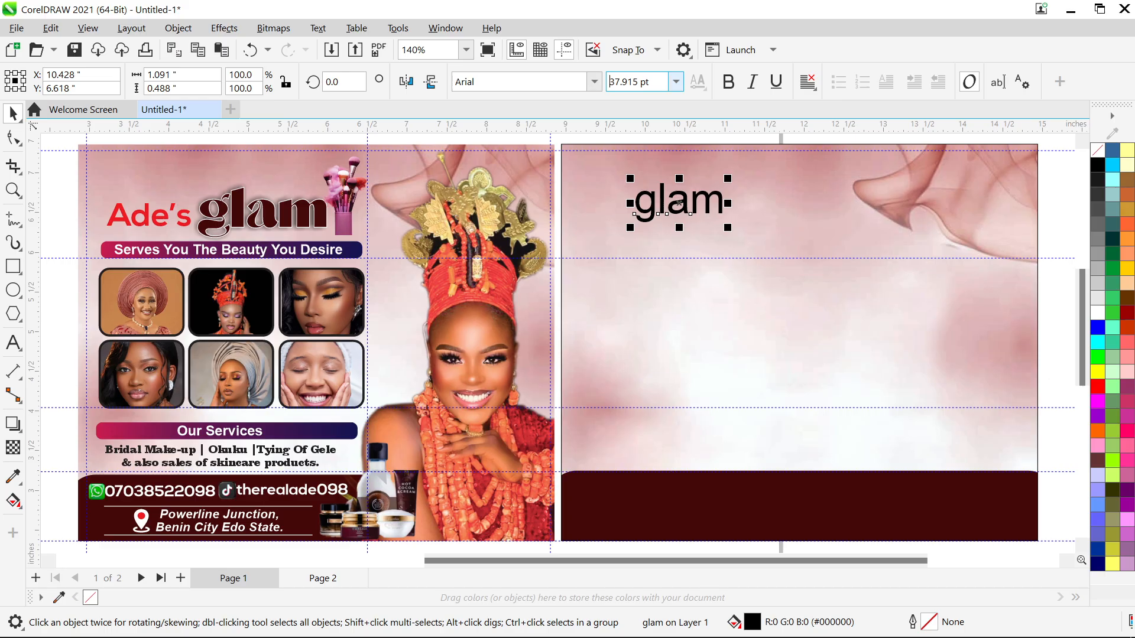
double_click(625, 82)
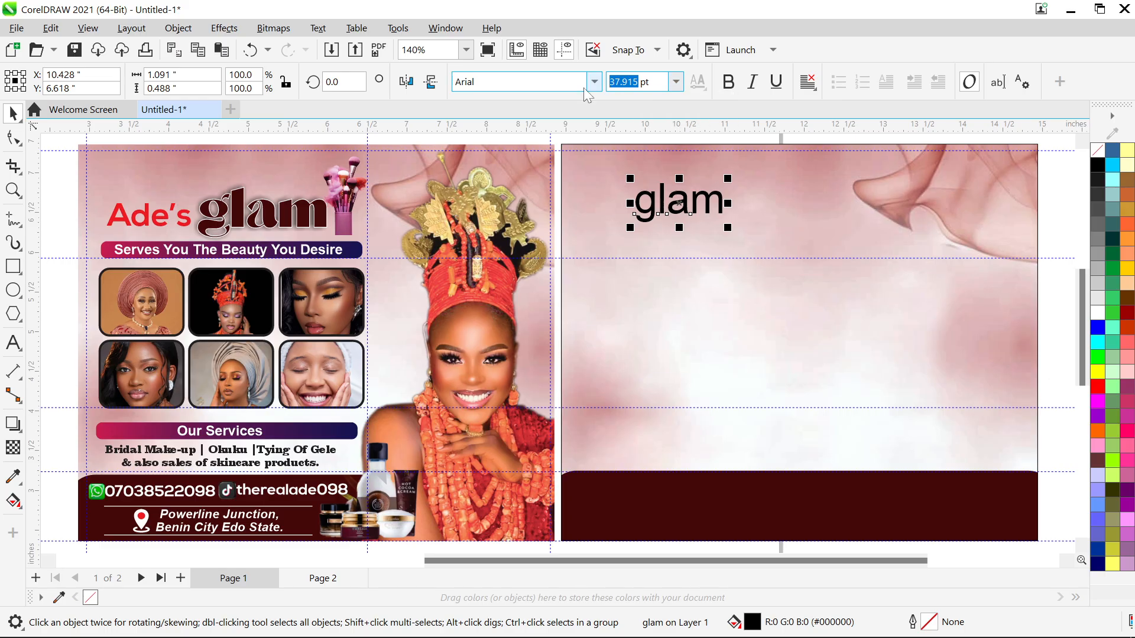
type("47")
key("Return")
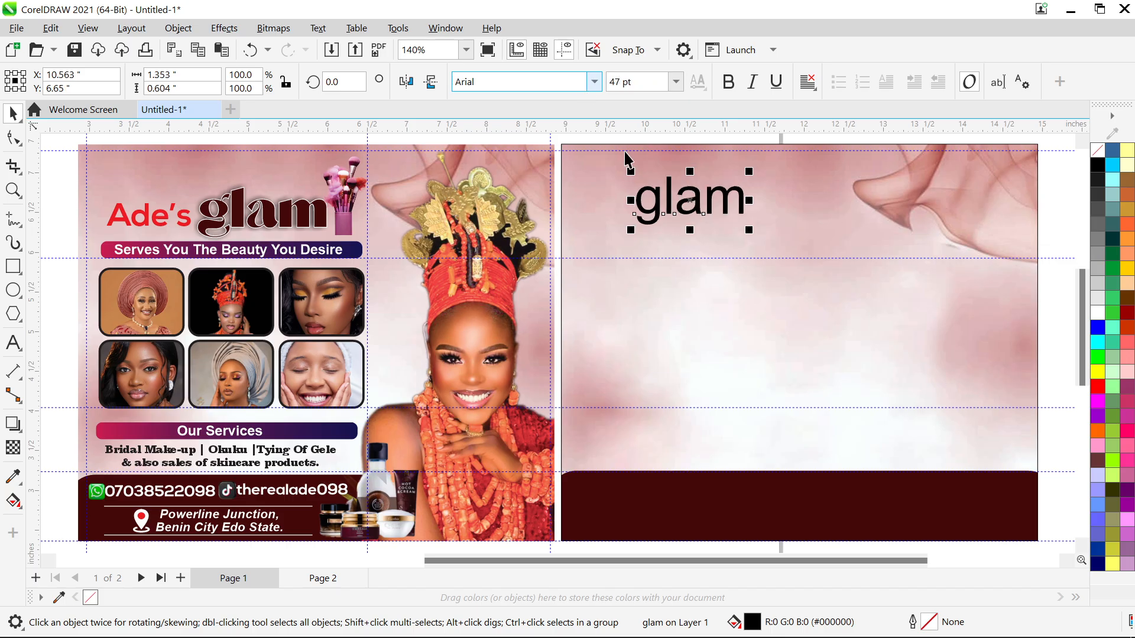
left_click(595, 86)
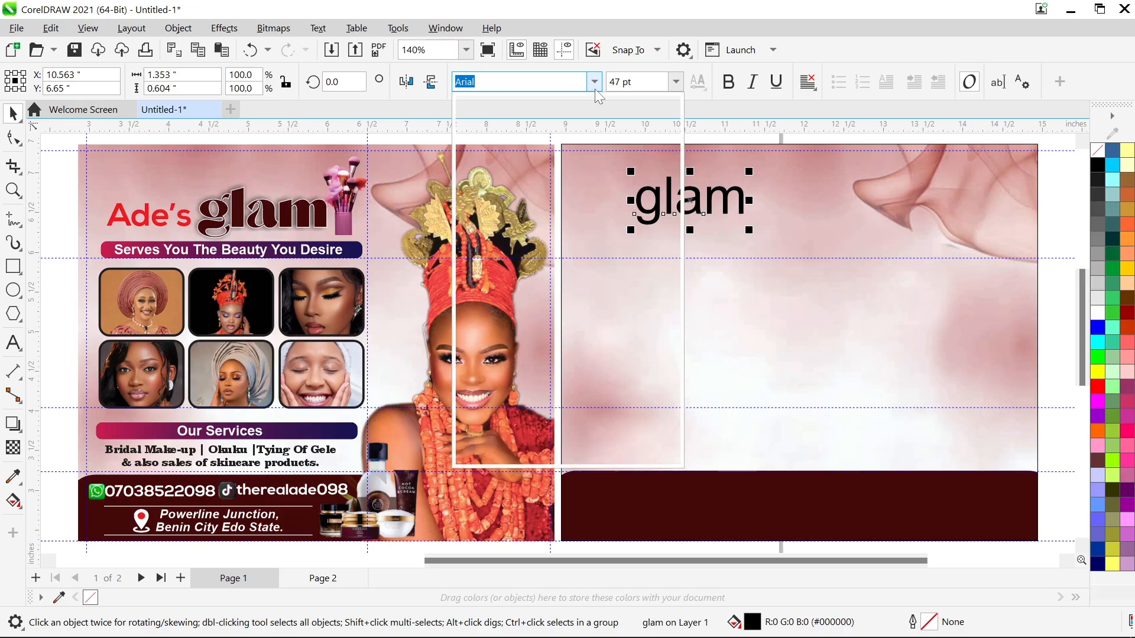
type("qu")
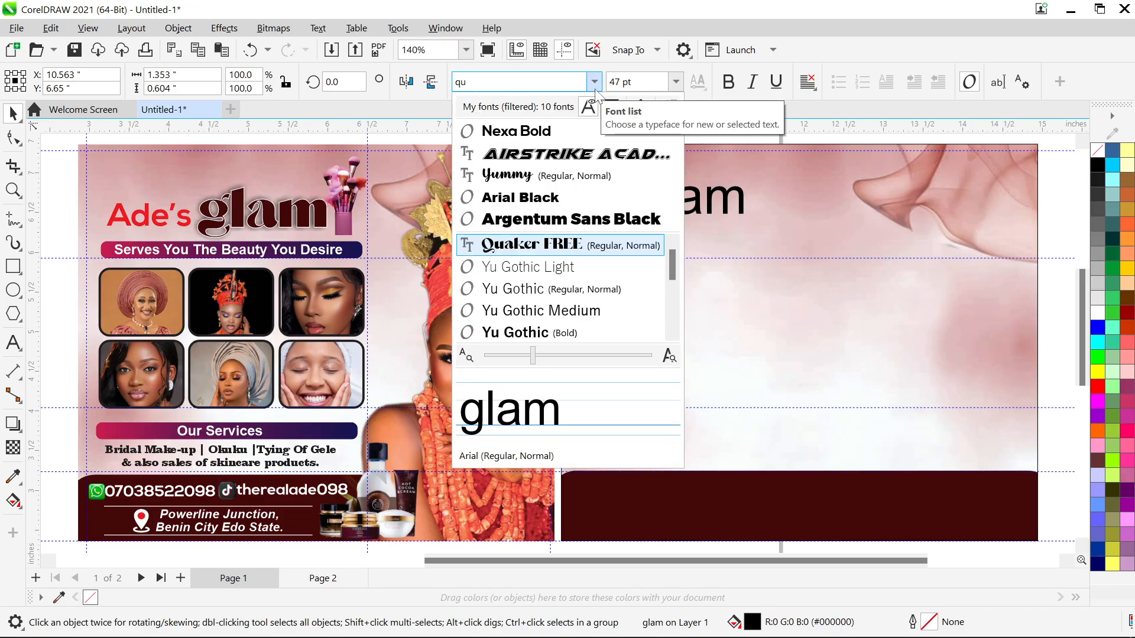
key("Return")
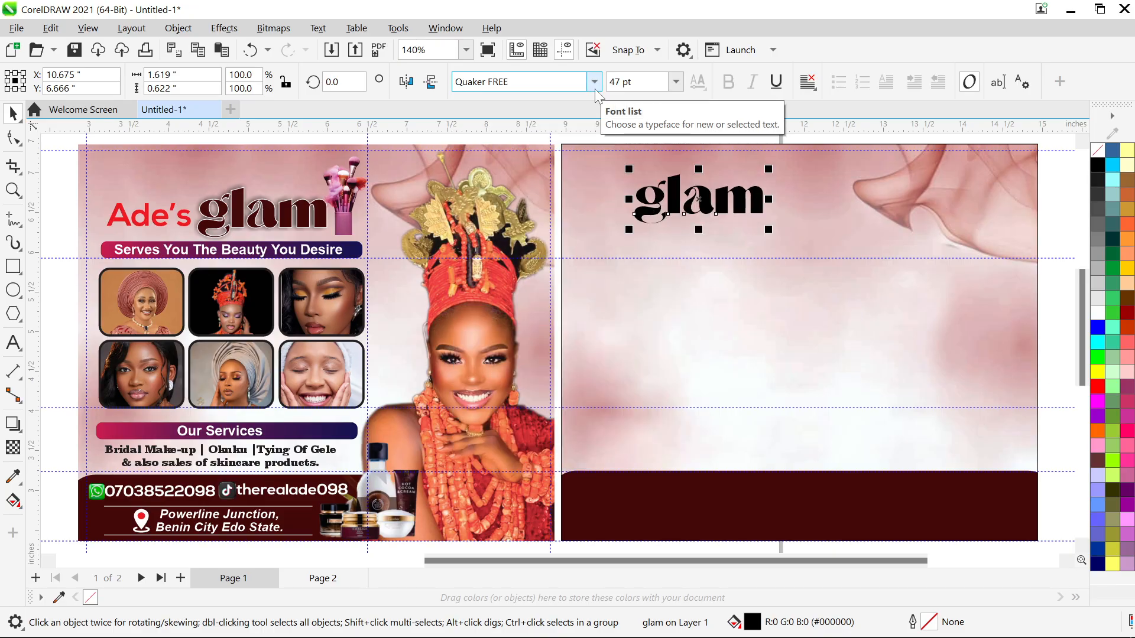
Place the new "glam" text near the upper-left corner of the new frame and fill it with reddish brown (#663333)
mouse_move(706, 204)
left_mouse_down()
mouse_move(712, 229)
mouse_move(706, 218)
left_mouse_up()
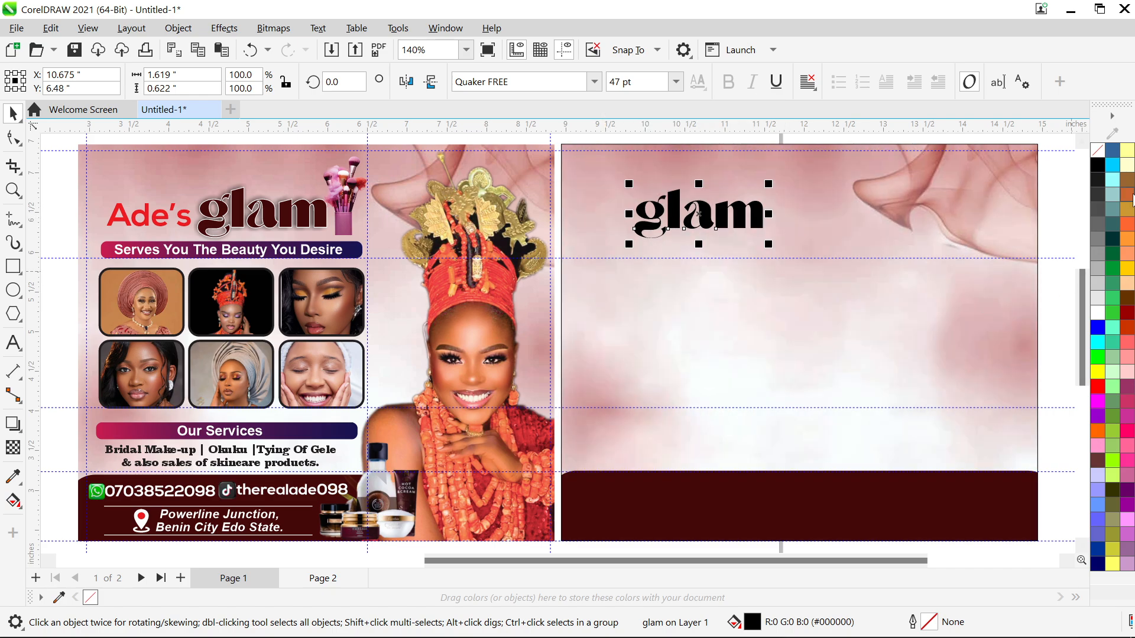
left_click(1128, 299)
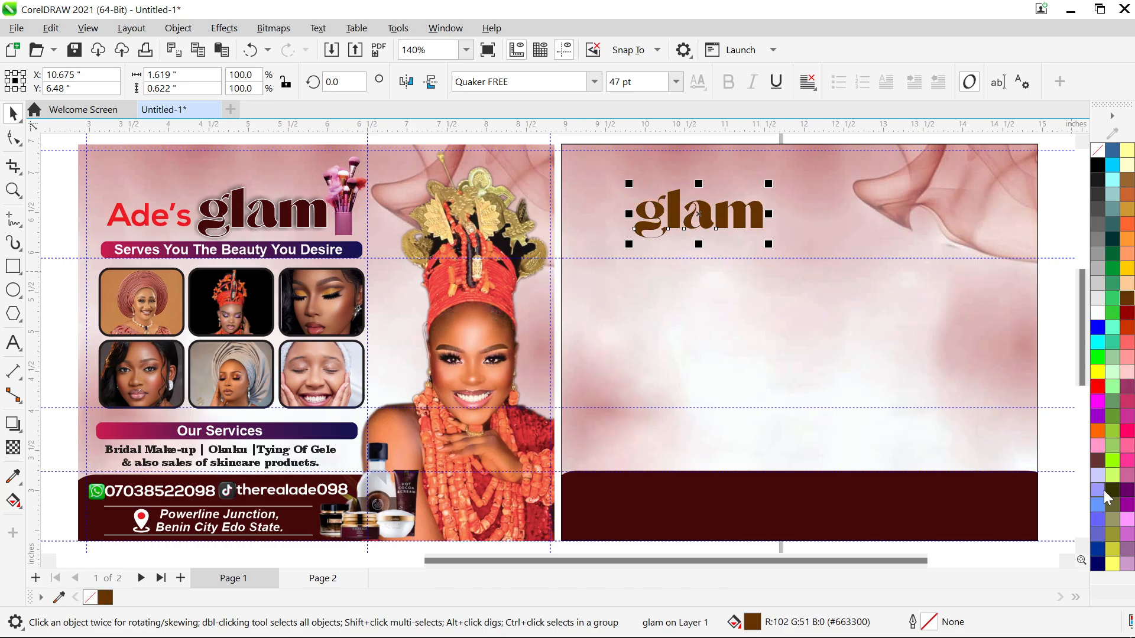
left_click(1096, 461)
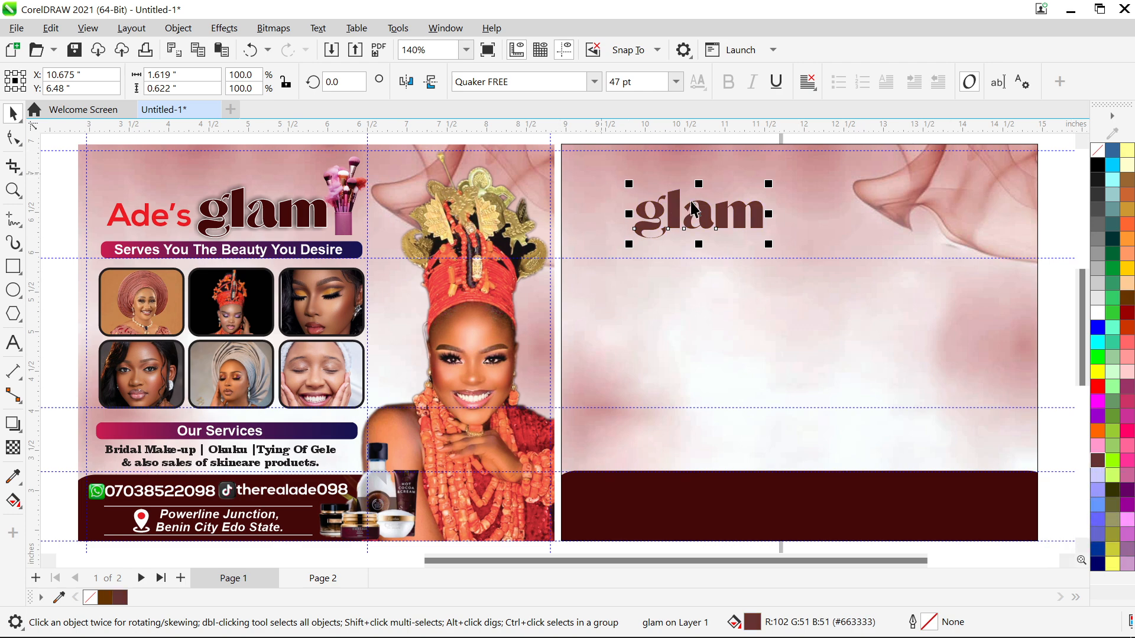
scroll(618, 207, "up", 1)
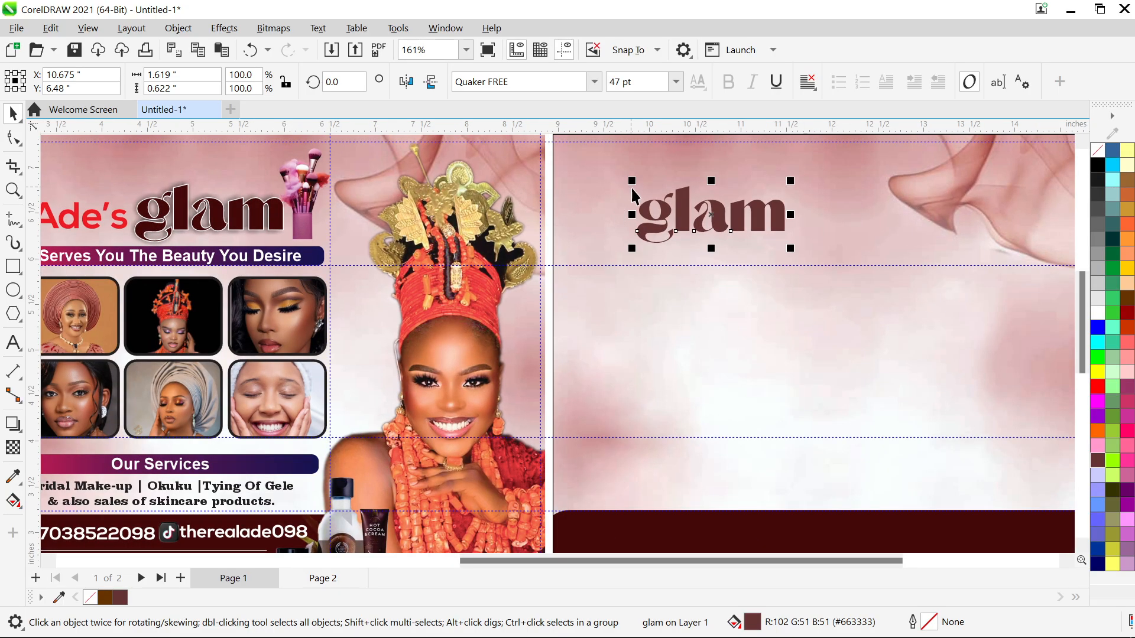
scroll(631, 194, "up", 1)
left_click_drag(739, 240, 666, 239)
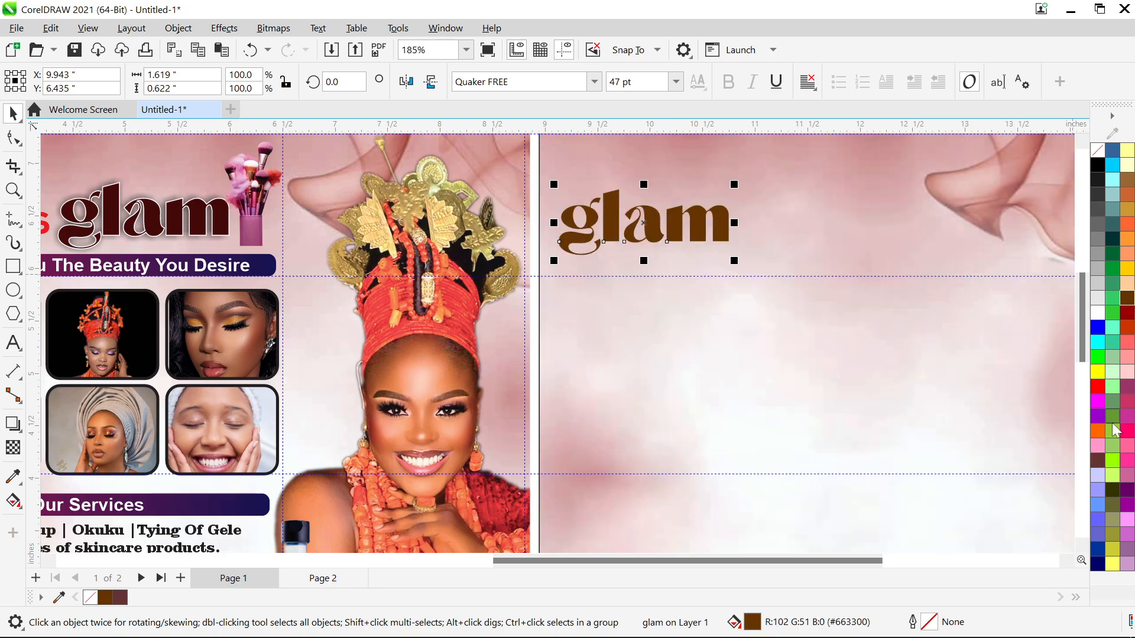
left_click(1097, 463)
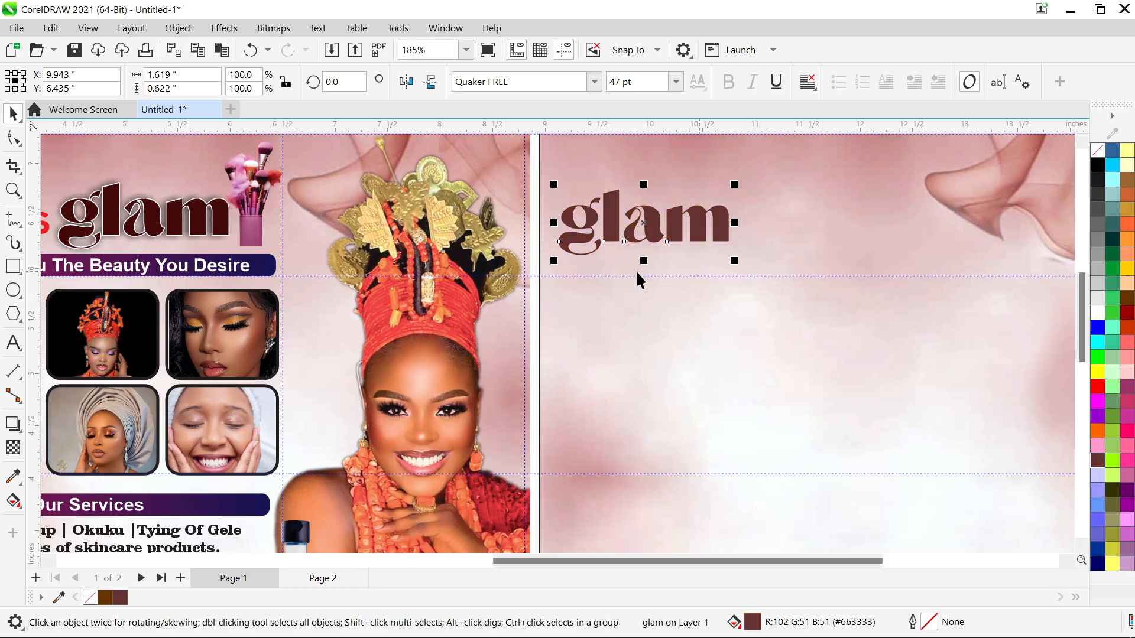
Sample the dark maroon of the original flyer's "glam" lettering and fill the new "glam" text with it (#440808)
scroll(89, 231, "up", 2)
scroll(81, 207, "up", 6)
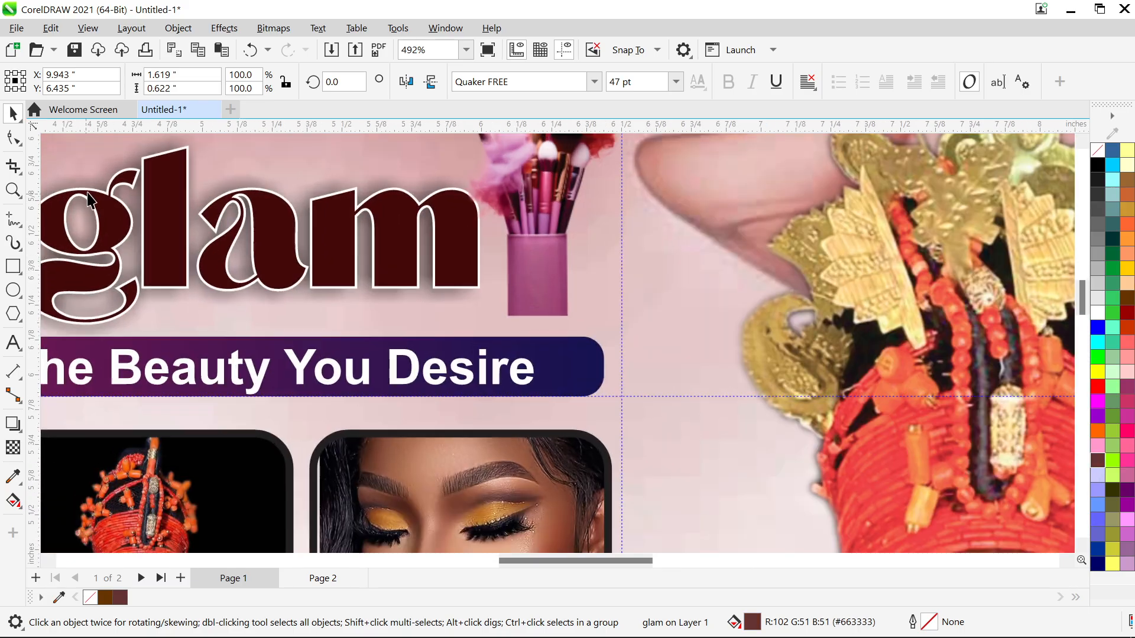
scroll(242, 237, "up", 2)
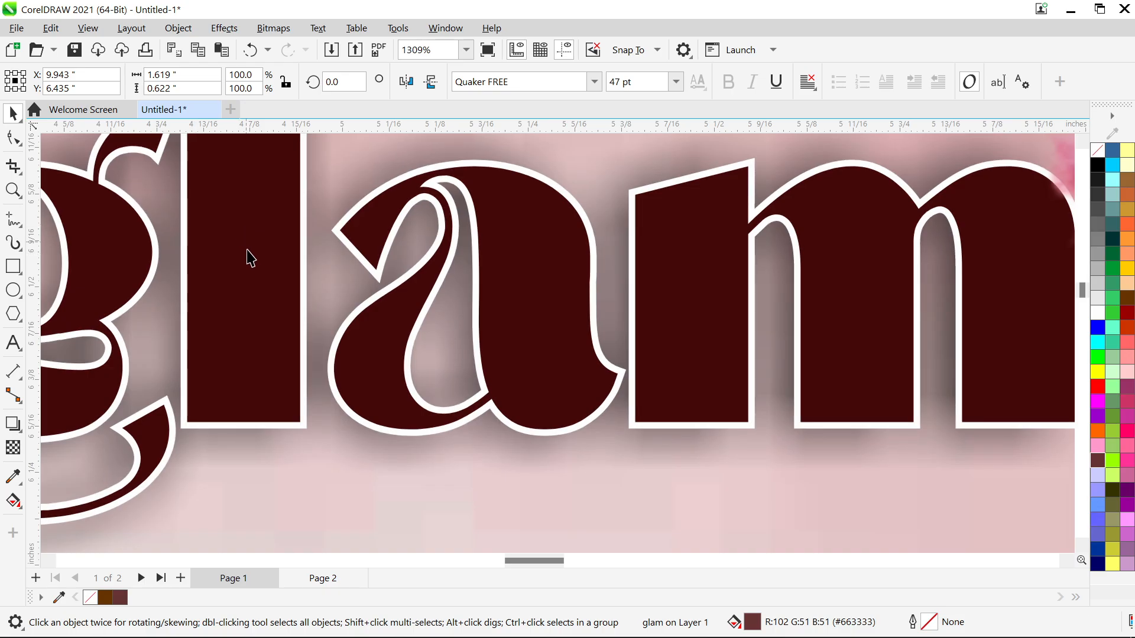
left_click(58, 598)
left_click(221, 286)
scroll(449, 435, "down", 5)
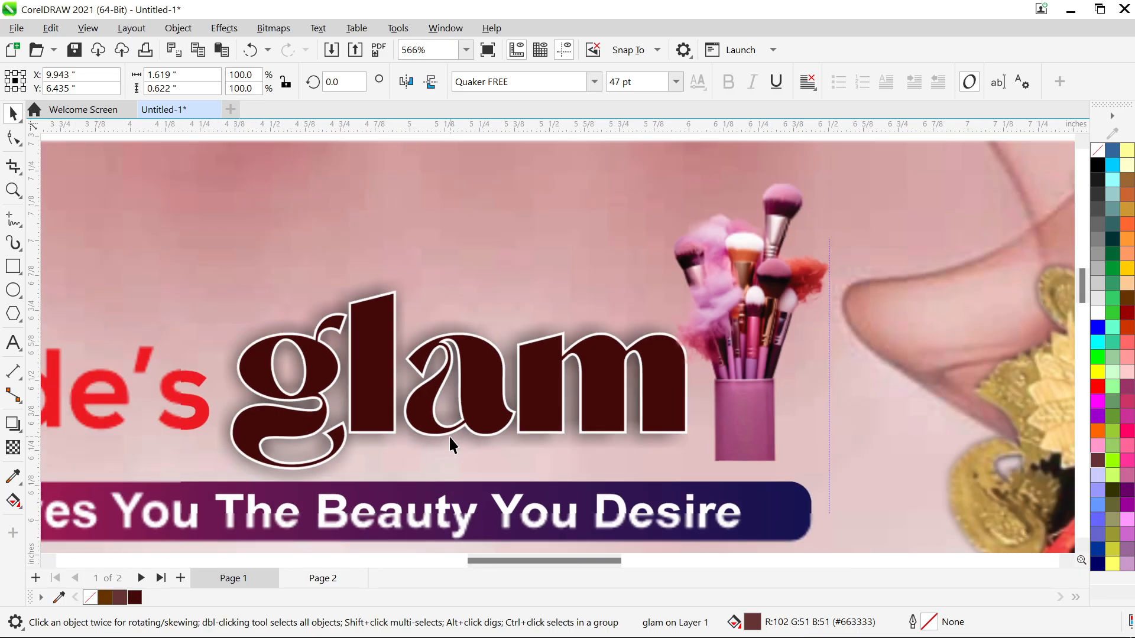
scroll(448, 435, "down", 3)
scroll(785, 422, "up", 2)
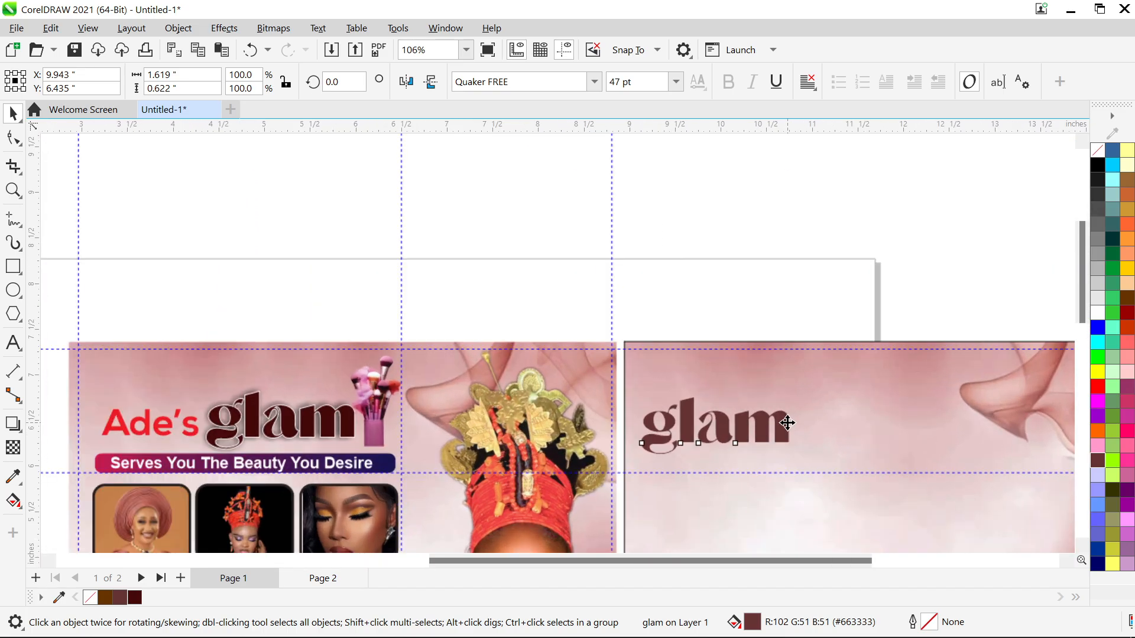
scroll(785, 422, "up", 3)
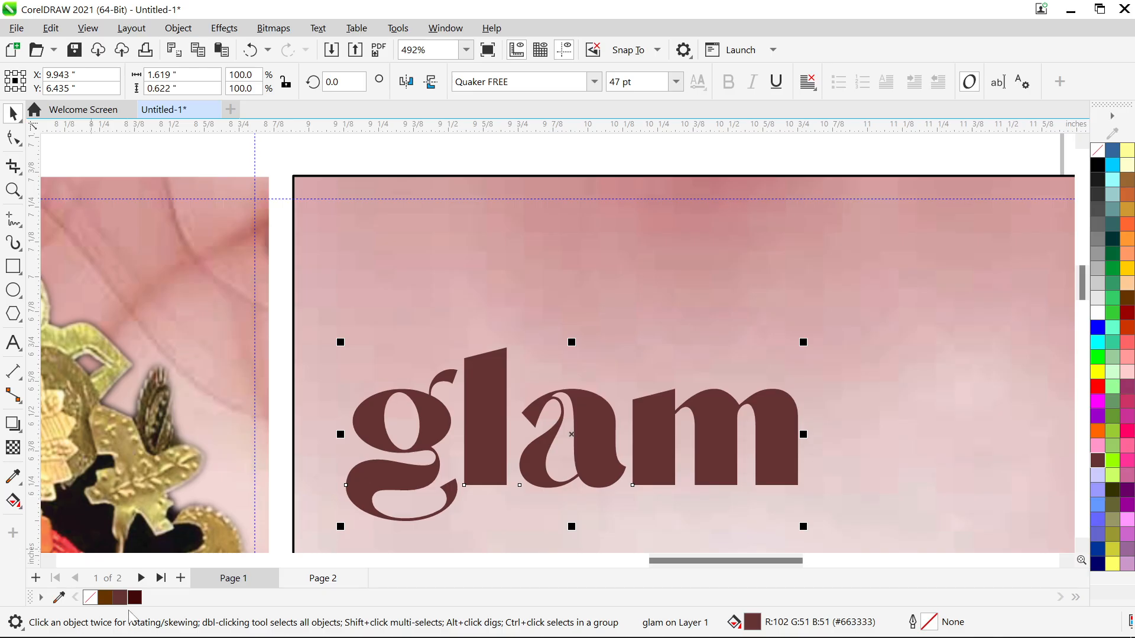
left_click(135, 598)
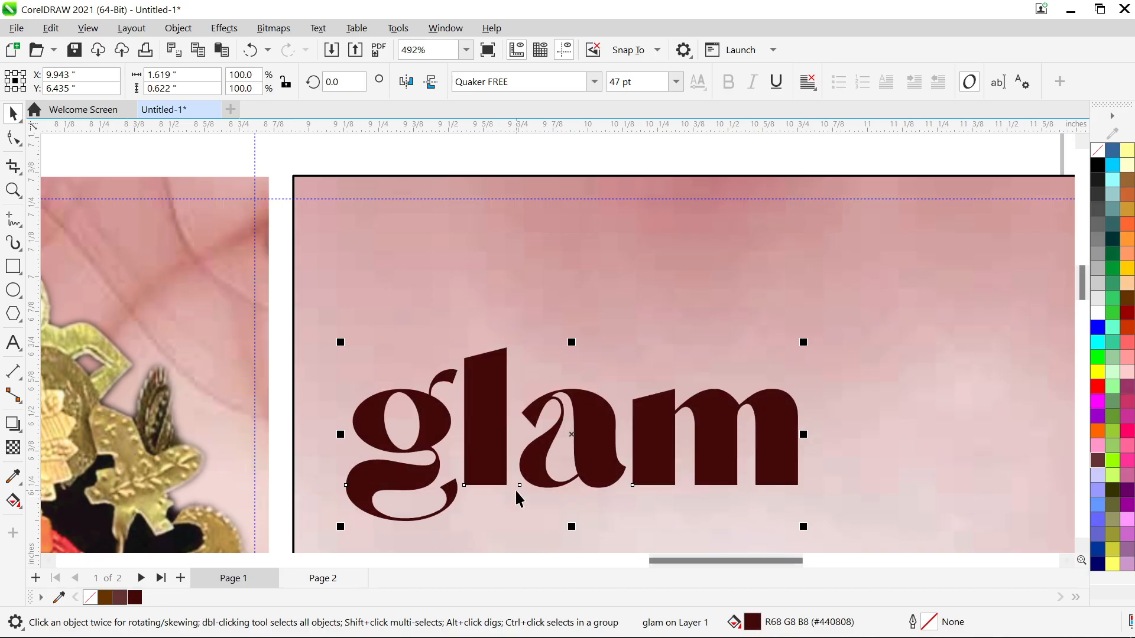
Give the new "glam" text an outline 0.028 inches wide, with the outline units set to inches
scroll(518, 499, "down", 1)
scroll(495, 507, "down", 3)
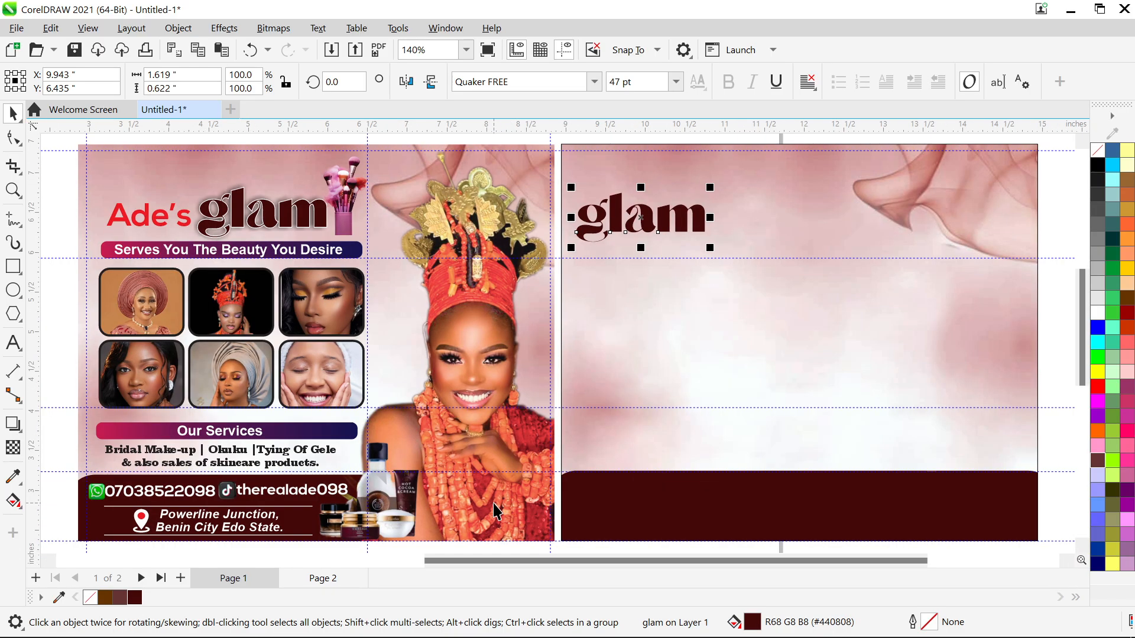
scroll(599, 156, "up", 2)
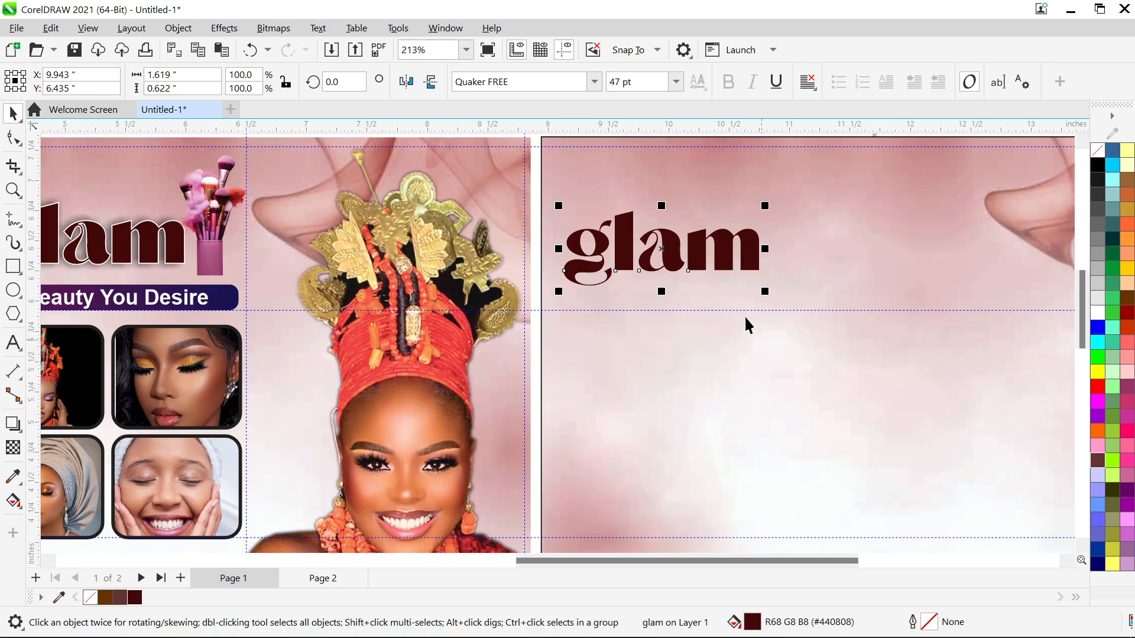
key("F12")
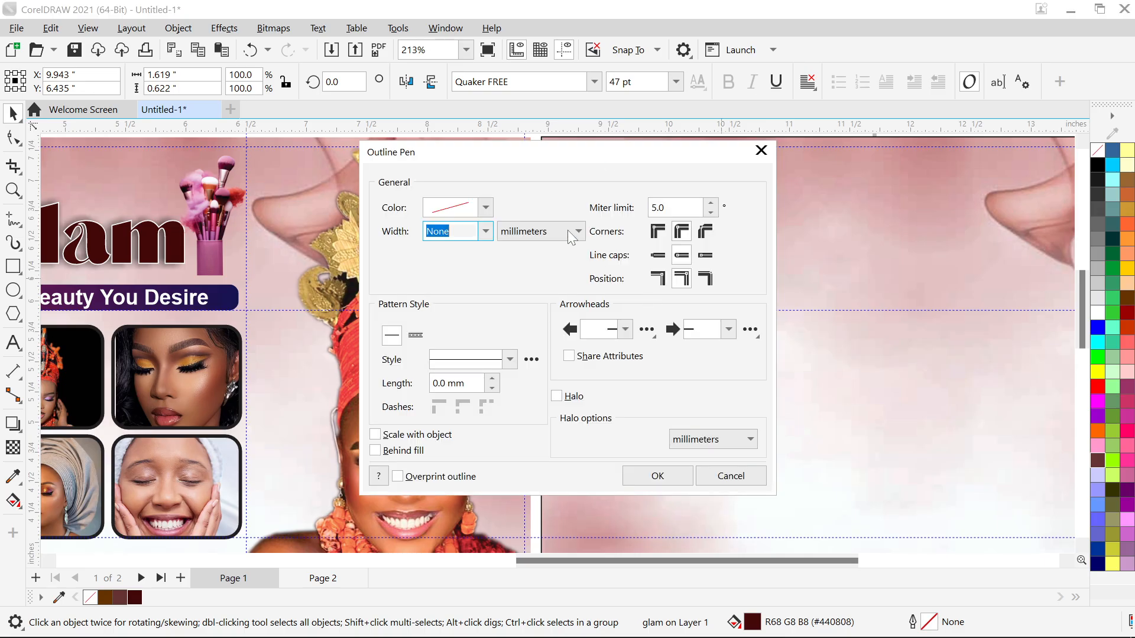
left_click_drag(553, 160, 308, 188)
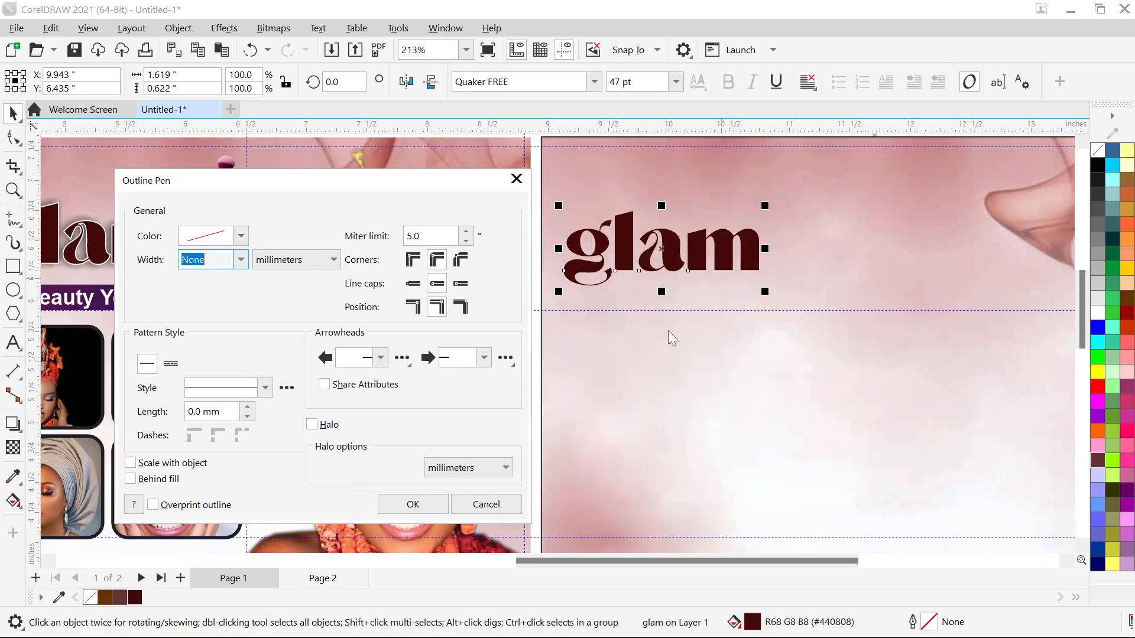
left_click(328, 260)
left_click(289, 278)
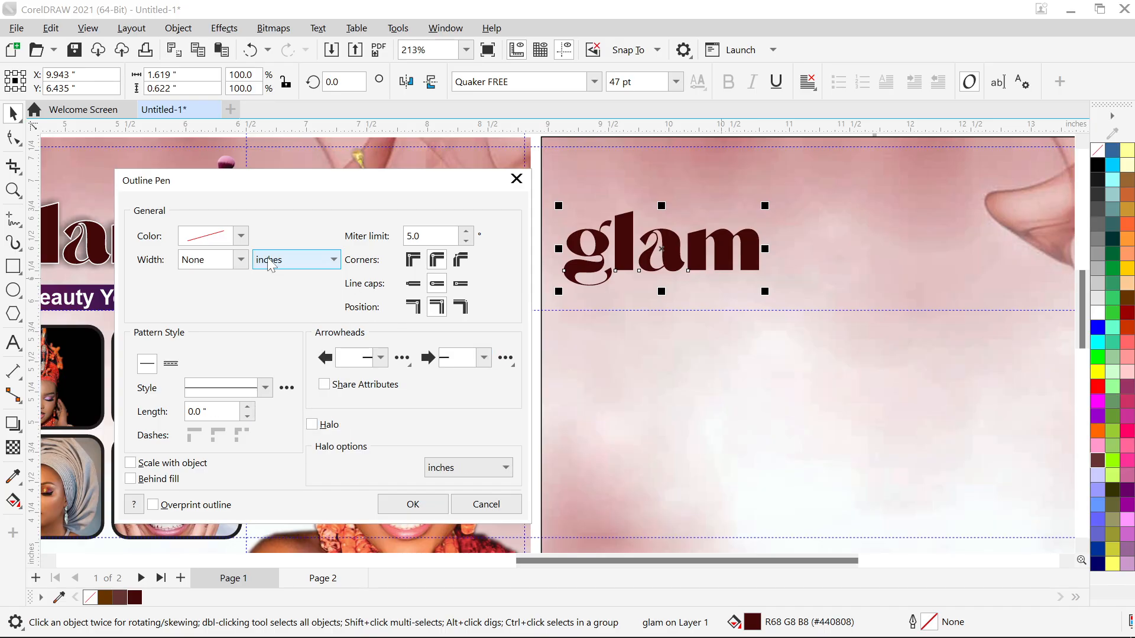
left_click(243, 262)
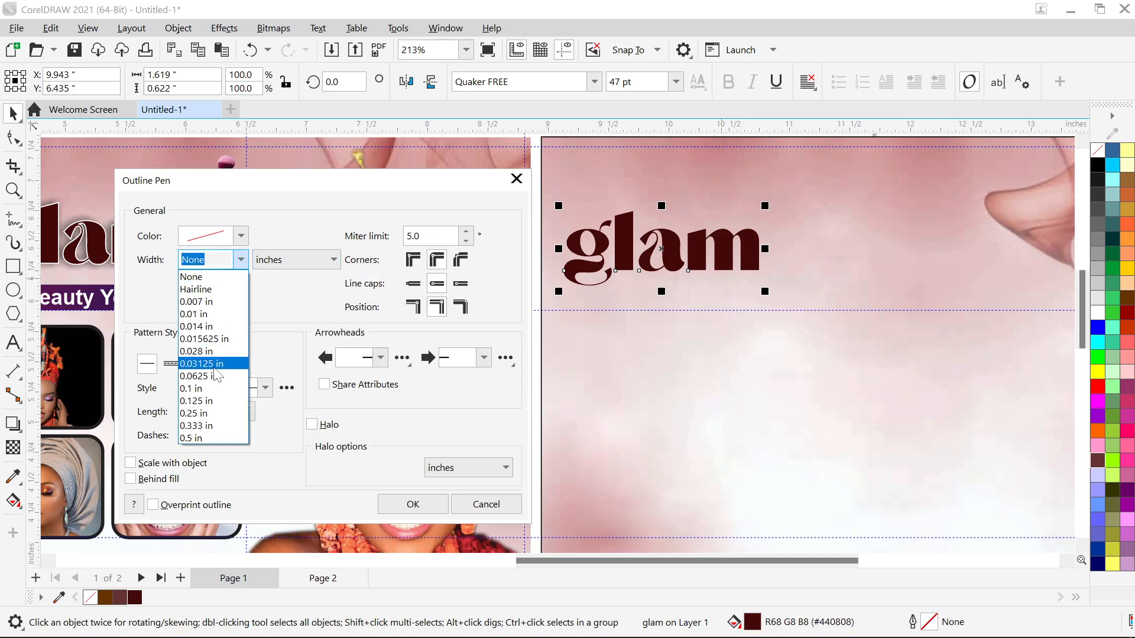
left_click(201, 351)
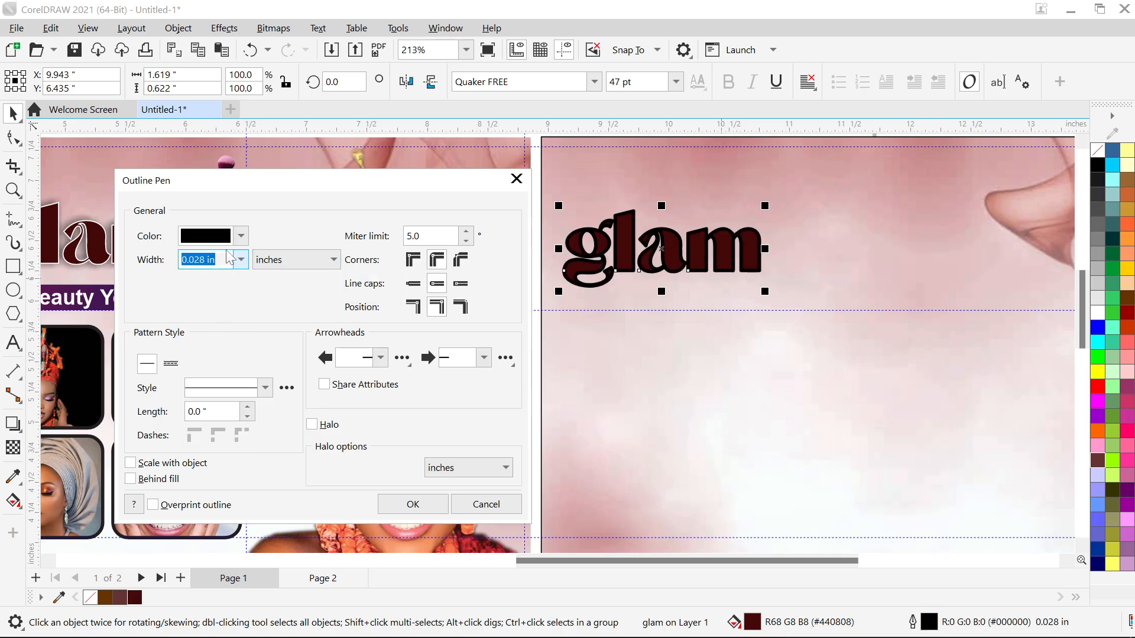
Make the "glam" outline white (#FFFFFF), scaling with the object and placed behind the fill
left_click(240, 236)
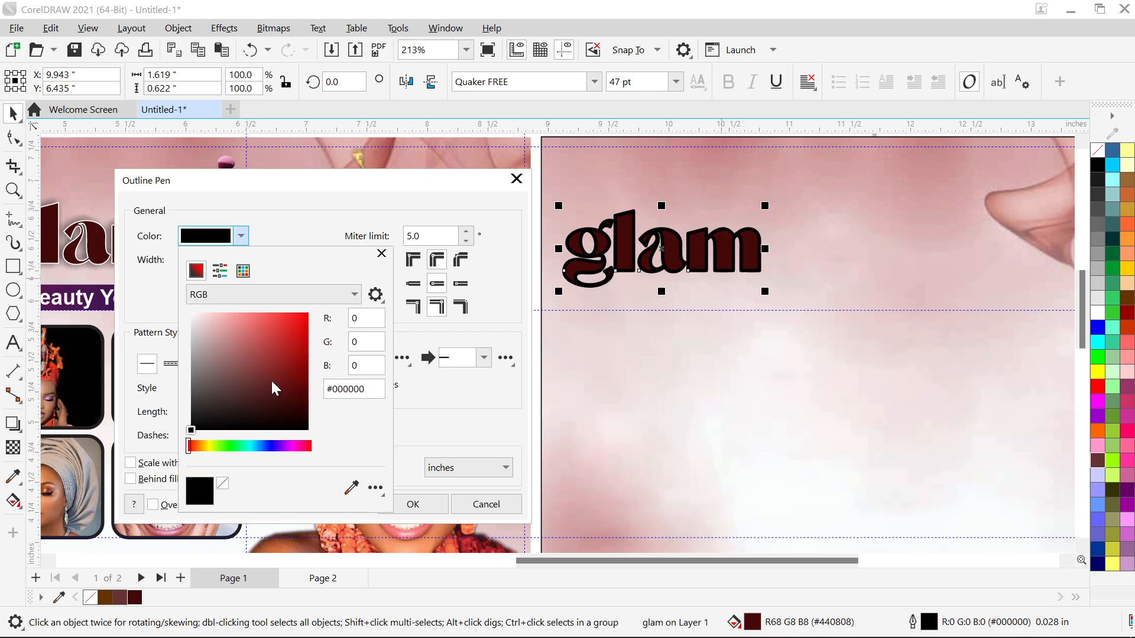
left_click(191, 313)
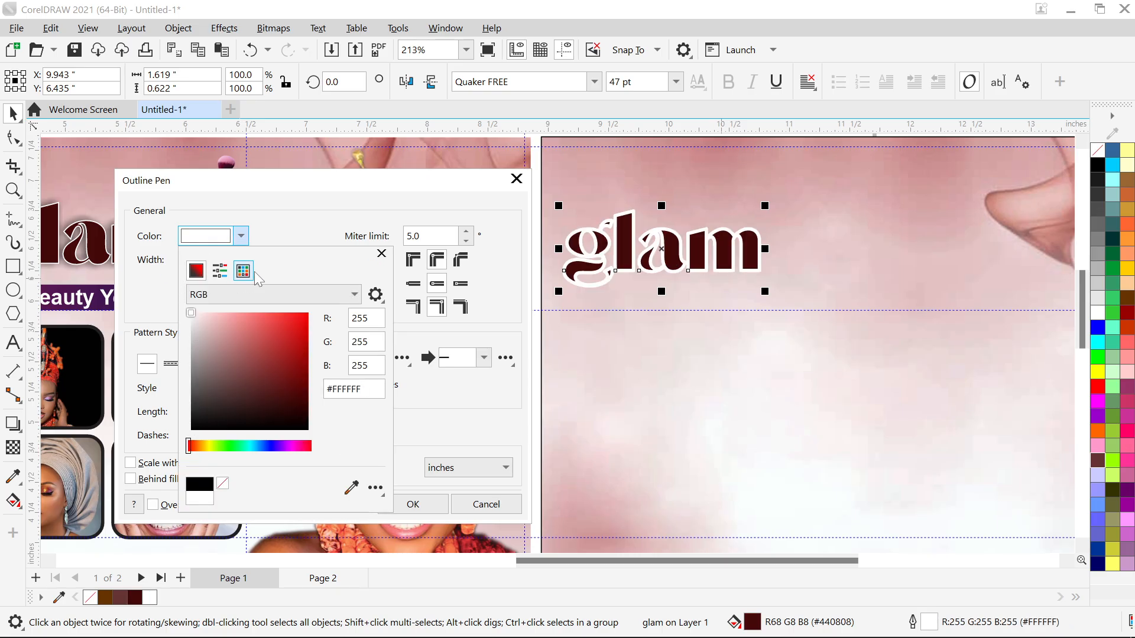
left_click(318, 241)
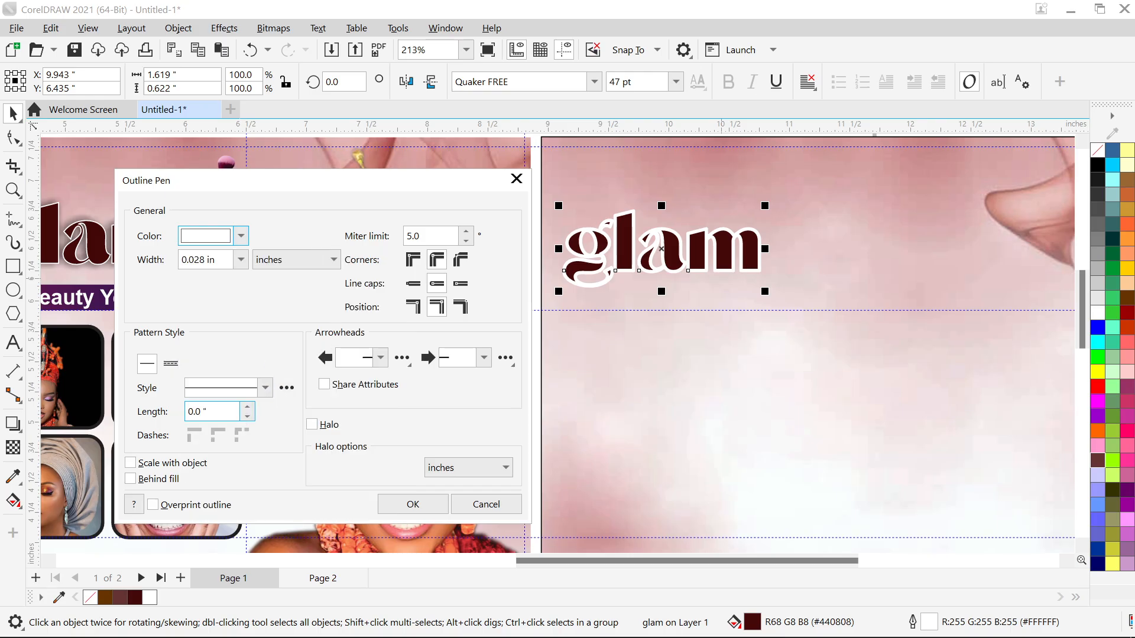
left_click(186, 465)
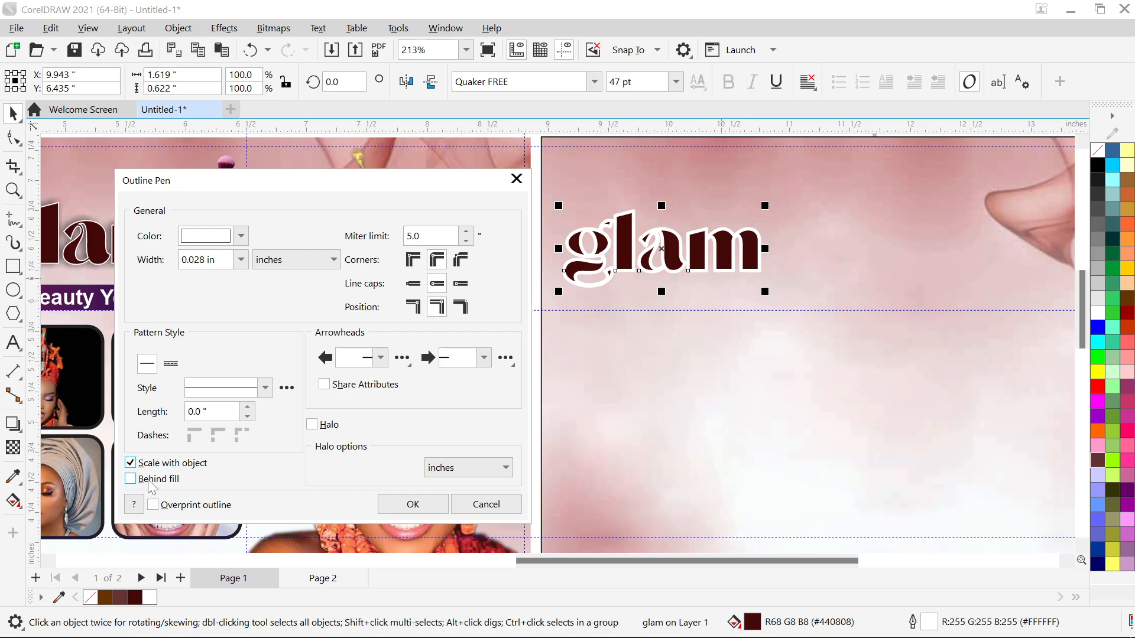
left_click(149, 485)
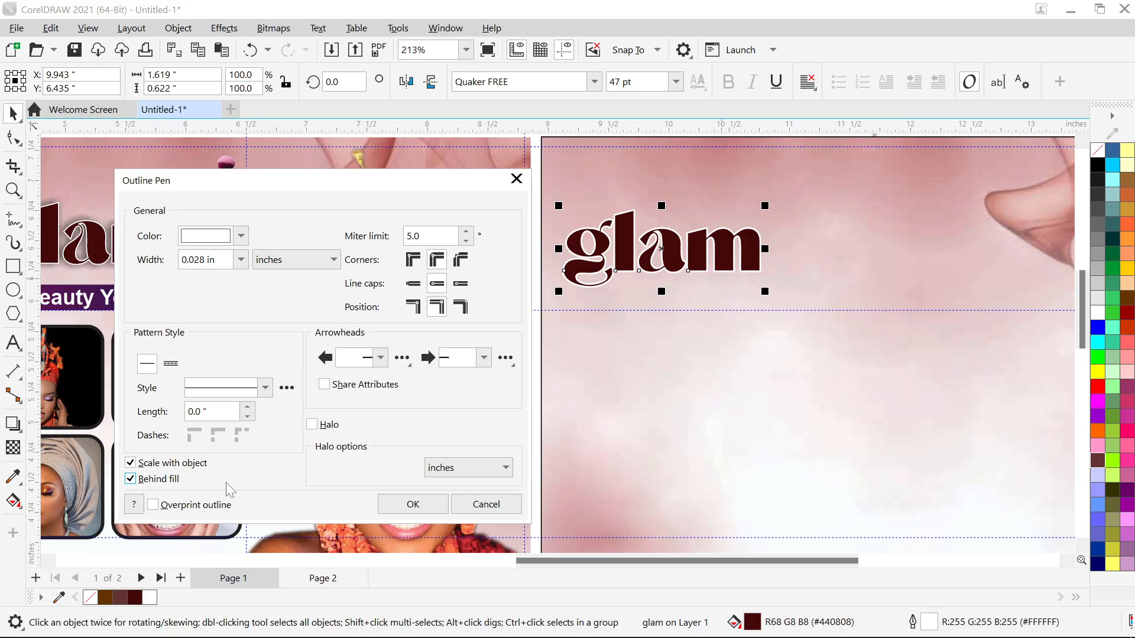
left_click(420, 507)
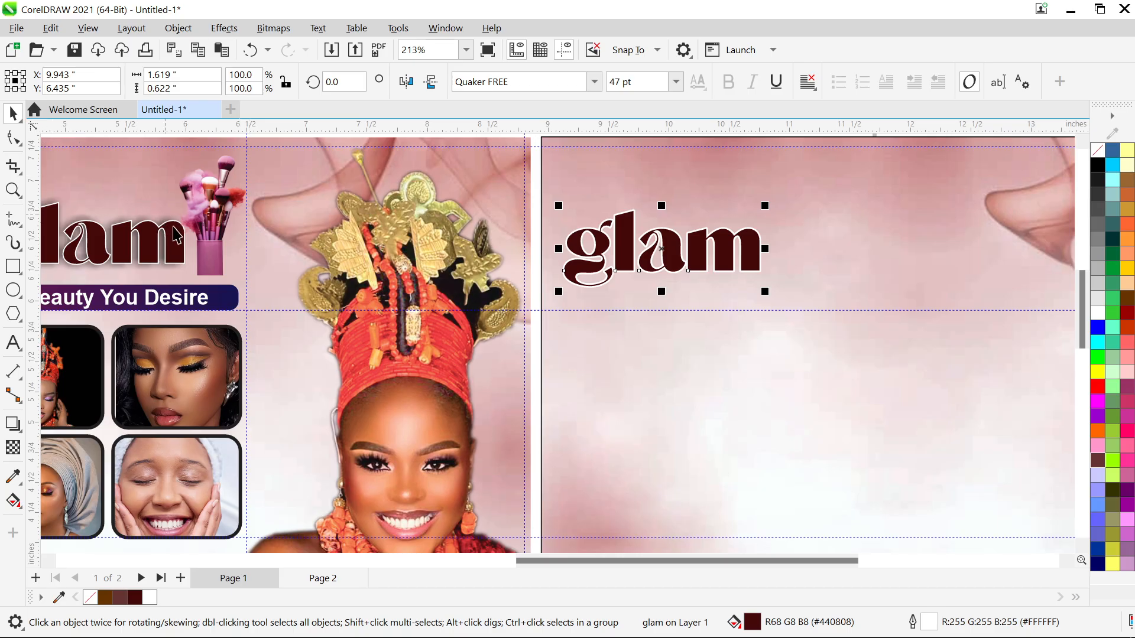
Compare with the original "glam" outline and add a black drop shadow with opacity 50 and feather 15 to the new "glam" text
left_click(173, 242)
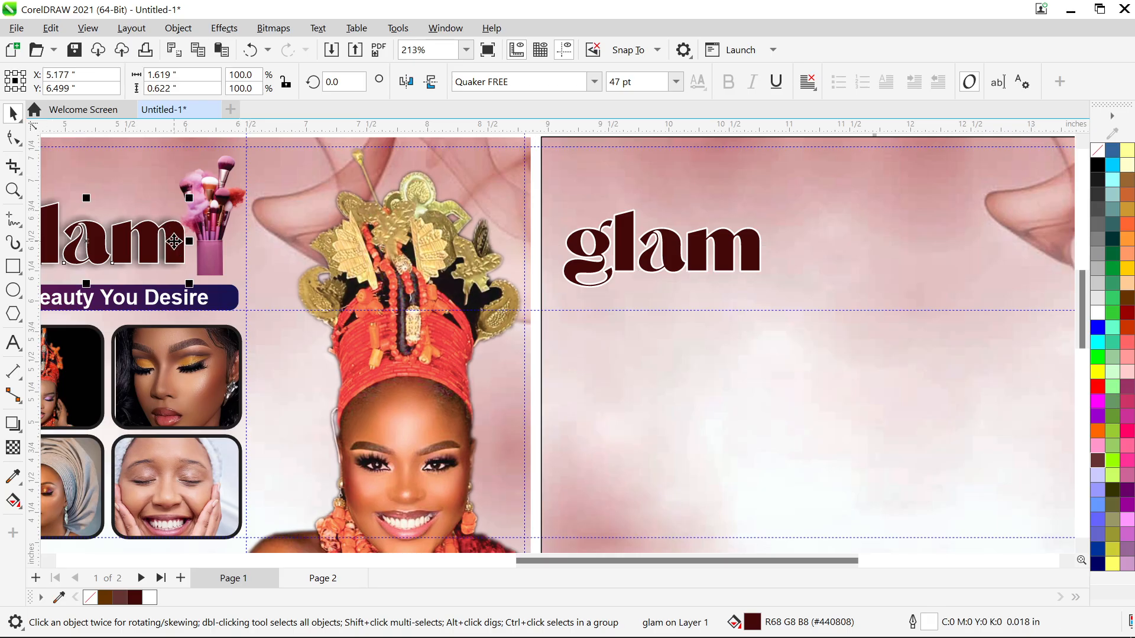
left_click(637, 243)
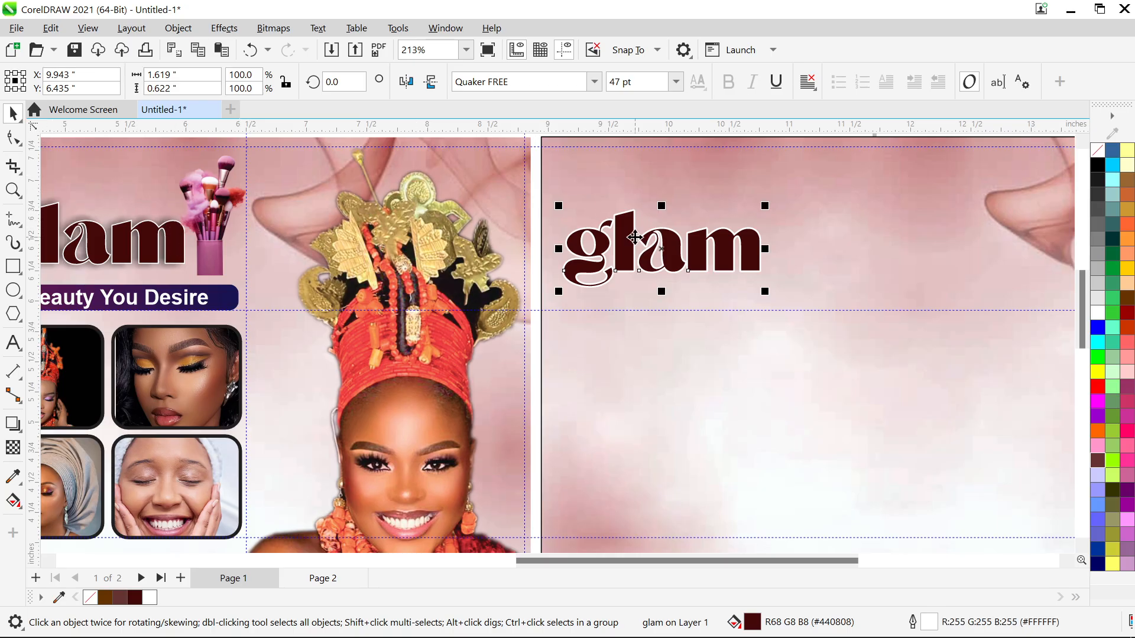
left_click(12, 425)
left_click_drag(578, 265, 763, 253)
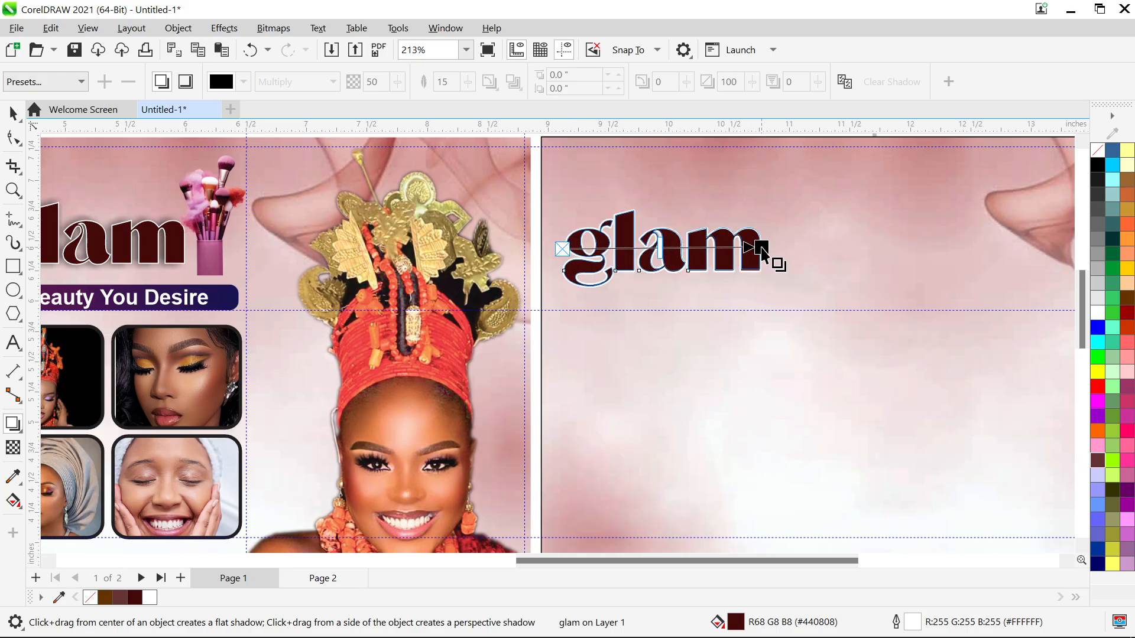
left_click(13, 113)
Delete the new "glam" text together with its drop shadow from the new frame
key("F4")
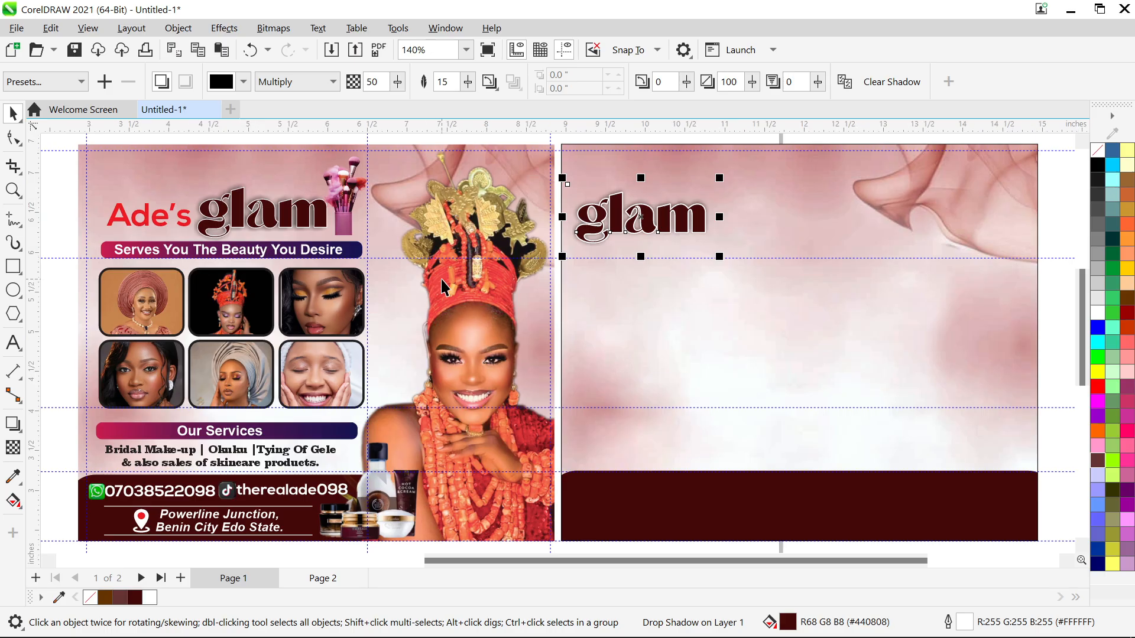
left_click_drag(643, 220, 738, 217)
key("Delete")
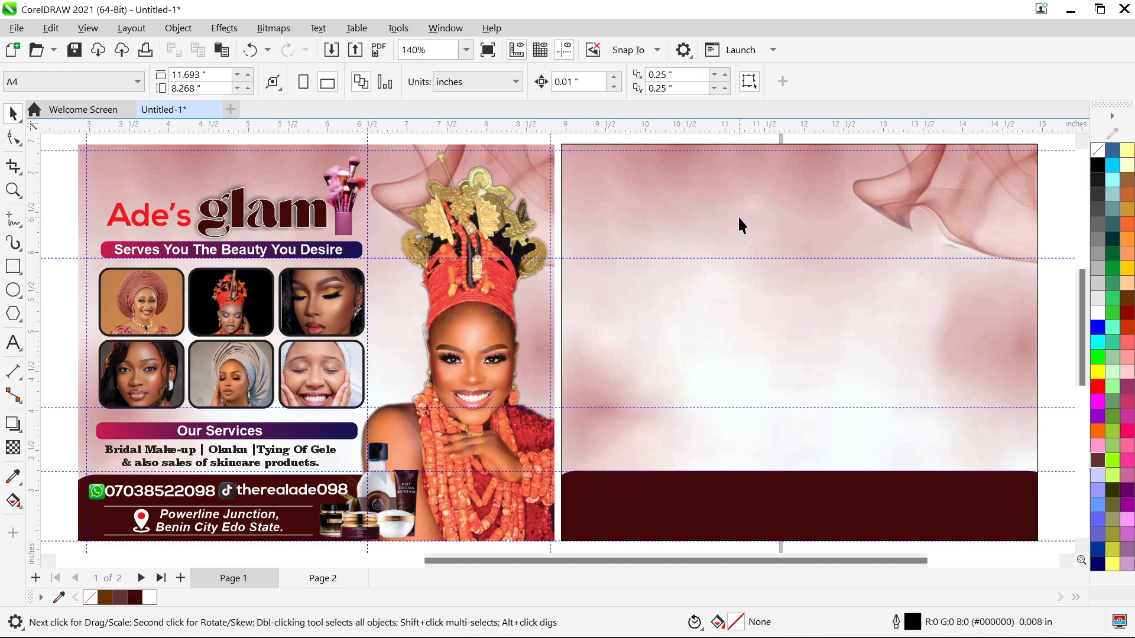
Group the original "Ade's glam" title with its shadow and makeup brushes, and copy the group level across to the new frame's upper-left area
left_click(342, 221)
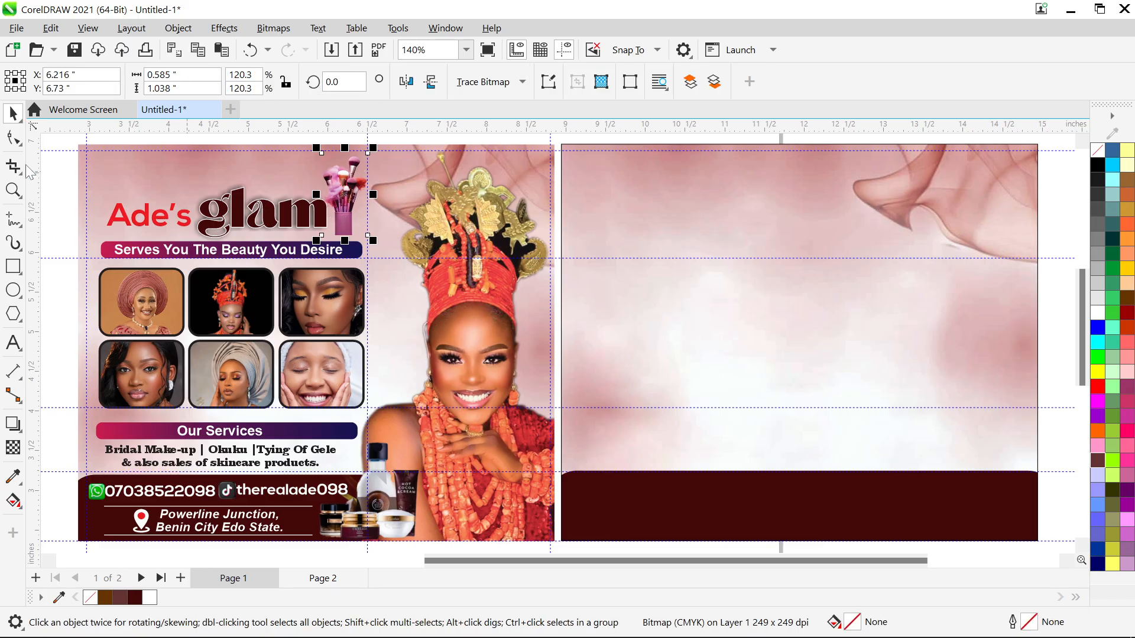
left_click_drag(53, 165, 405, 251)
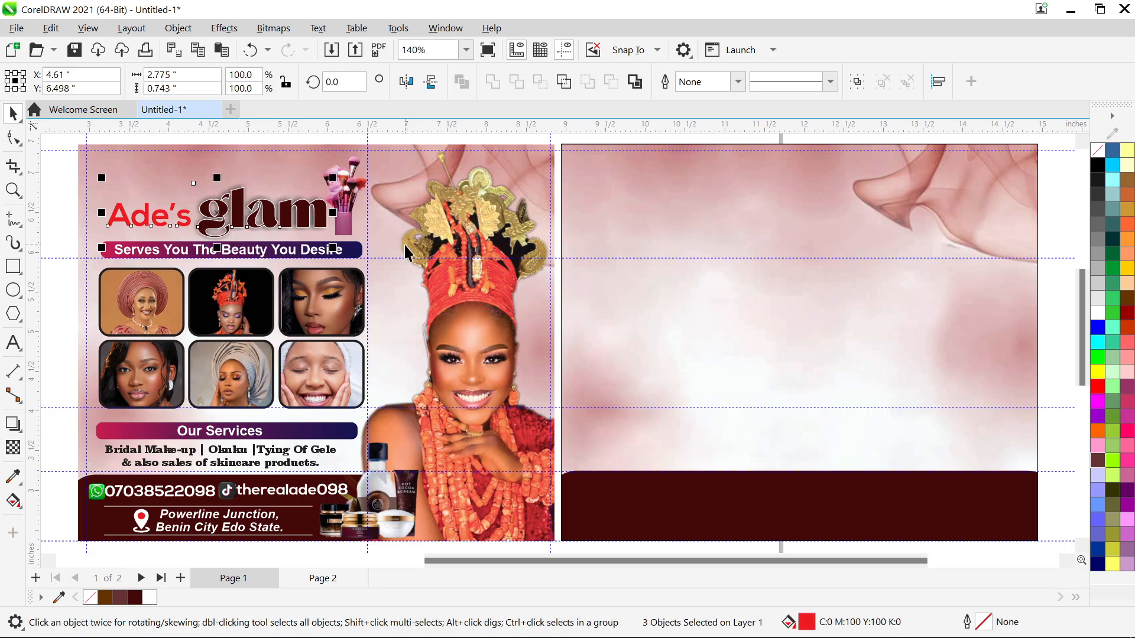
left_click(353, 227, "shift")
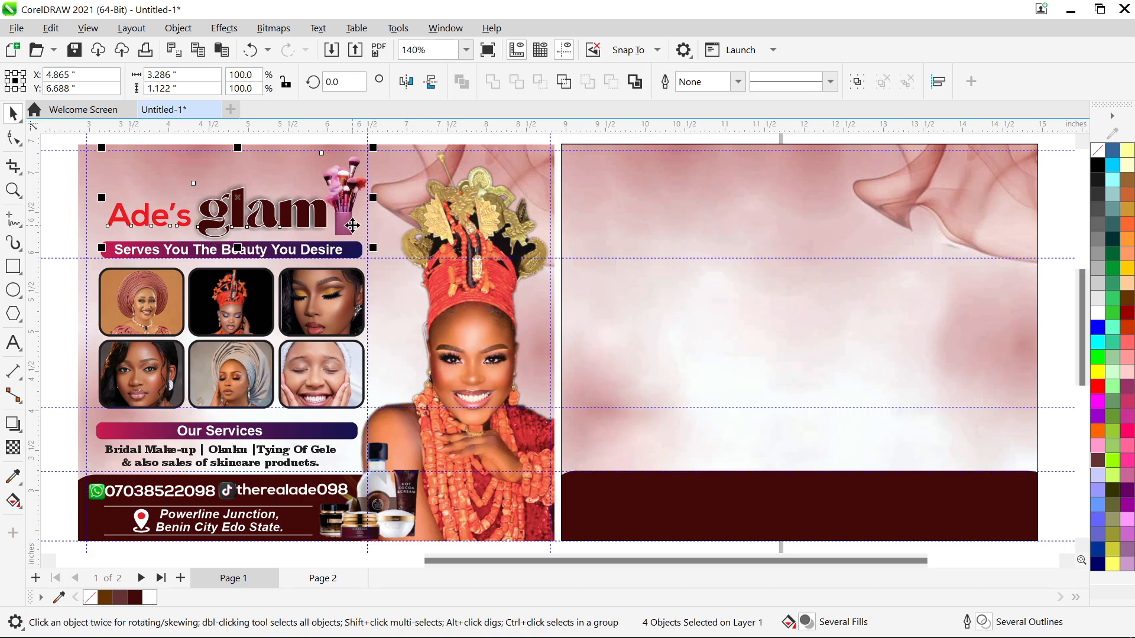
key("ctrl+g")
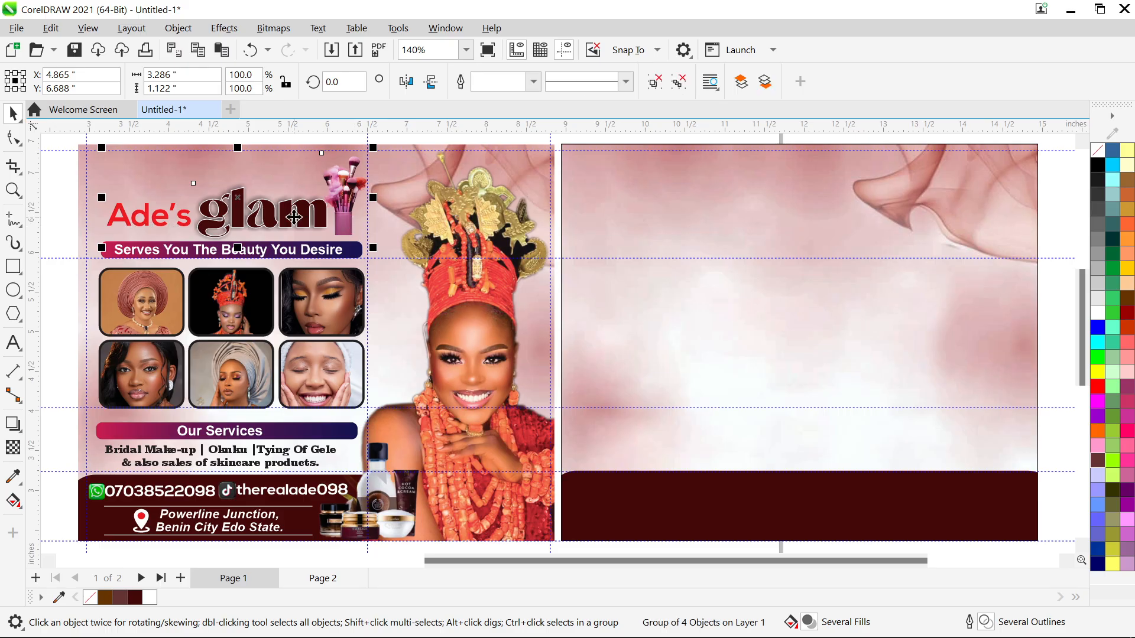
left_click_drag(232, 208, 699, 243)
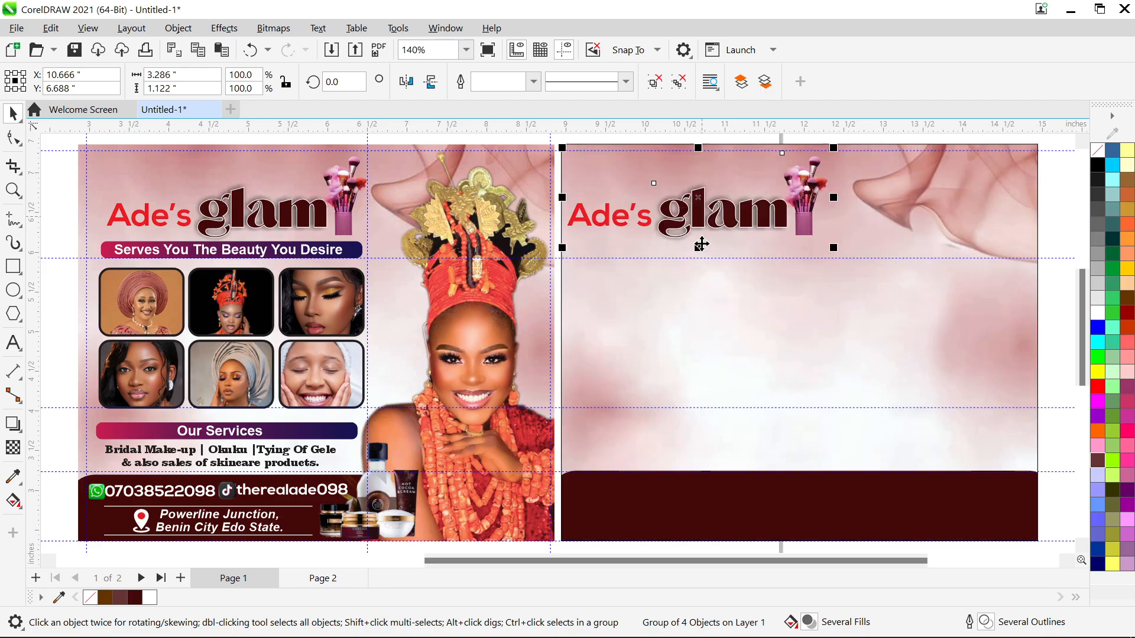
left_click(639, 217)
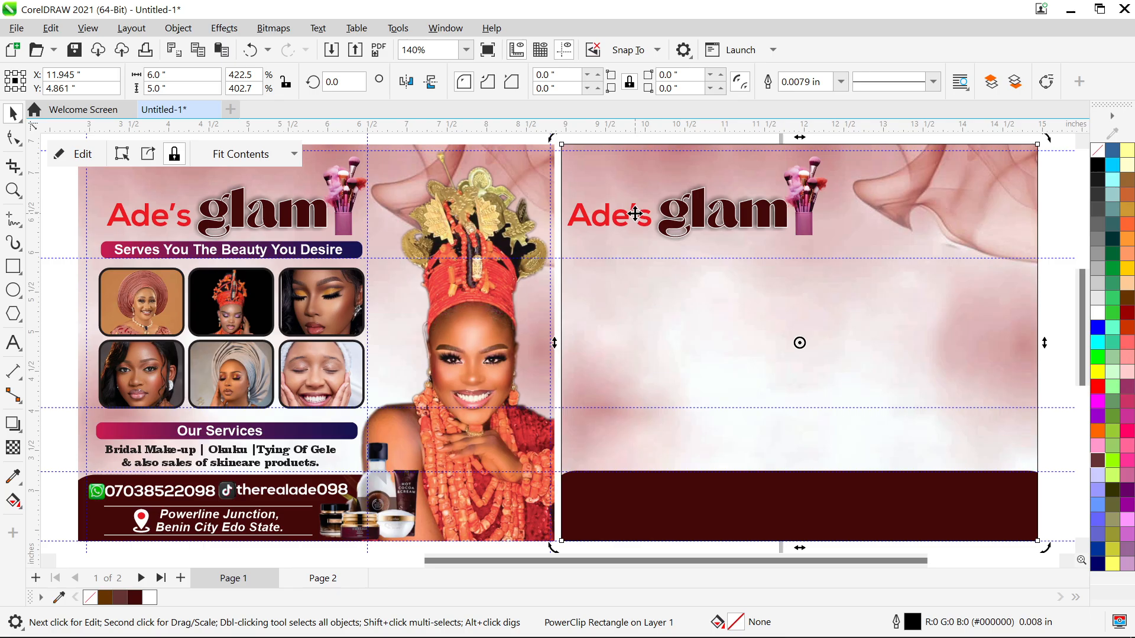
Ungroup the title and makeup brushes on the original flyer
left_click(187, 222)
key("ctrl+u")
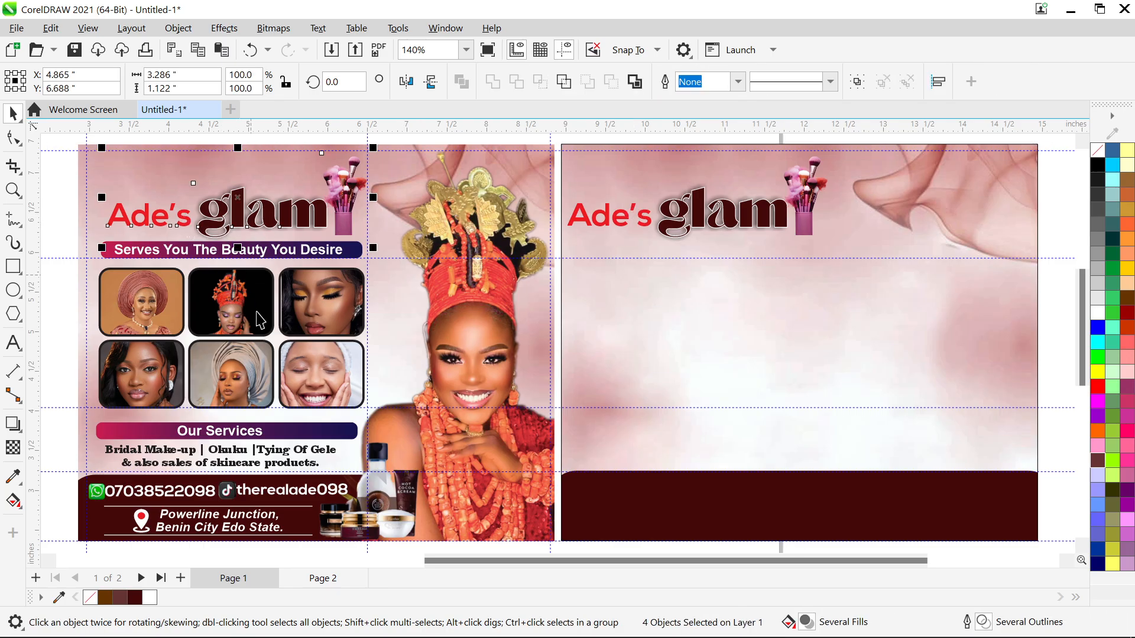
left_click(258, 321)
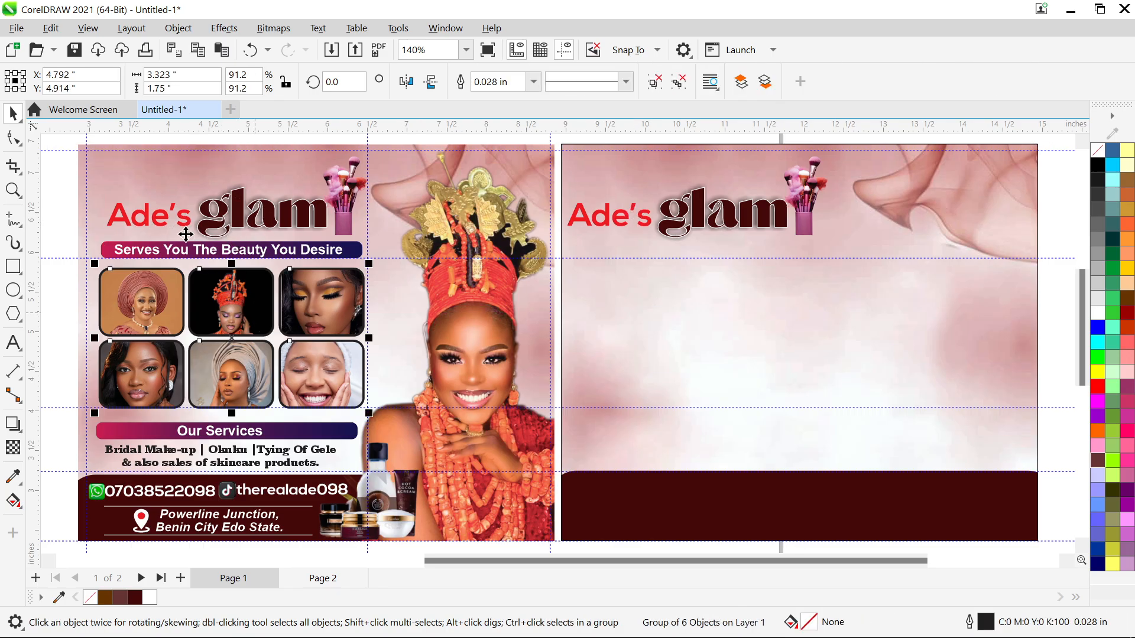
Set the font size of the original flyer's "Ade's" text to 29 pt and deselect it
left_click(138, 222)
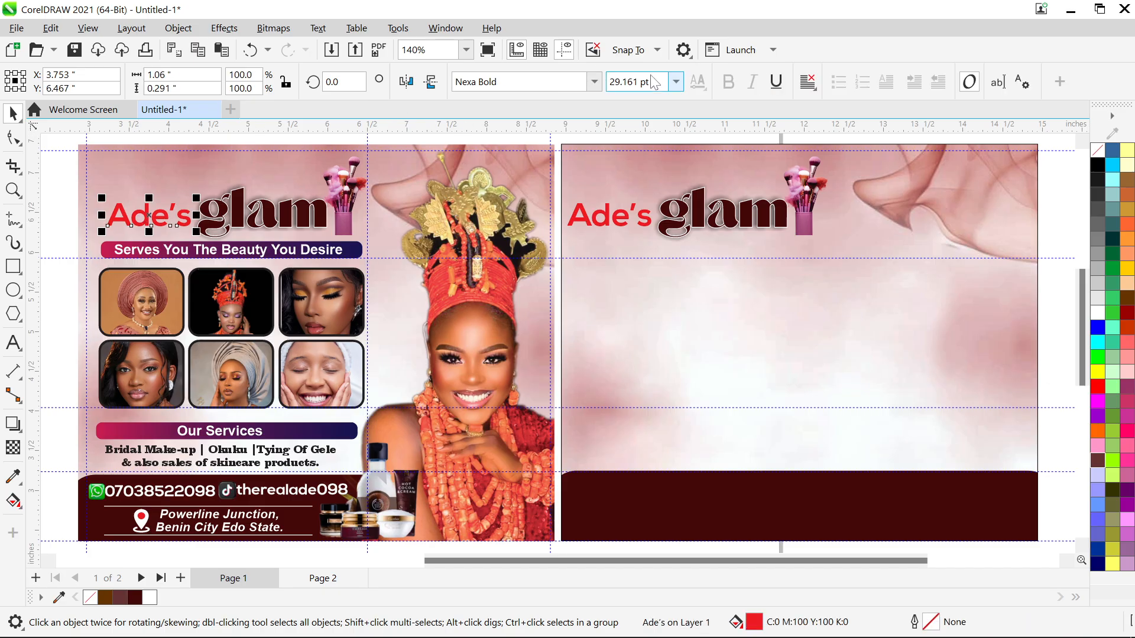
left_click_drag(609, 81, 649, 81)
type("29")
key("Return")
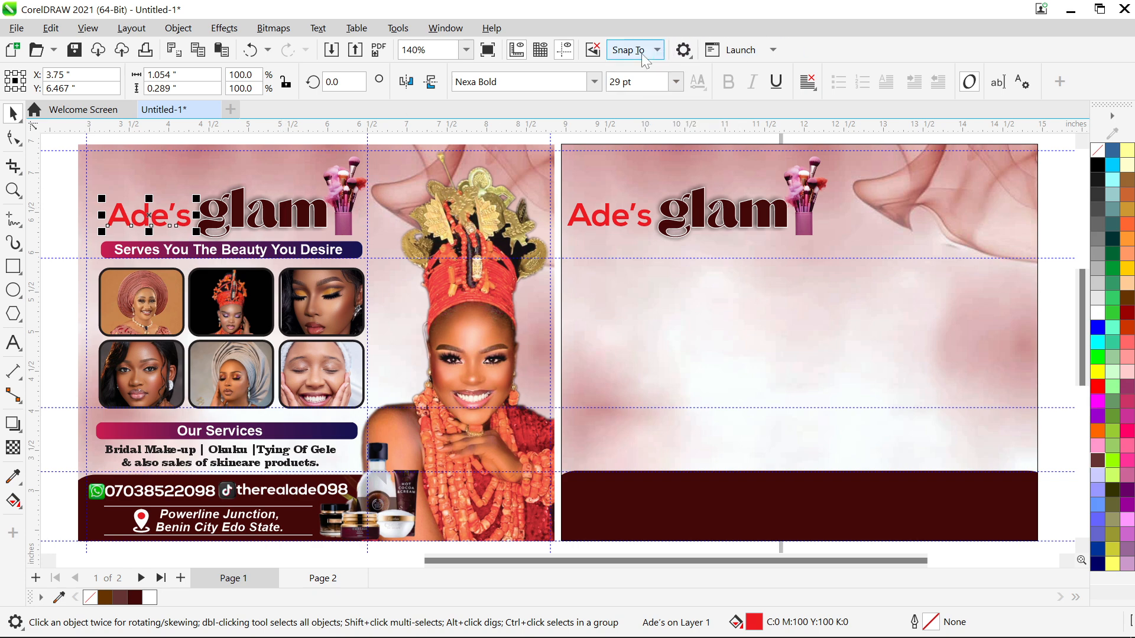
left_click(72, 210)
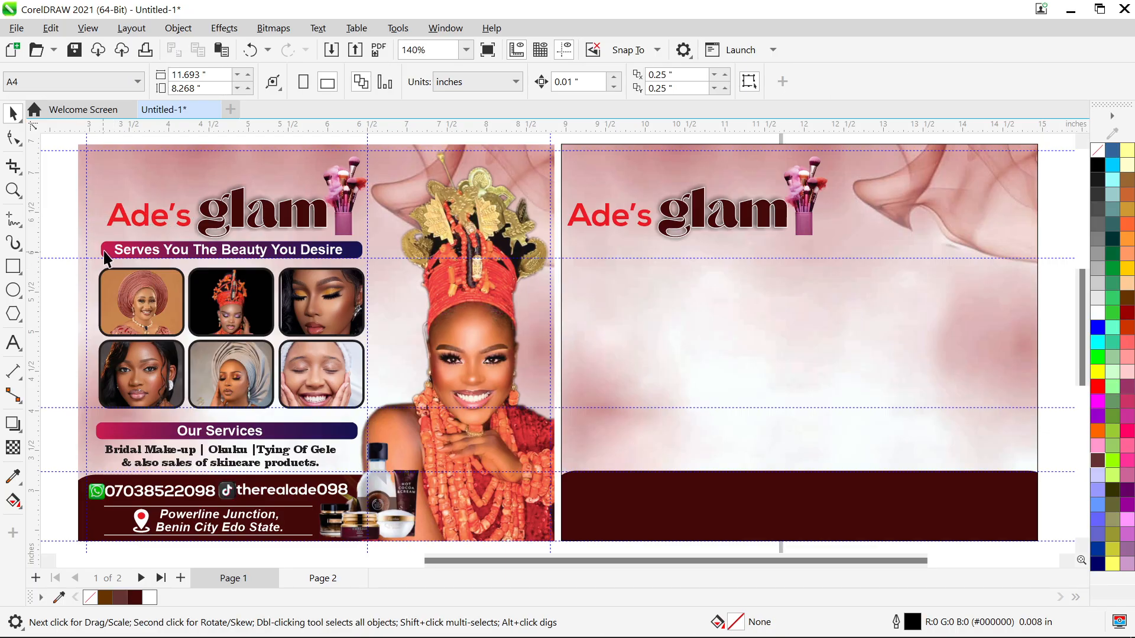
Draw a rectangle about 3.24 by 0.17 inches just below the "Serves You The Beauty You Desire" bar on the original flyer
left_click(108, 256)
scroll(105, 253, "up", 5)
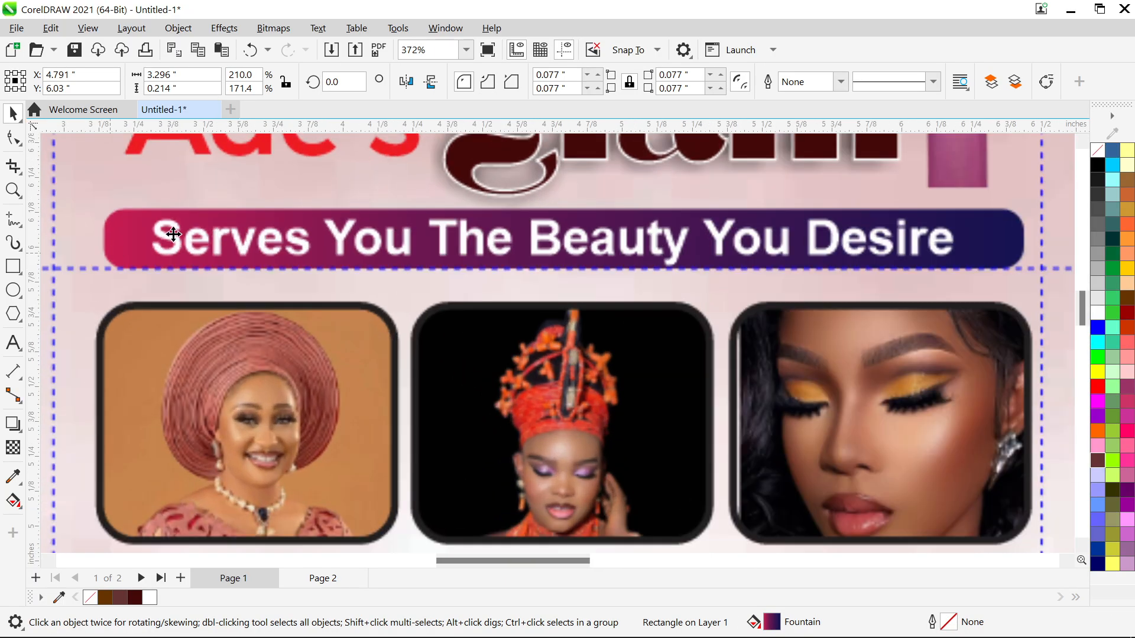
scroll(547, 263, "up", 1)
scroll(435, 298, "down", 1)
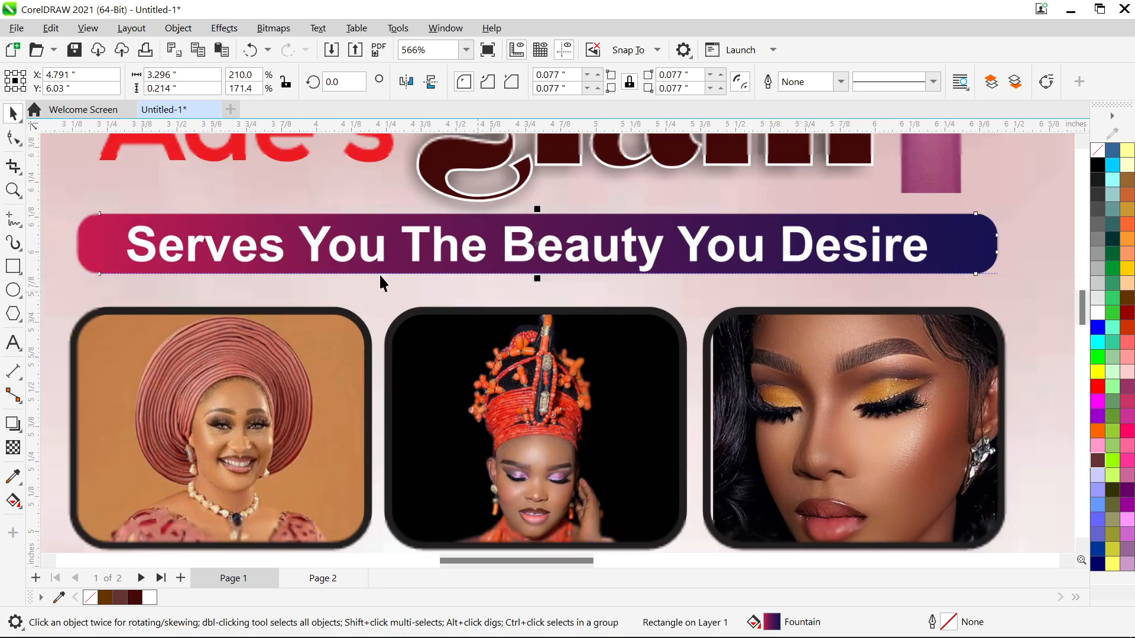
left_click(13, 266)
left_click_drag(91, 289, 995, 336)
Round all corners of the new rectangle to a radius of about 0.032 inches
left_click(7, 107)
left_click(13, 137)
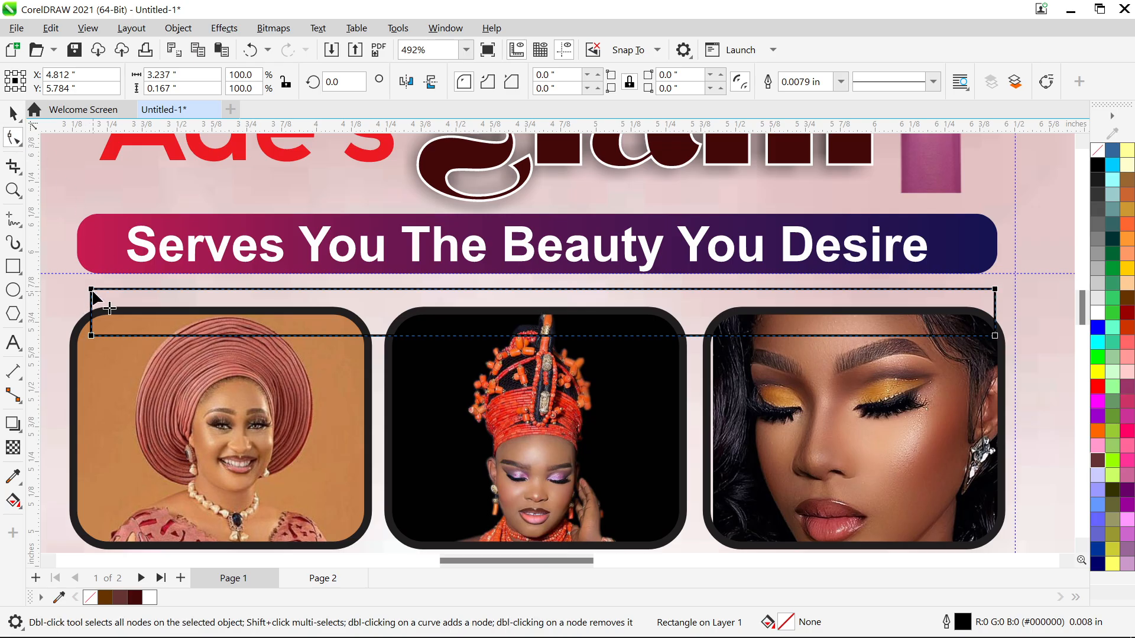
left_click_drag(92, 290, 113, 291)
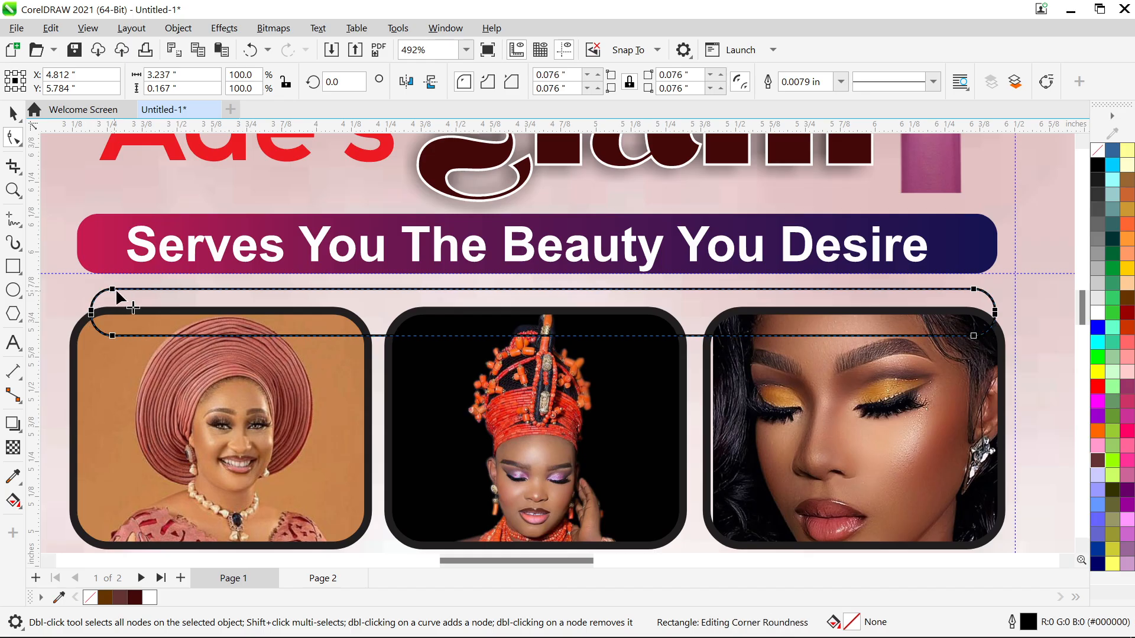
scroll(114, 292, "up", 1)
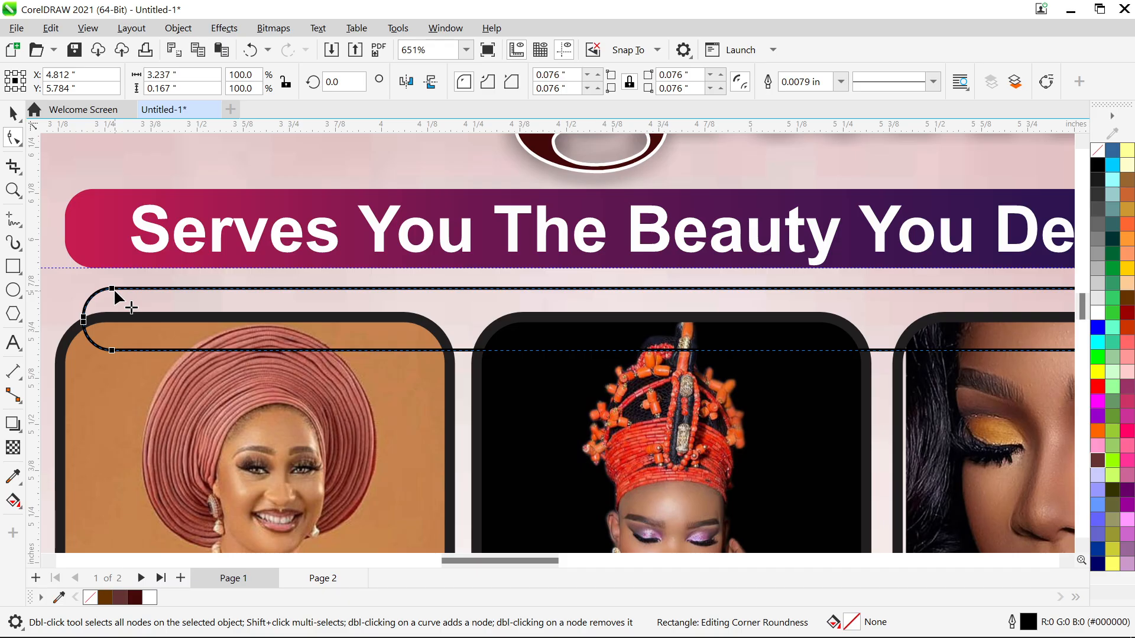
left_click_drag(112, 288, 97, 287)
key("space")
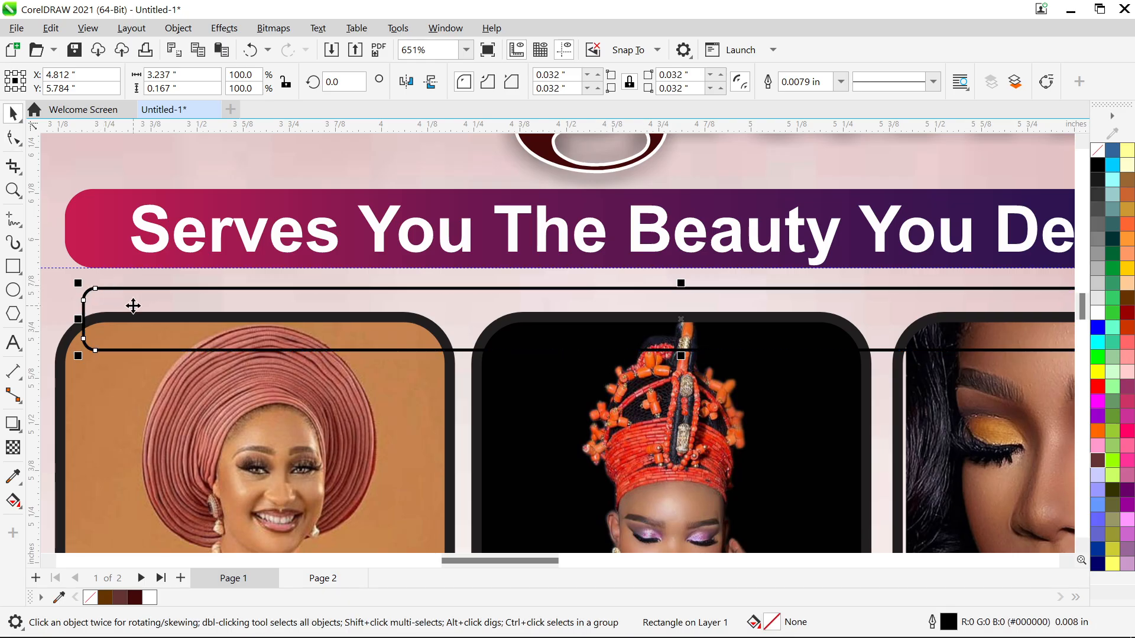
Fill the new rectangle with the crimson sampled from the start of the tagline bar's gradient, and set its outline to None
left_click(78, 237)
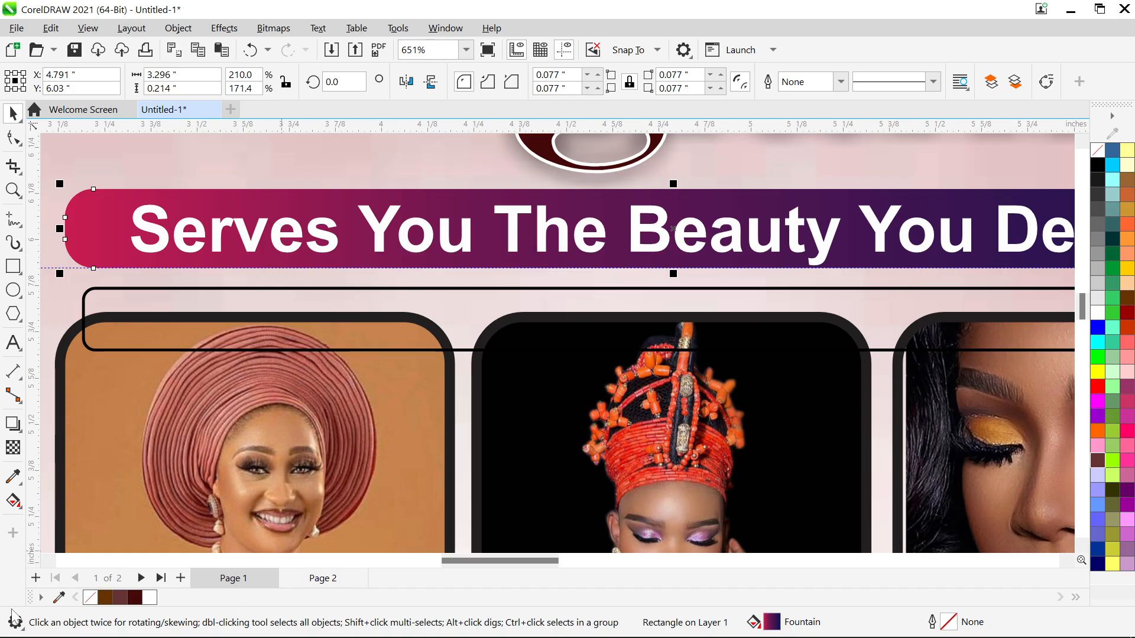
left_click(59, 598)
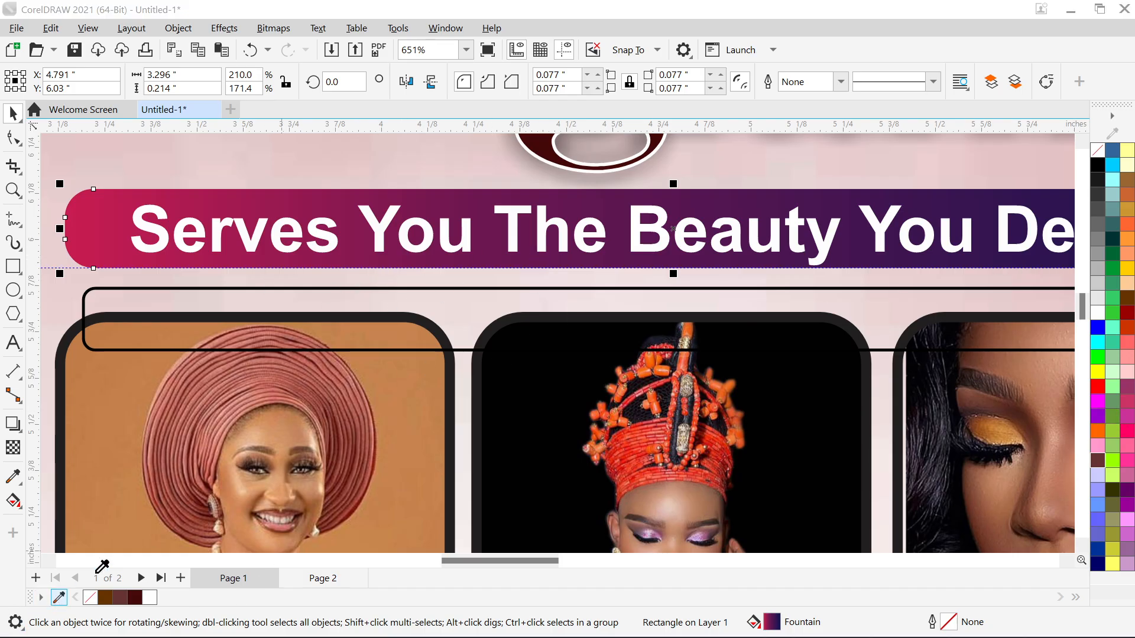
left_click(101, 208)
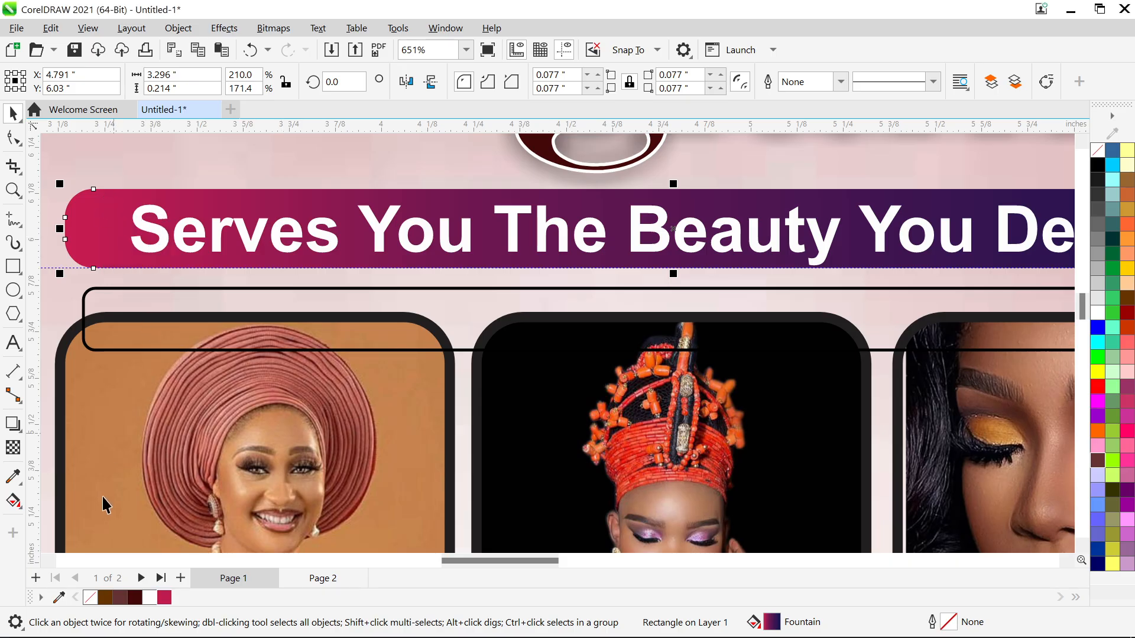
left_click(166, 319)
left_click(290, 293)
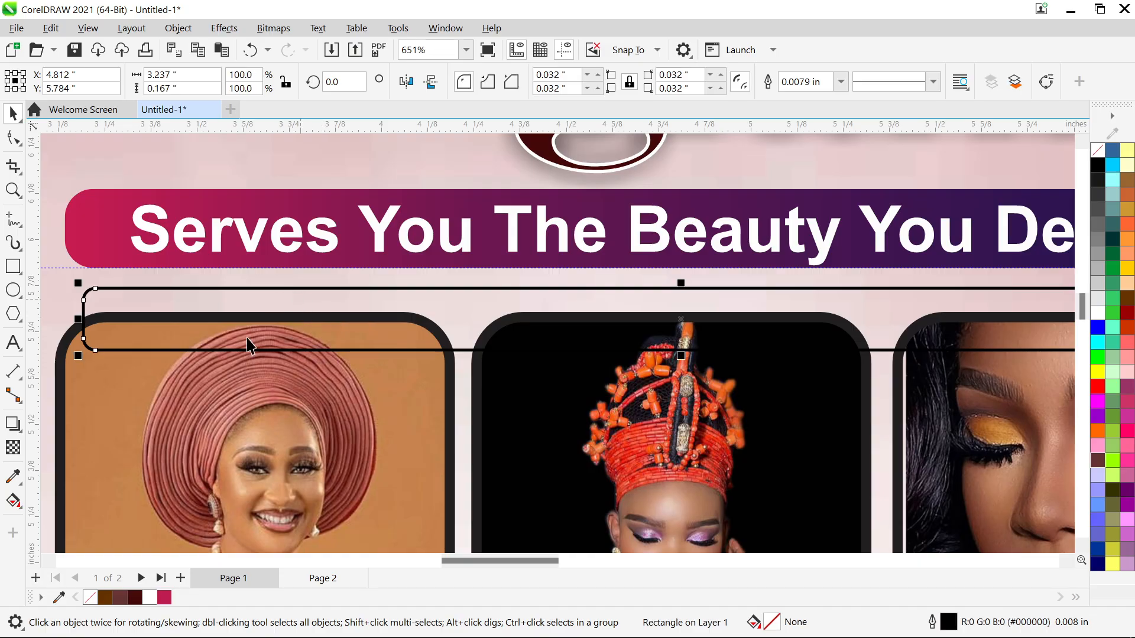
left_click(164, 597)
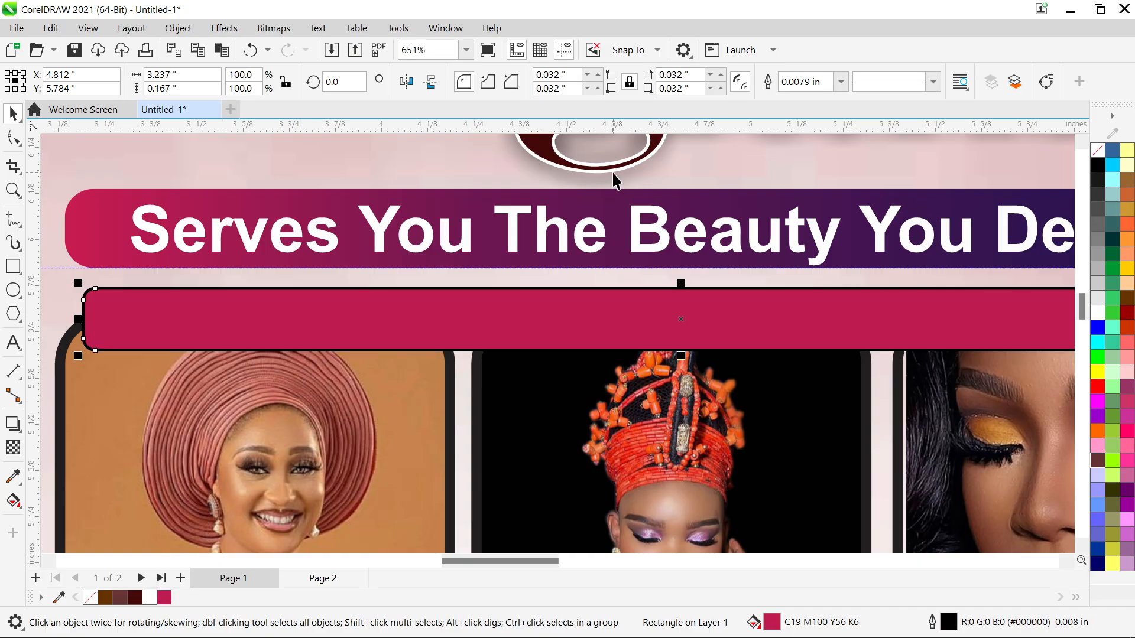
left_click(840, 82)
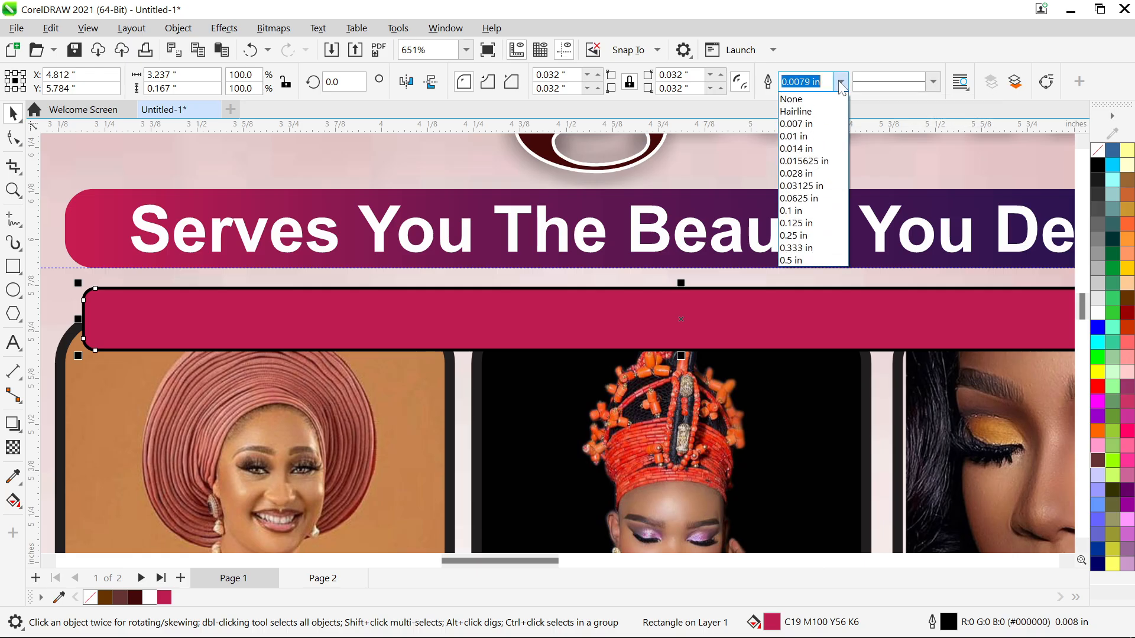
left_click(802, 100)
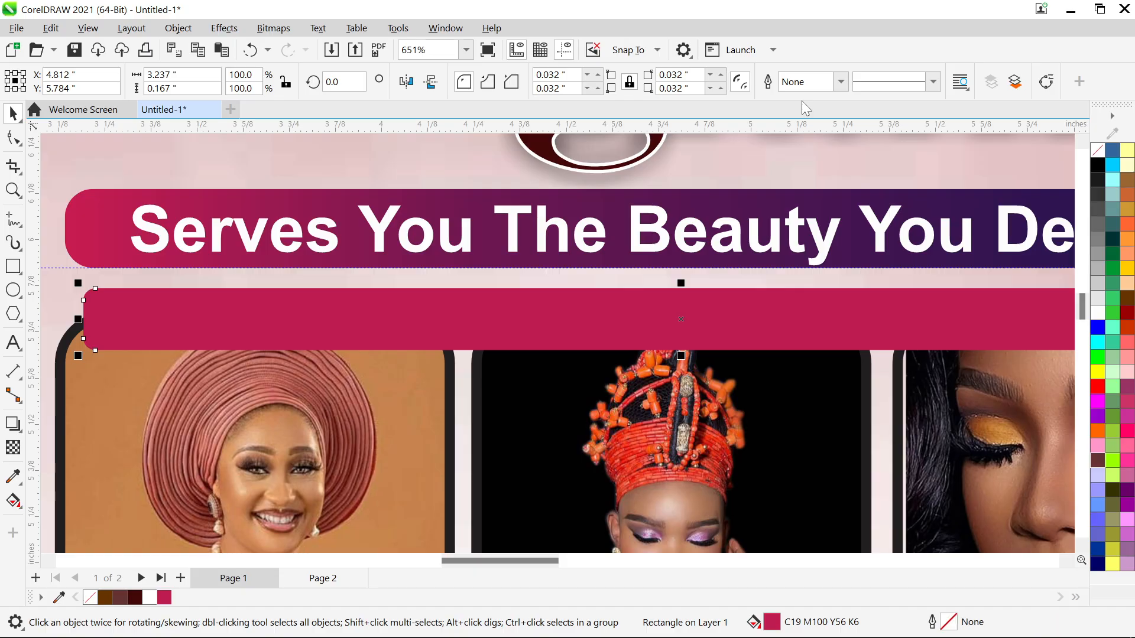
Try the solid fills #000066, Navy Blue and Desert Blue on the new rectangle, and undo them
left_click(636, 431)
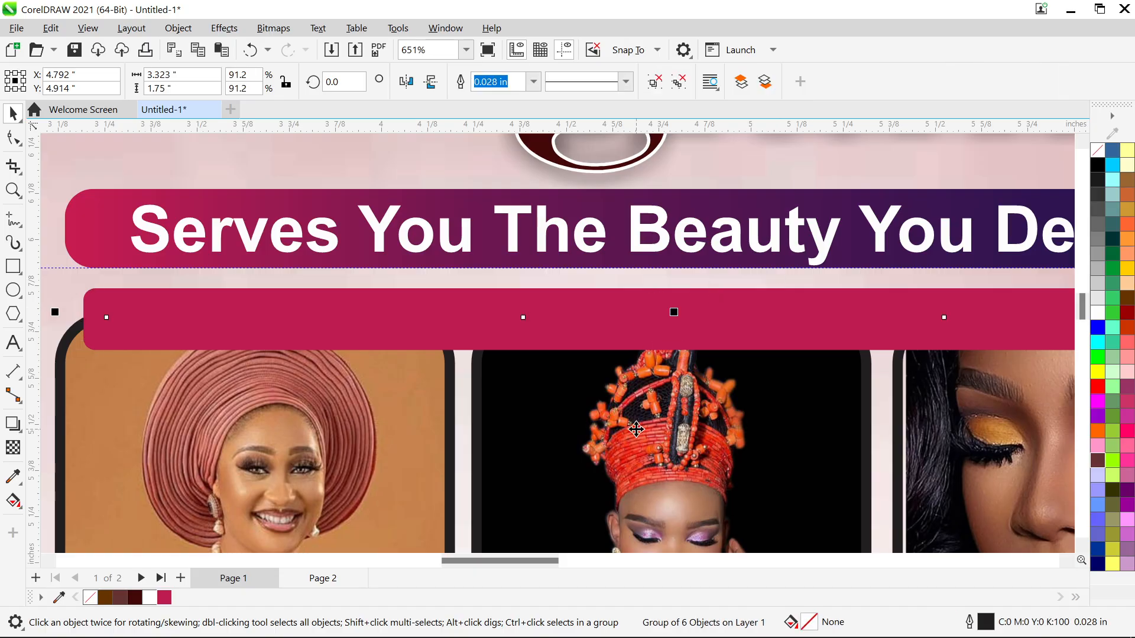
left_click(667, 204)
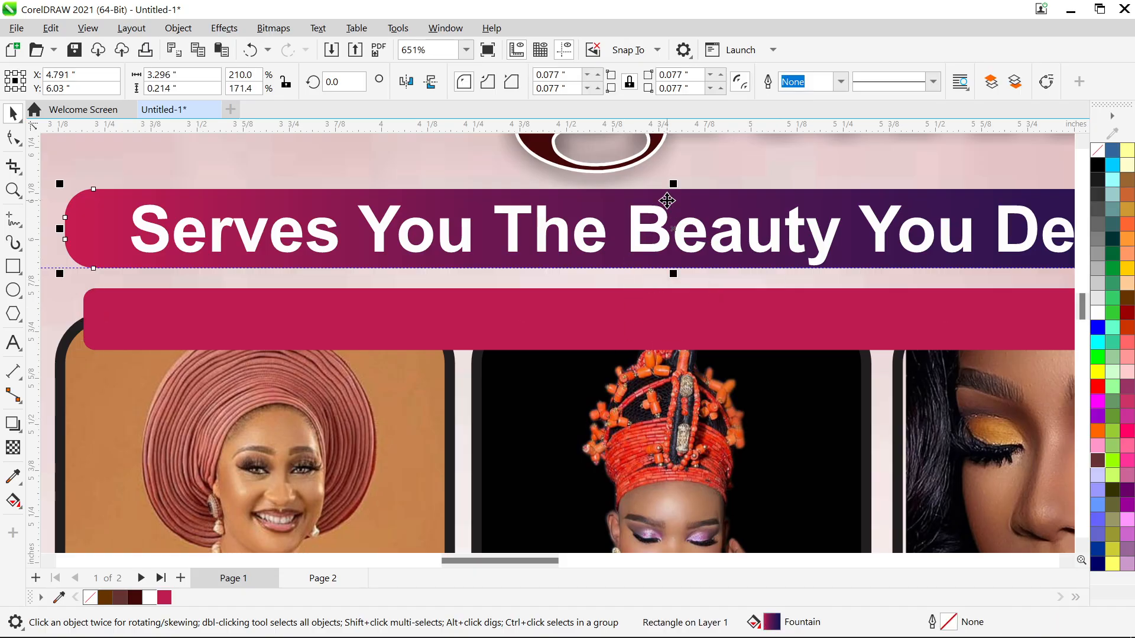
scroll(663, 201, "down", 1)
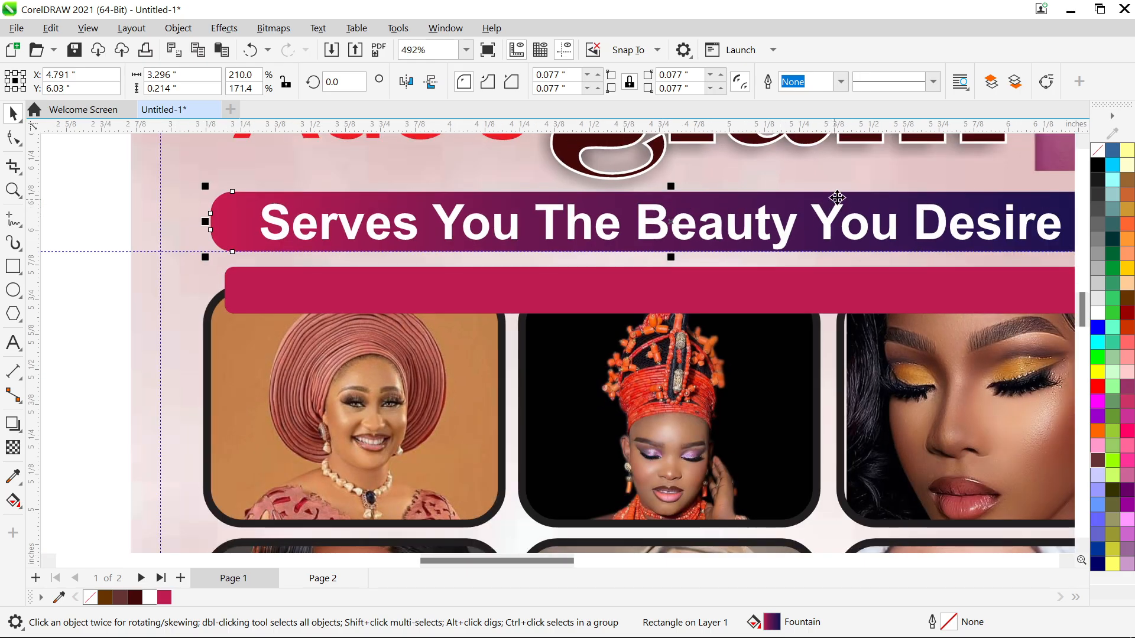
left_click(931, 288)
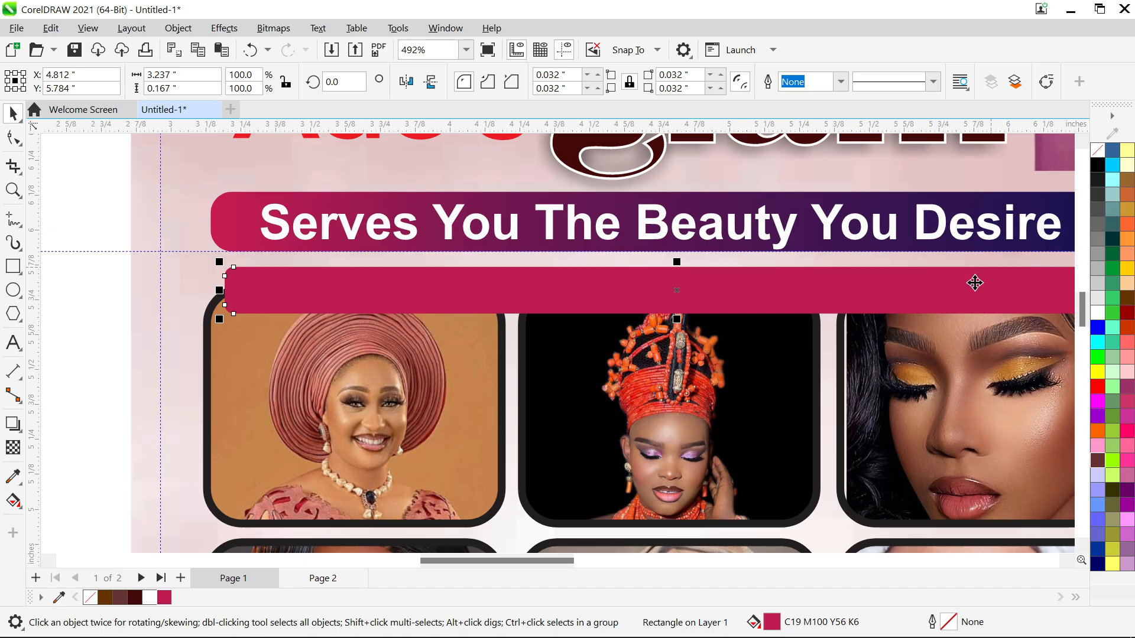
left_click(1098, 563)
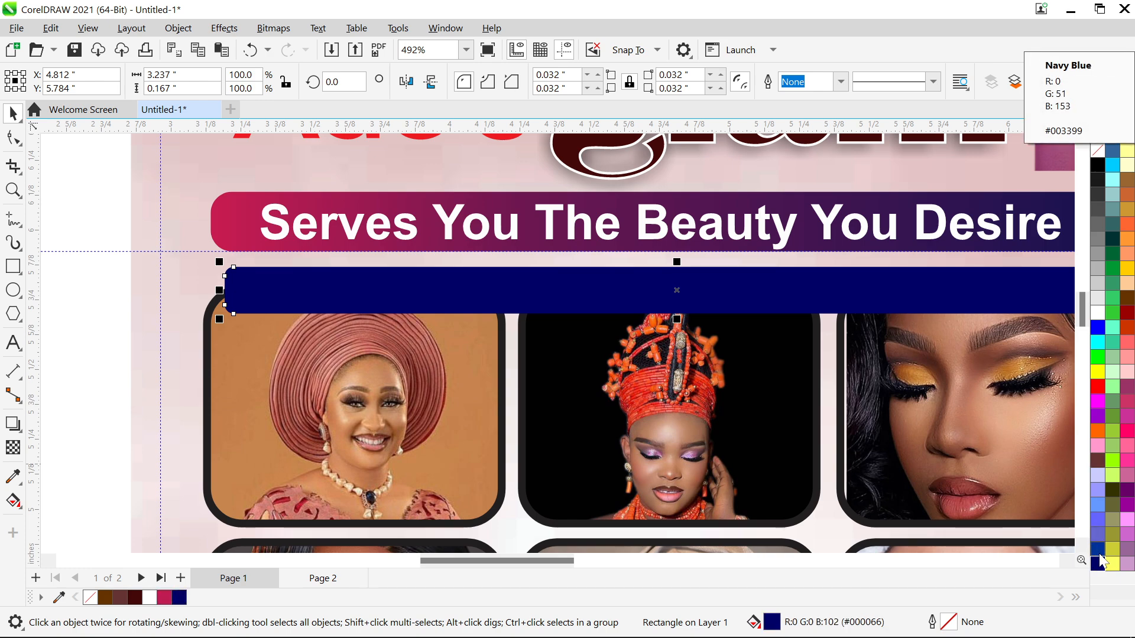
left_click(1098, 550)
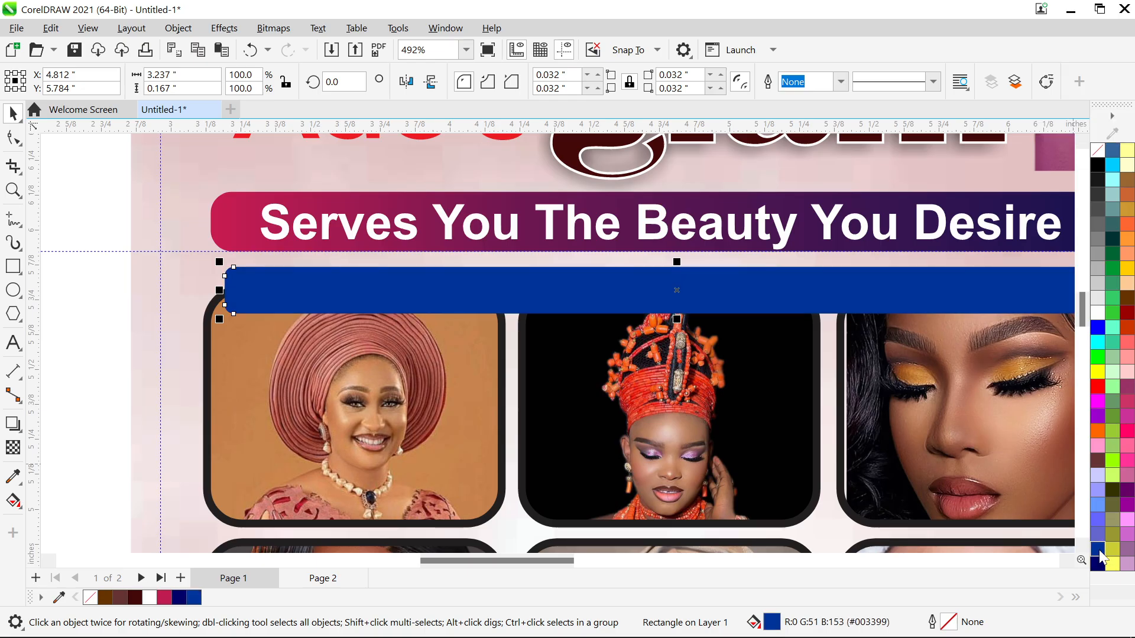
left_click(1114, 155)
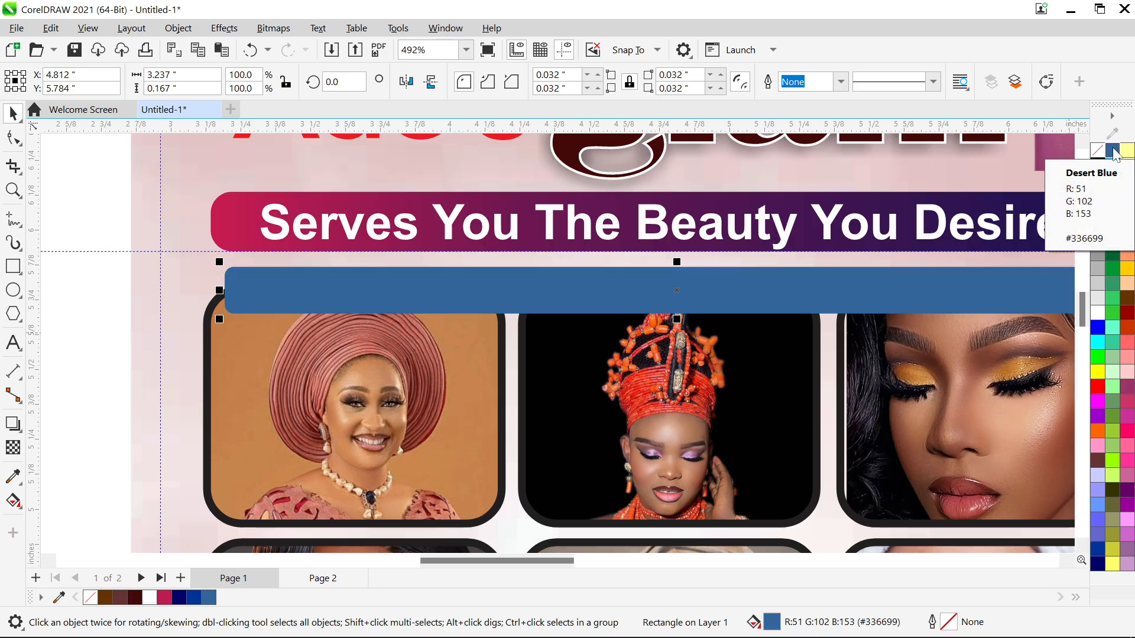
key("ctrl+z")
key("ctrl+z")
key("ctrl+z")
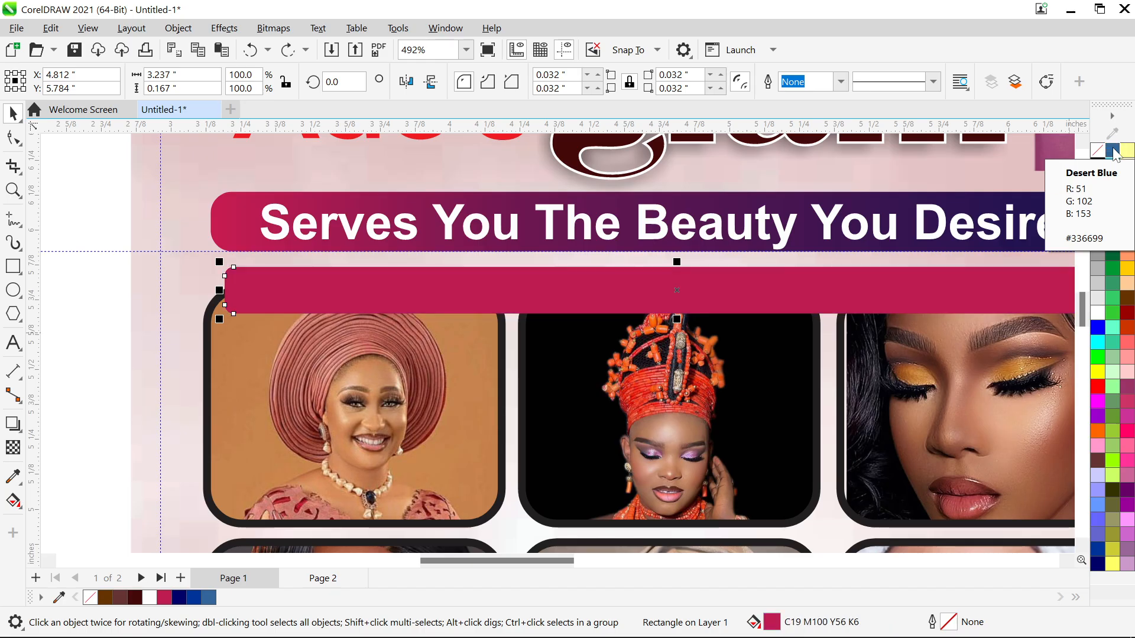
Apply a linear fountain fill to the new rectangle, running from the crimson to dark blue #120E45
key("F11")
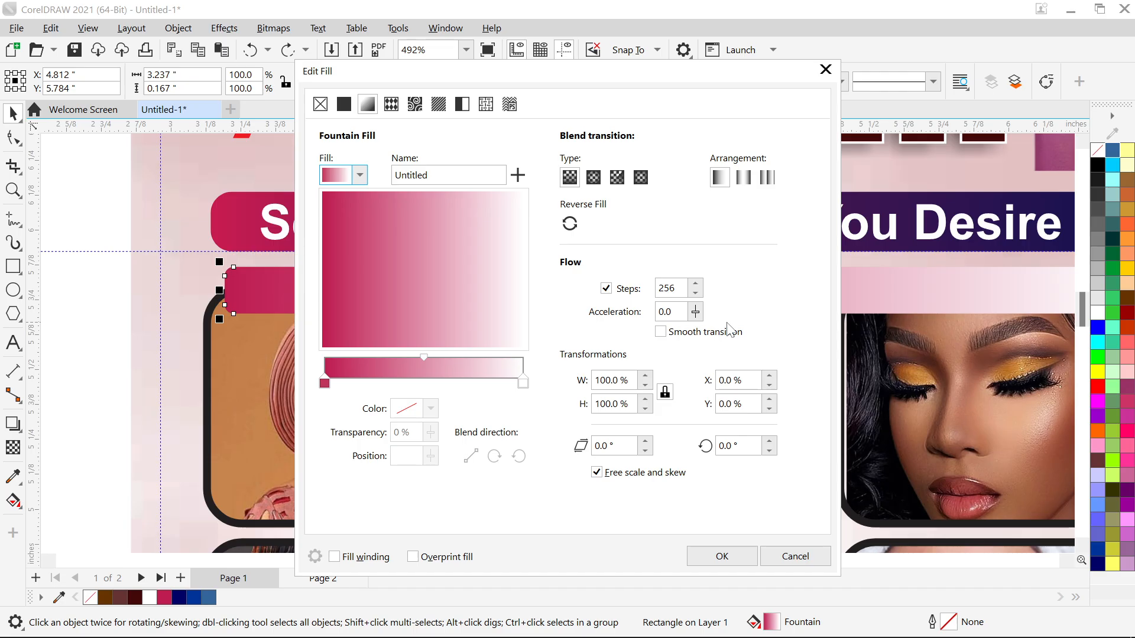
left_click_drag(570, 78, 400, 43)
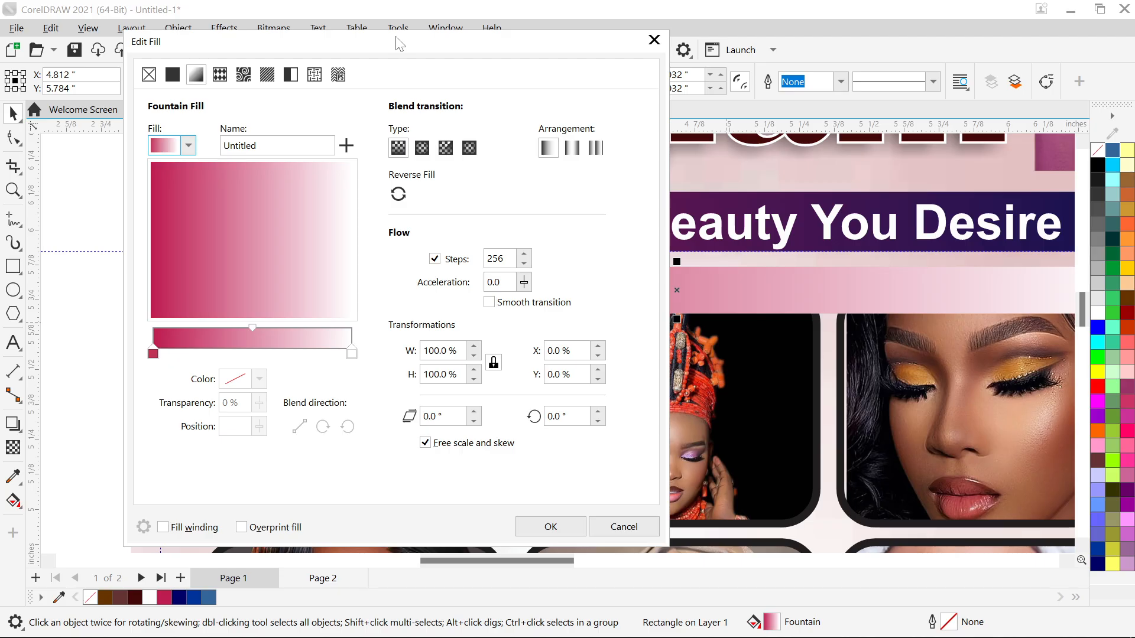
left_click(352, 353)
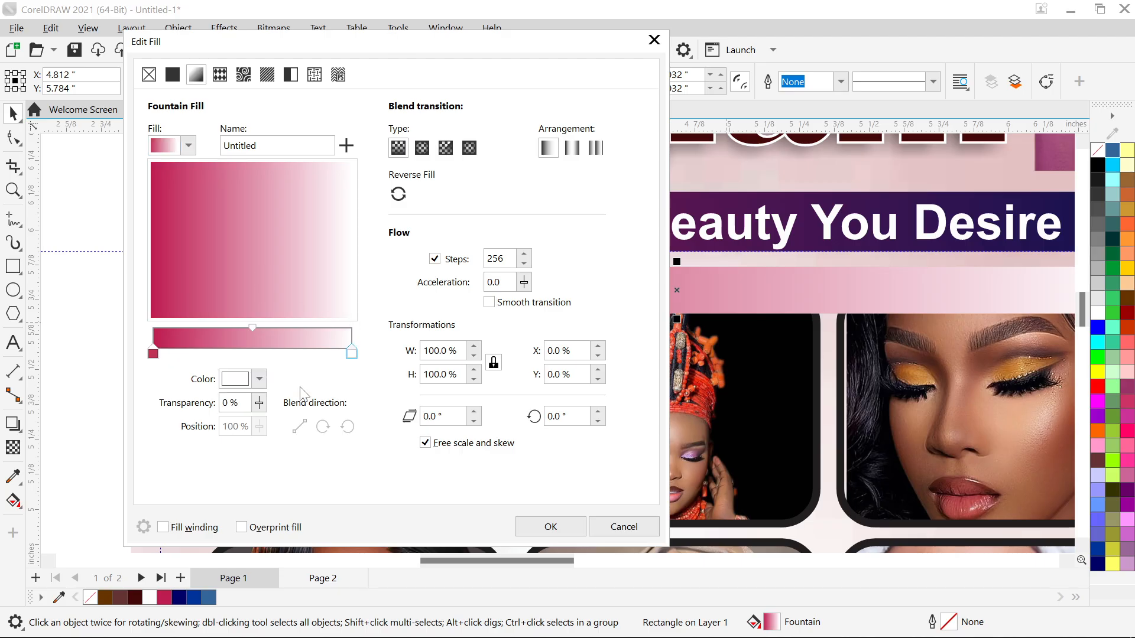
left_click(260, 380)
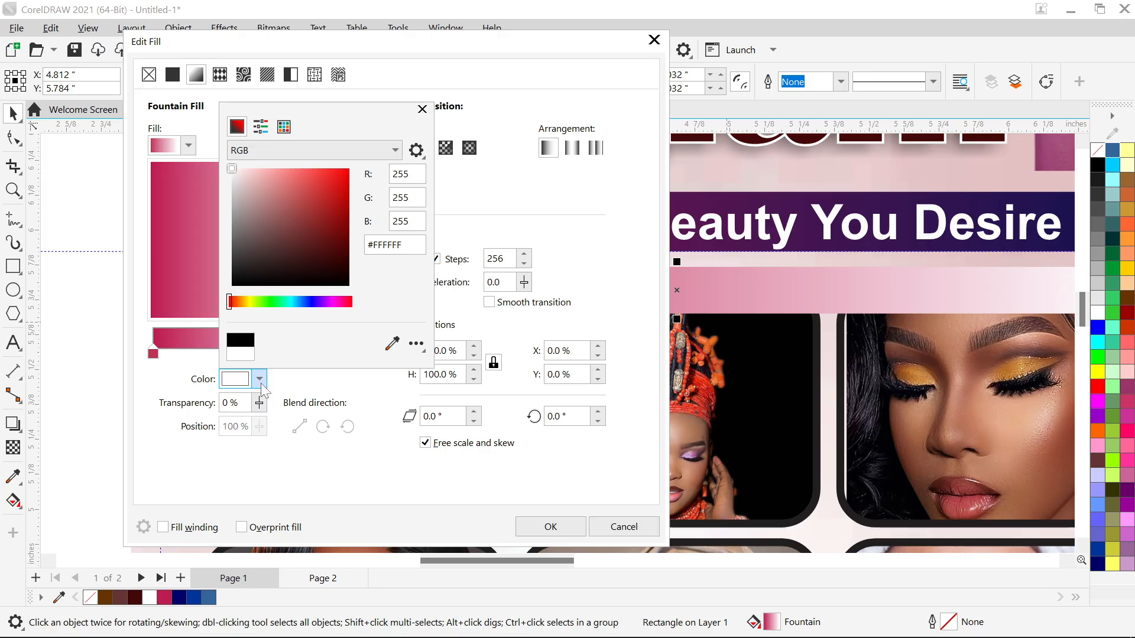
left_click(300, 302)
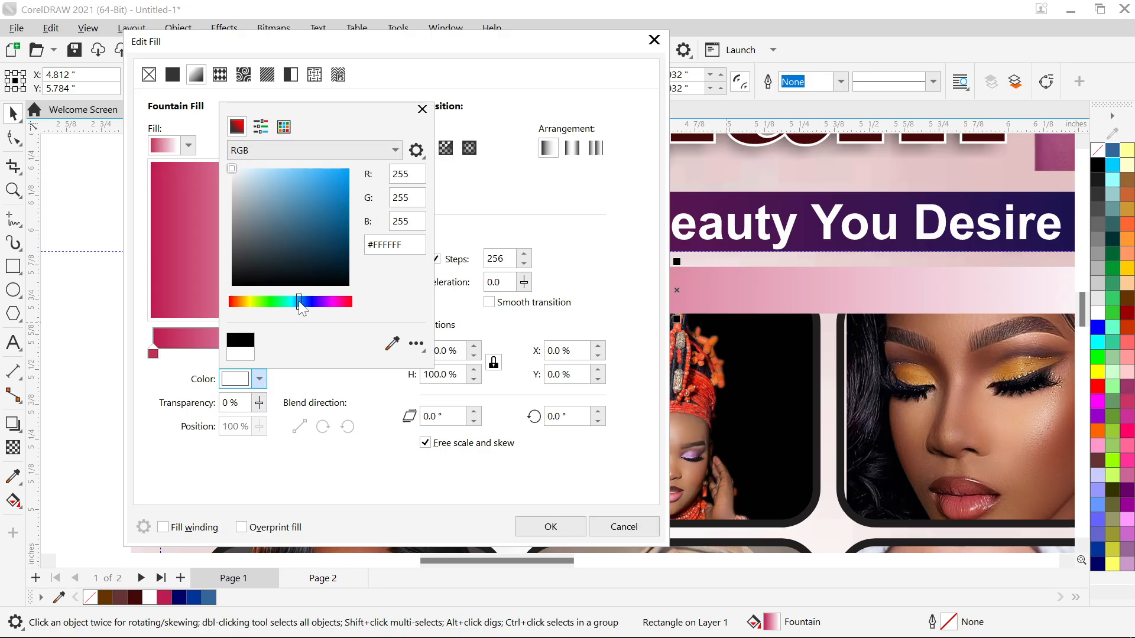
left_click(314, 302)
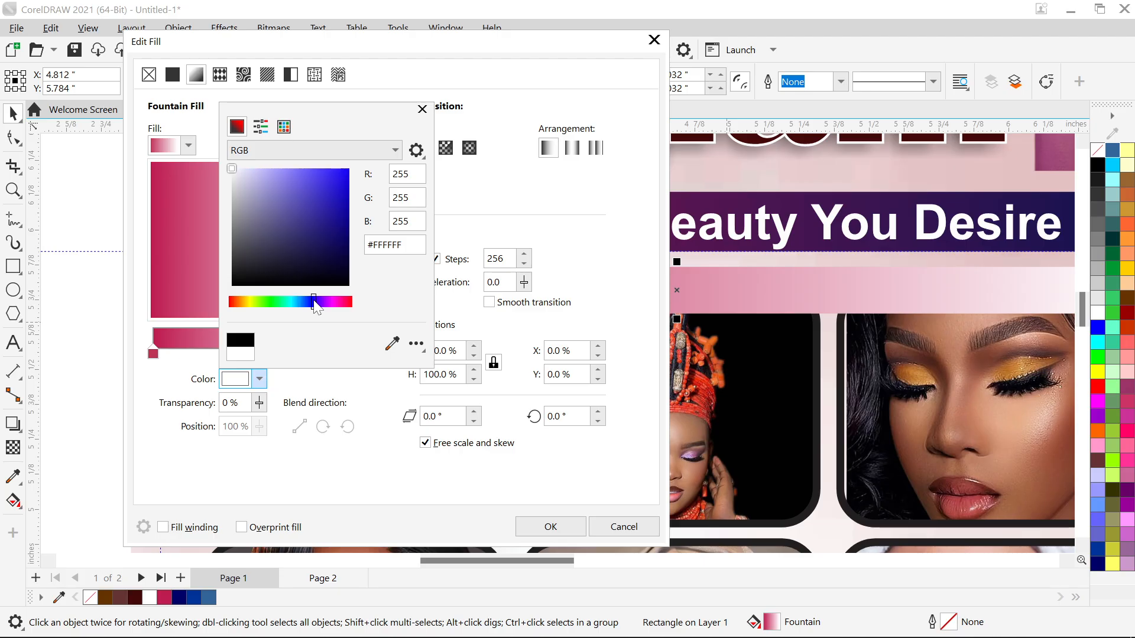
left_click(304, 205)
left_click(314, 236)
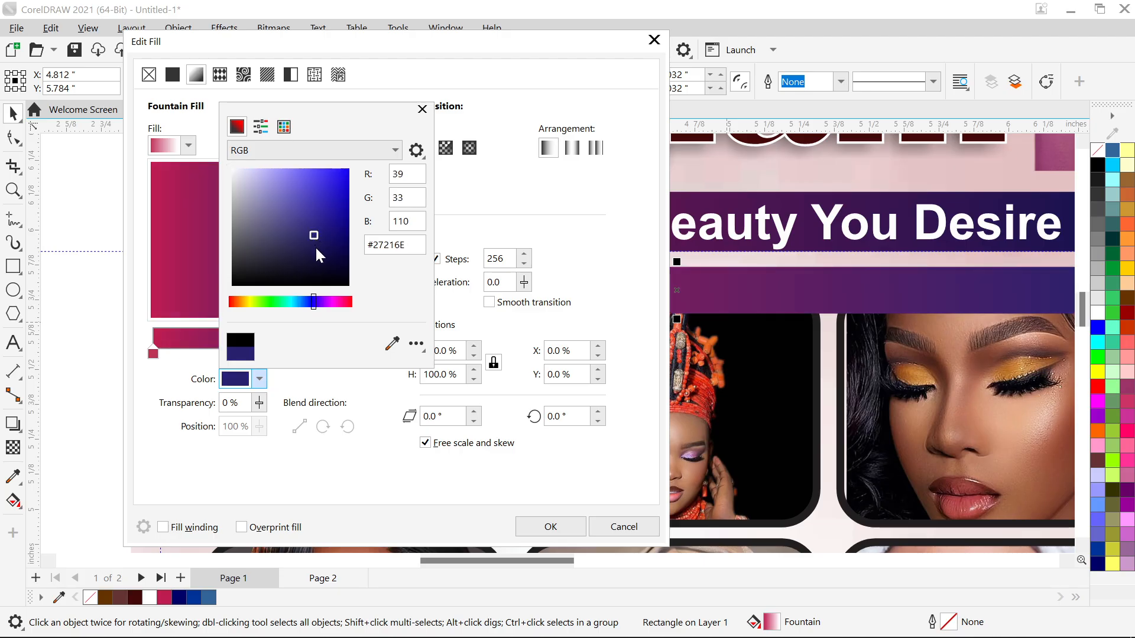
left_click(317, 242)
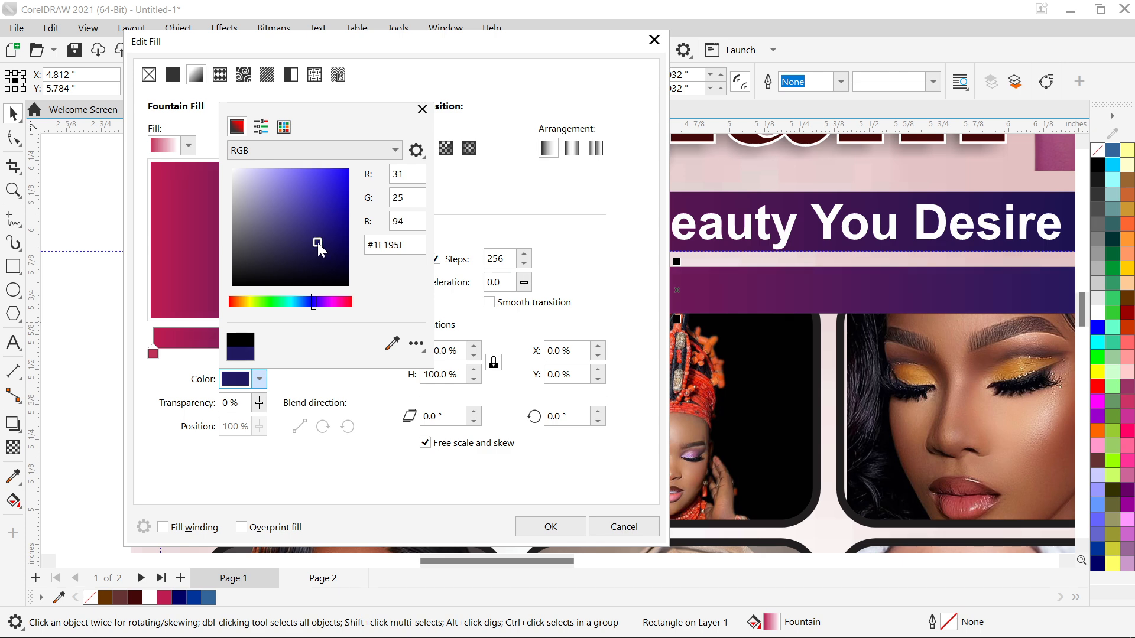
left_click(320, 250)
left_click(326, 254)
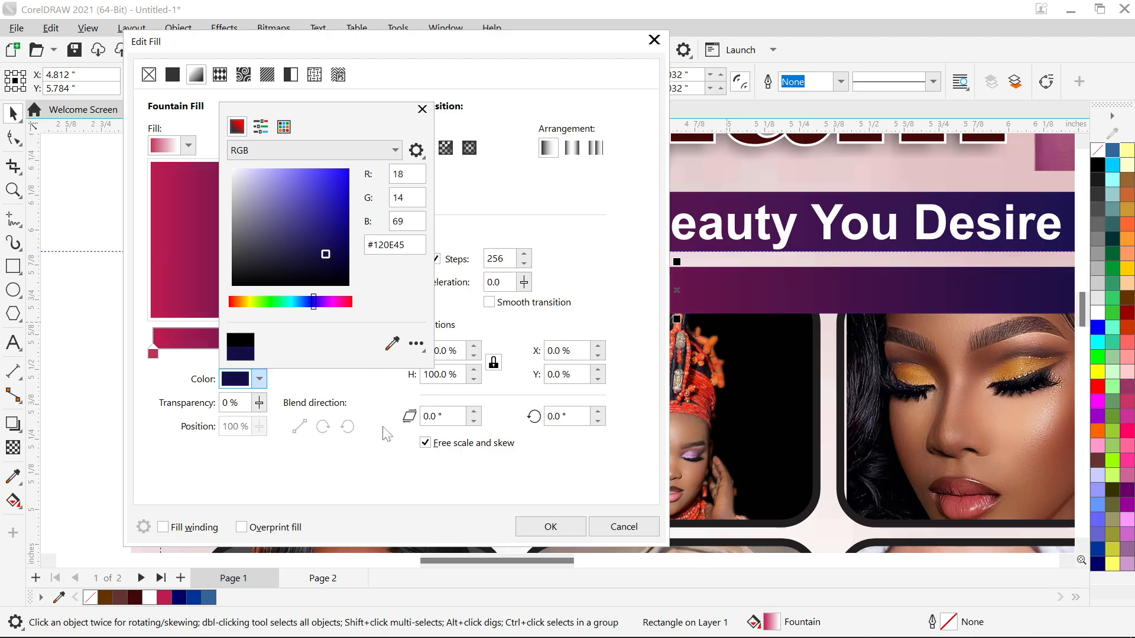
left_click(387, 462)
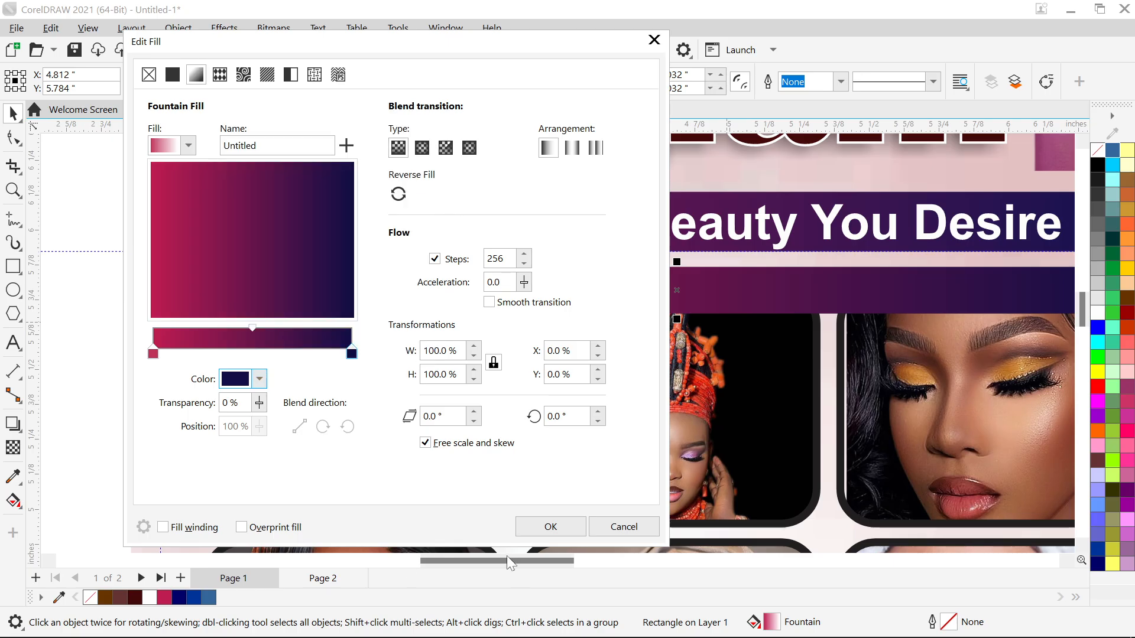
left_click(541, 528)
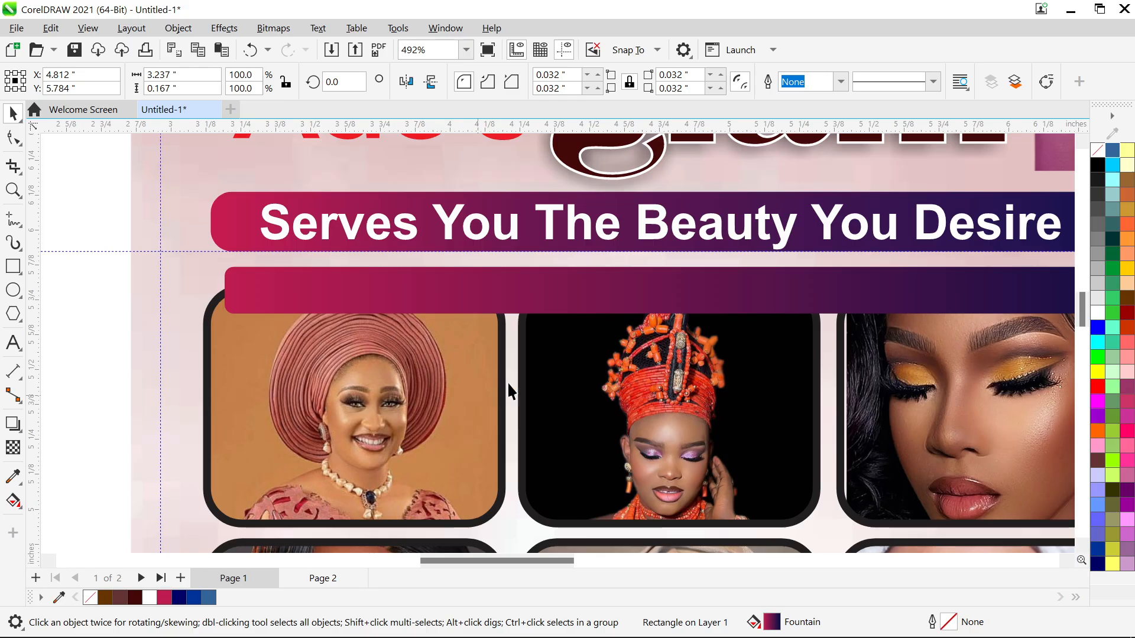
Shift the new gradient rectangle slightly and delete it from the original flyer
left_click_drag(651, 289, 617, 285)
scroll(617, 285, "down", 2)
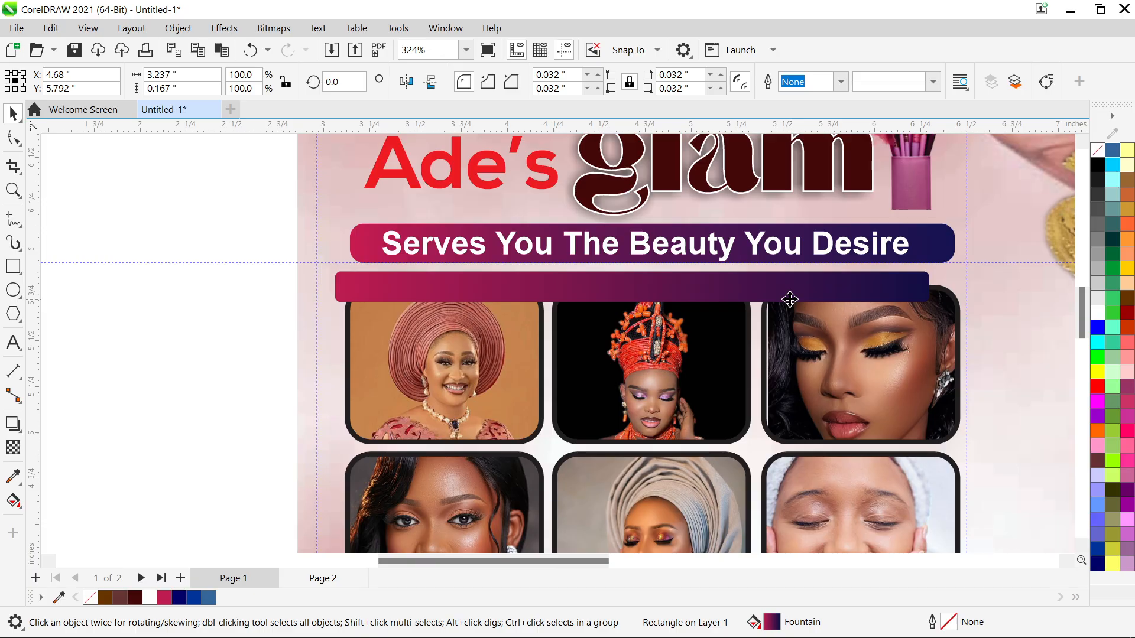
left_click(790, 299)
left_click_drag(758, 291, 545, 329)
key("Delete")
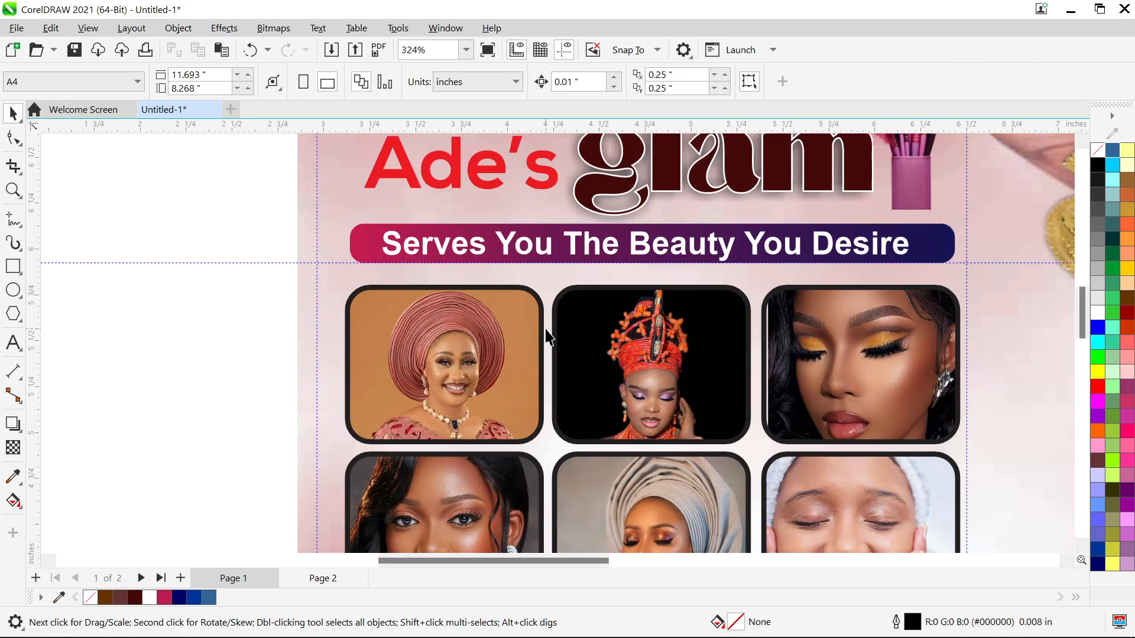
Set the tagline text "Serves You The Beauty You Desire" to 12 pt and nudge it slightly within the gradient bar
left_click(483, 251)
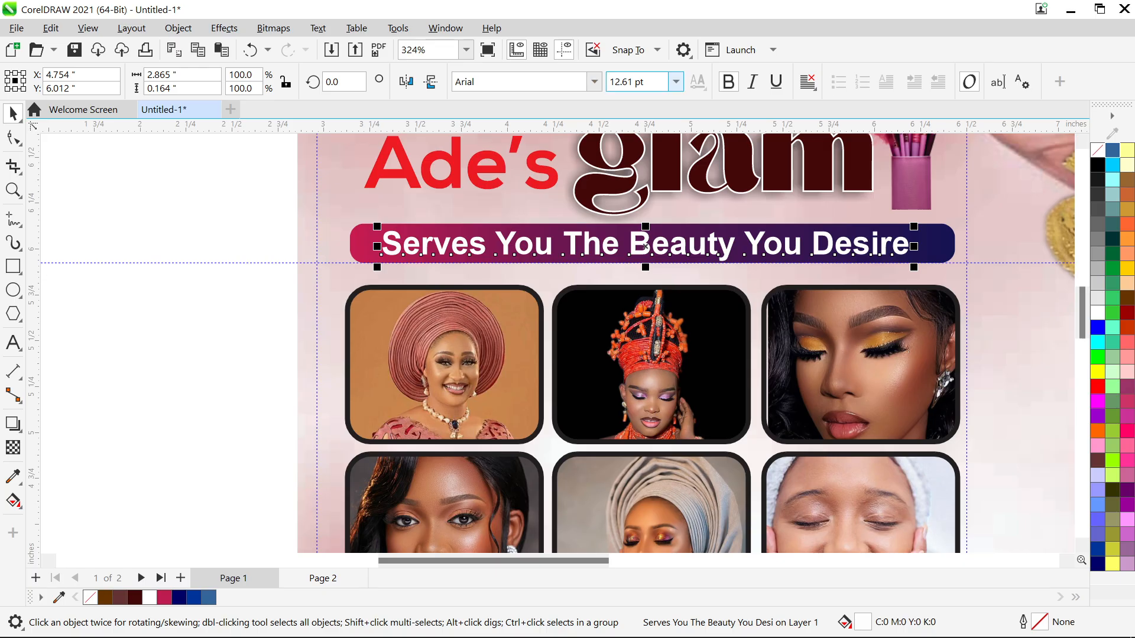
double_click(629, 82)
type("1")
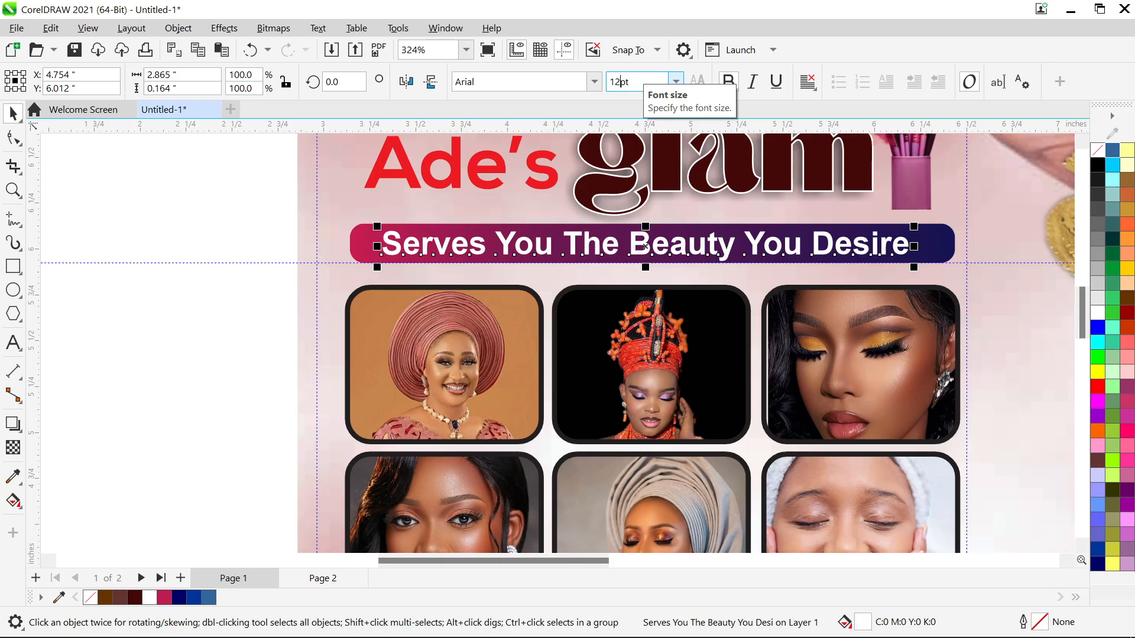
key("Return")
key("Right")
key("Right")
key("Right")
key("Right")
key("Right")
key("Up")
key("Left")
key("Right")
key("Down")
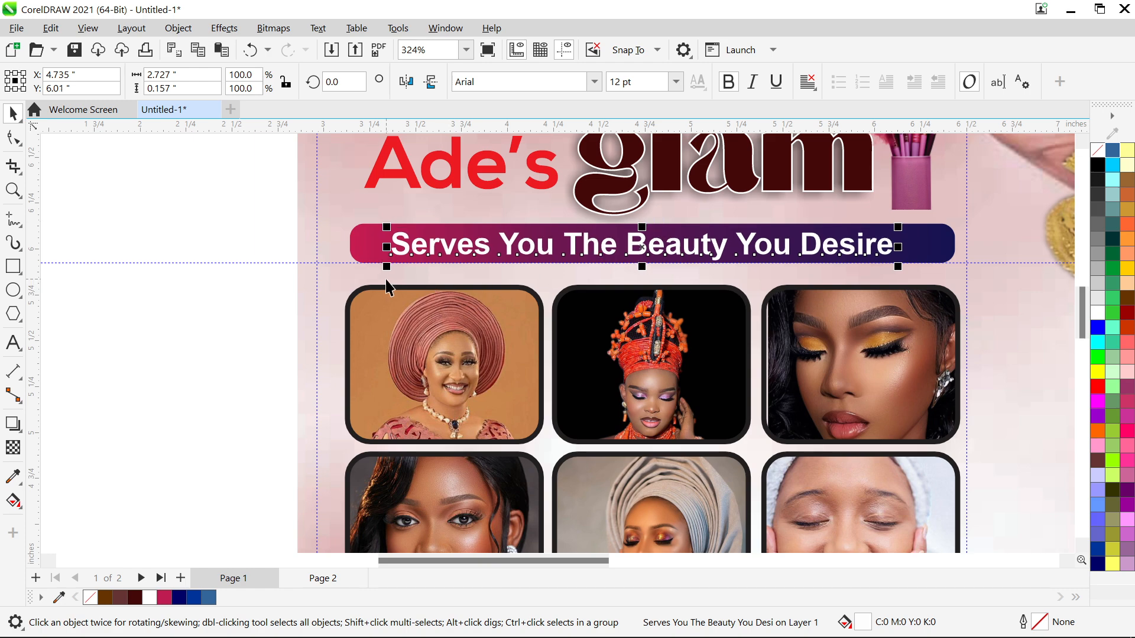
Centre the tagline text horizontally on the gradient bar
left_click(373, 255, "shift")
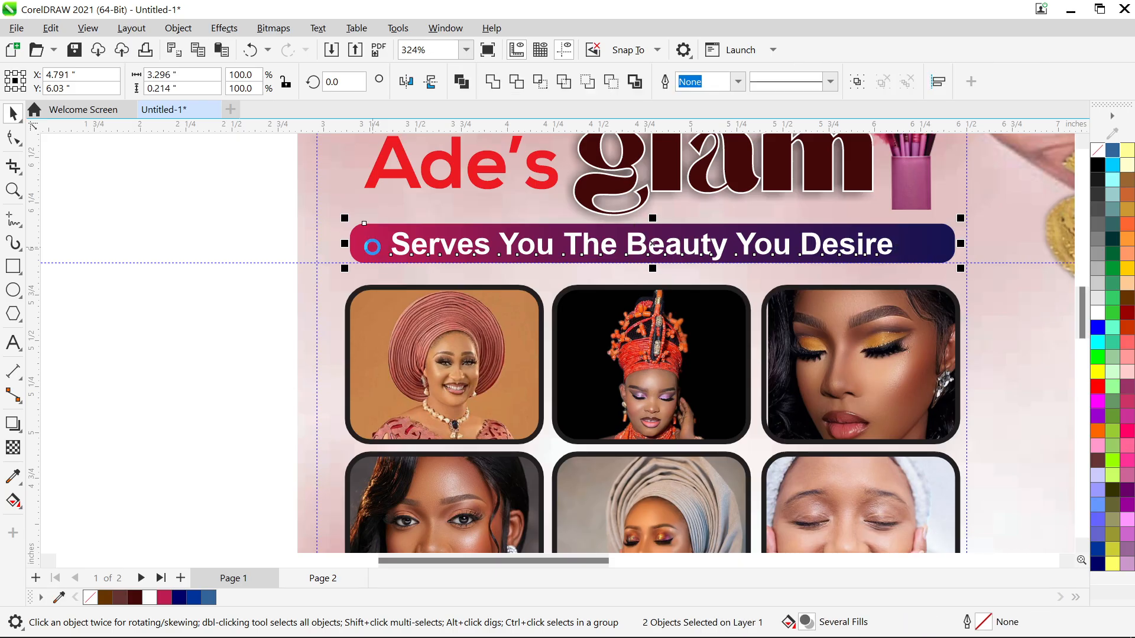
key("c")
left_click(201, 215)
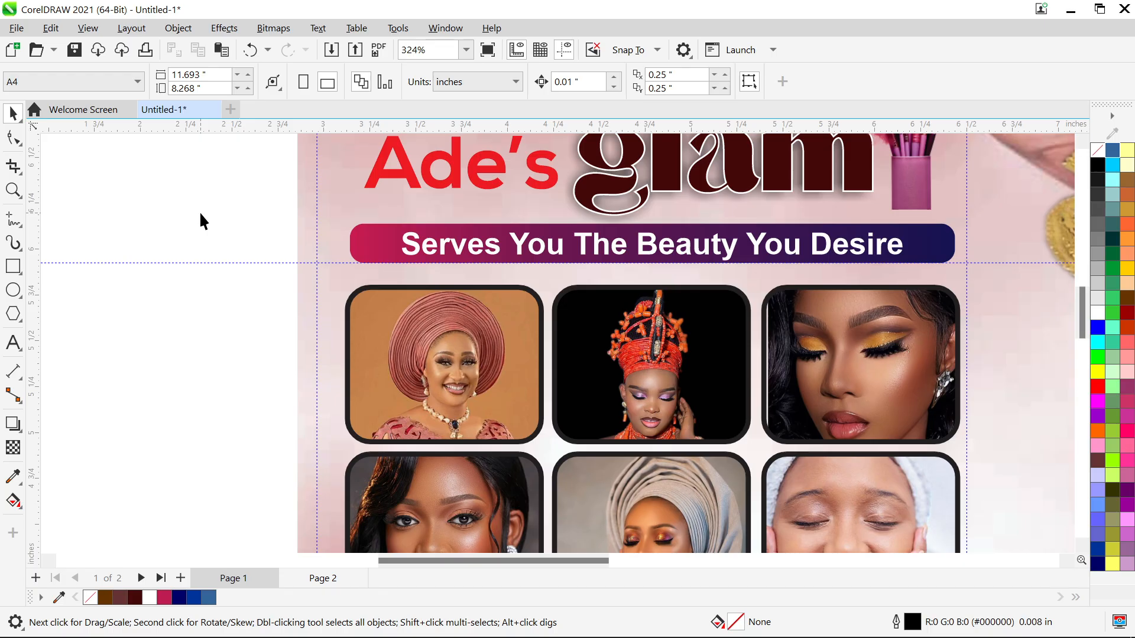
Ungroup the six framed photos and open the PowerClip contents of the first frame in the upper row
left_click(427, 344)
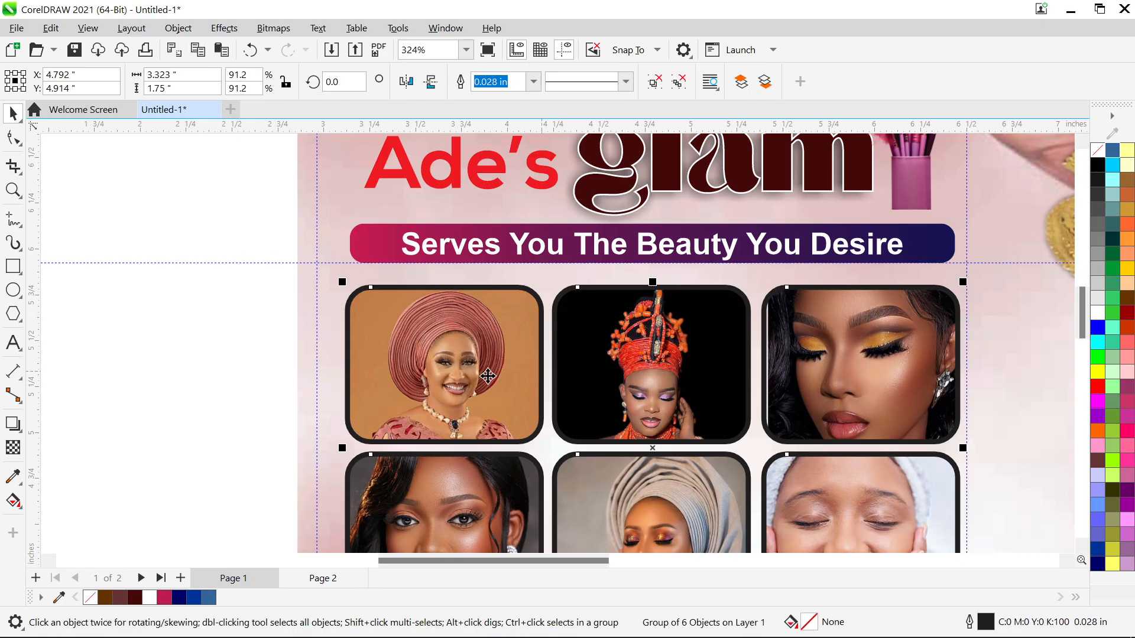
key("ctrl+u")
left_click(167, 413)
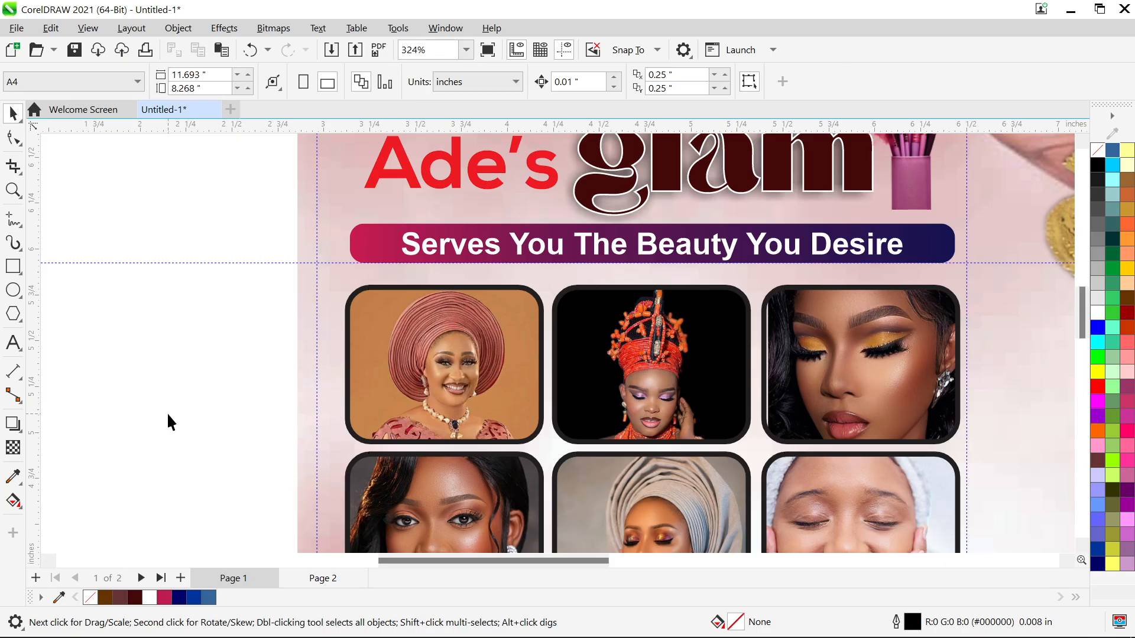
left_click(374, 370)
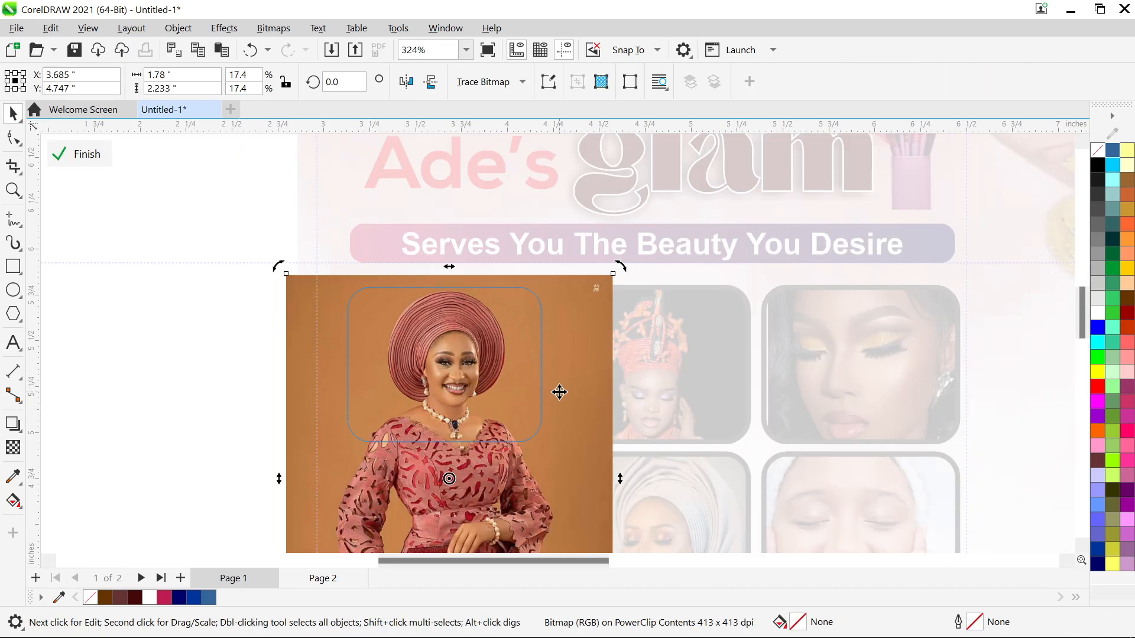
Try Auto Adjust on the portrait in the first frame, undo it, and finish editing the PowerClip
scroll(517, 330, "up", 1)
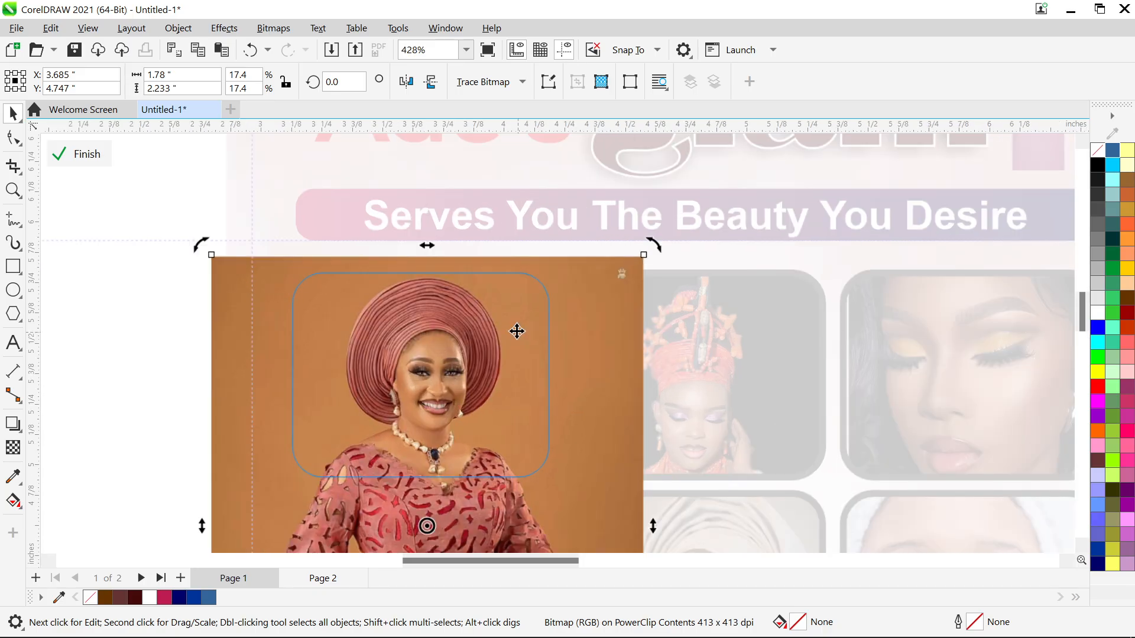
left_click(224, 28)
mouse_move(250, 92)
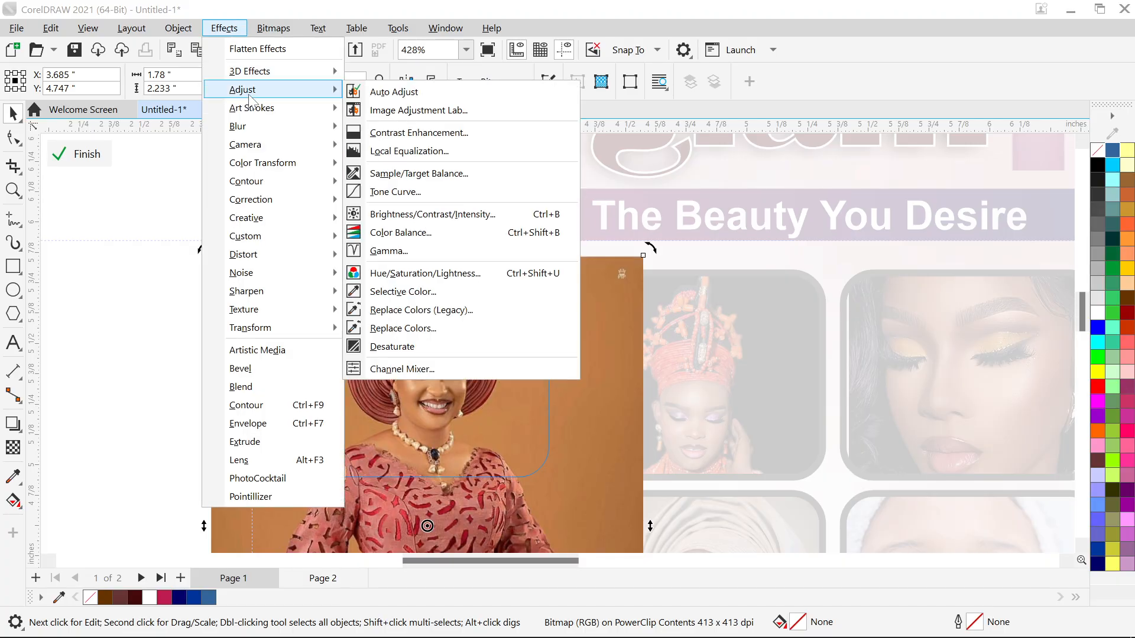
left_click(445, 94)
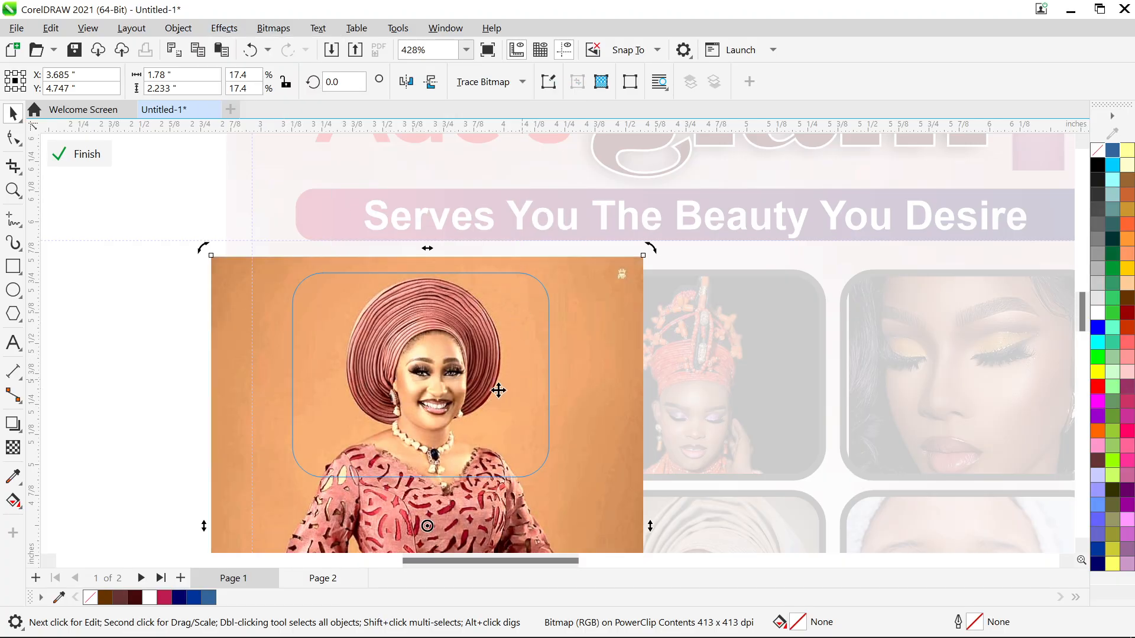
scroll(488, 396, "up", 5)
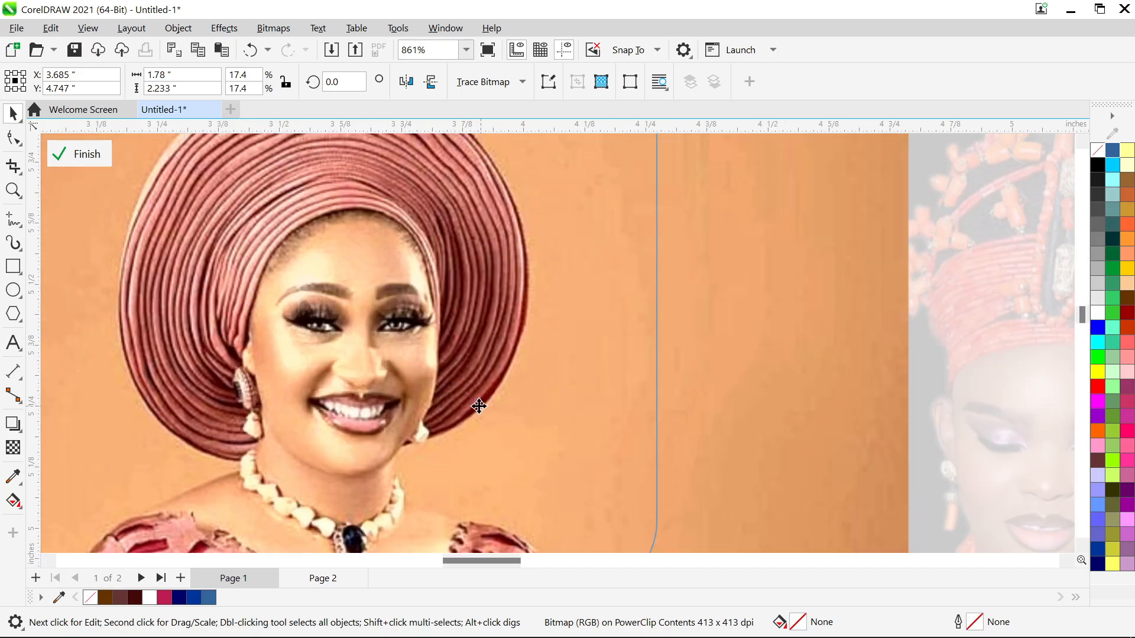
key("ctrl+z")
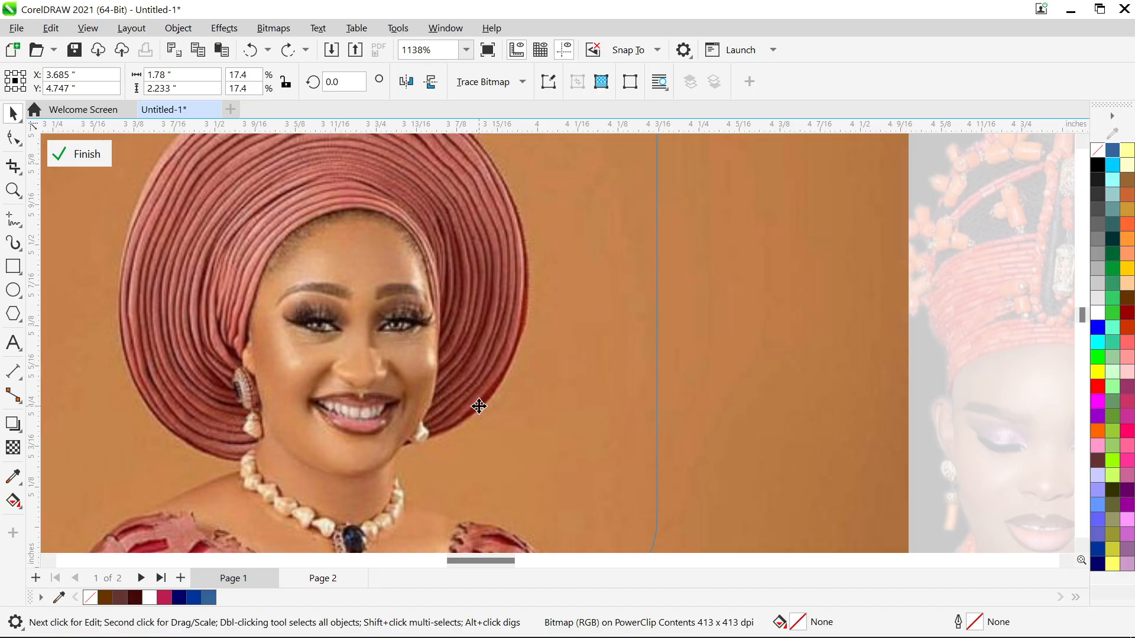
right_click(479, 406)
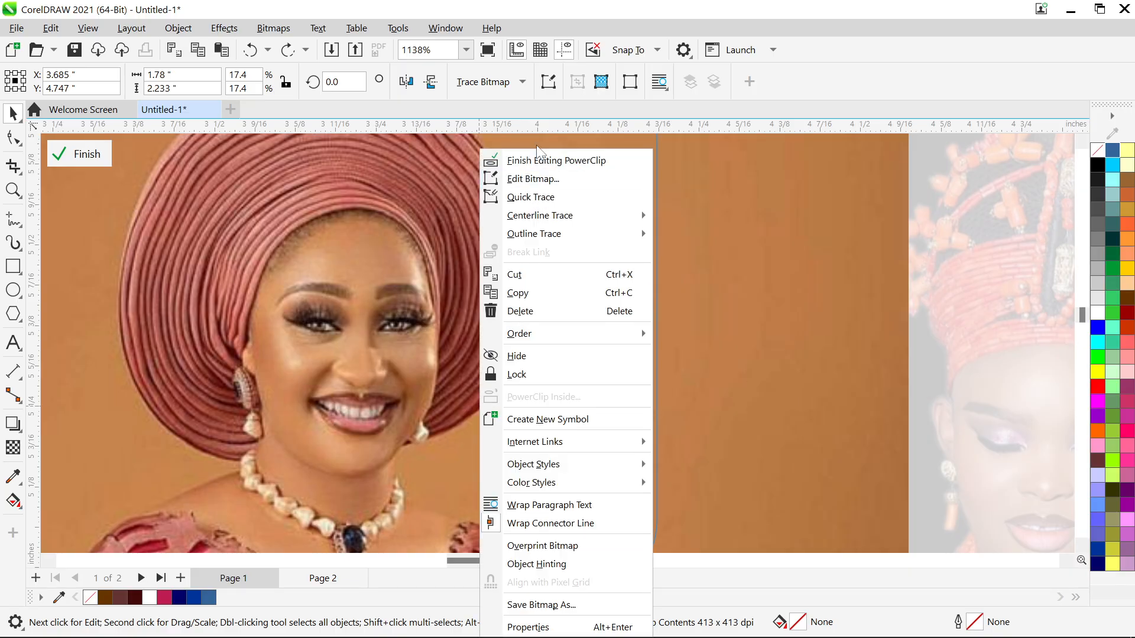
left_click(540, 161)
scroll(540, 157, "down", 5)
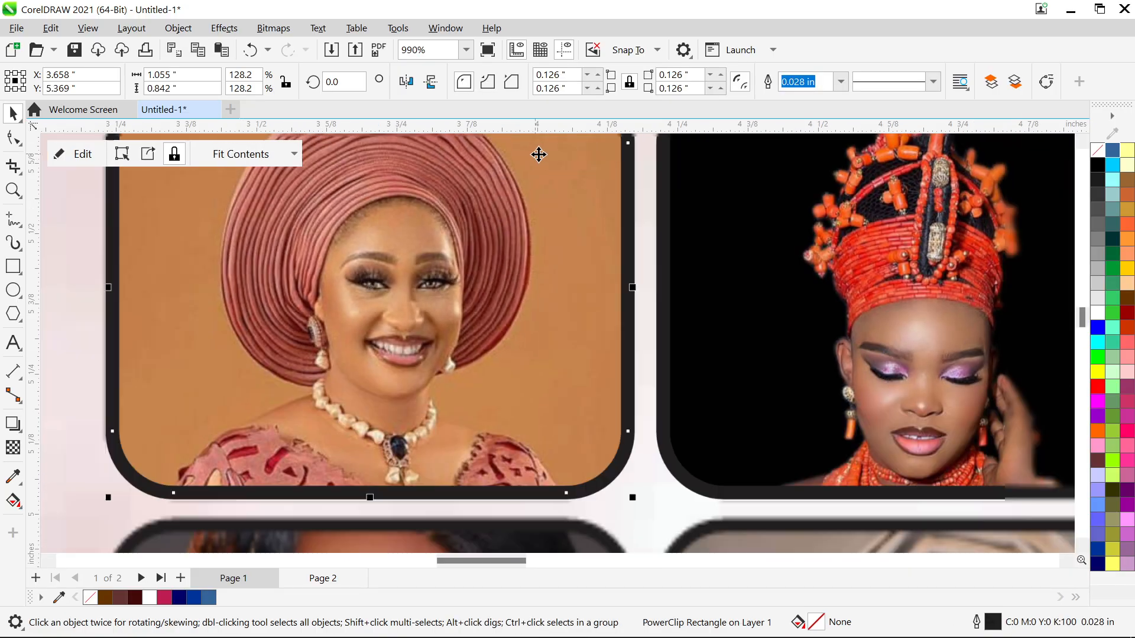
scroll(700, 277, "down", 2)
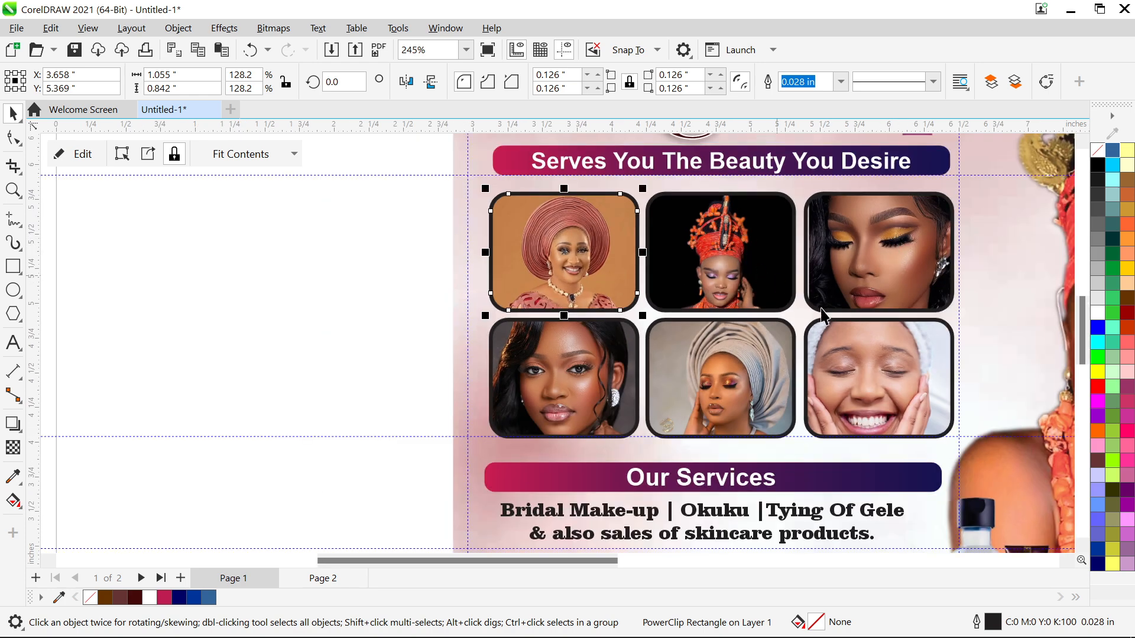
Select all six framed photos and group them again
left_click(738, 271, "shift")
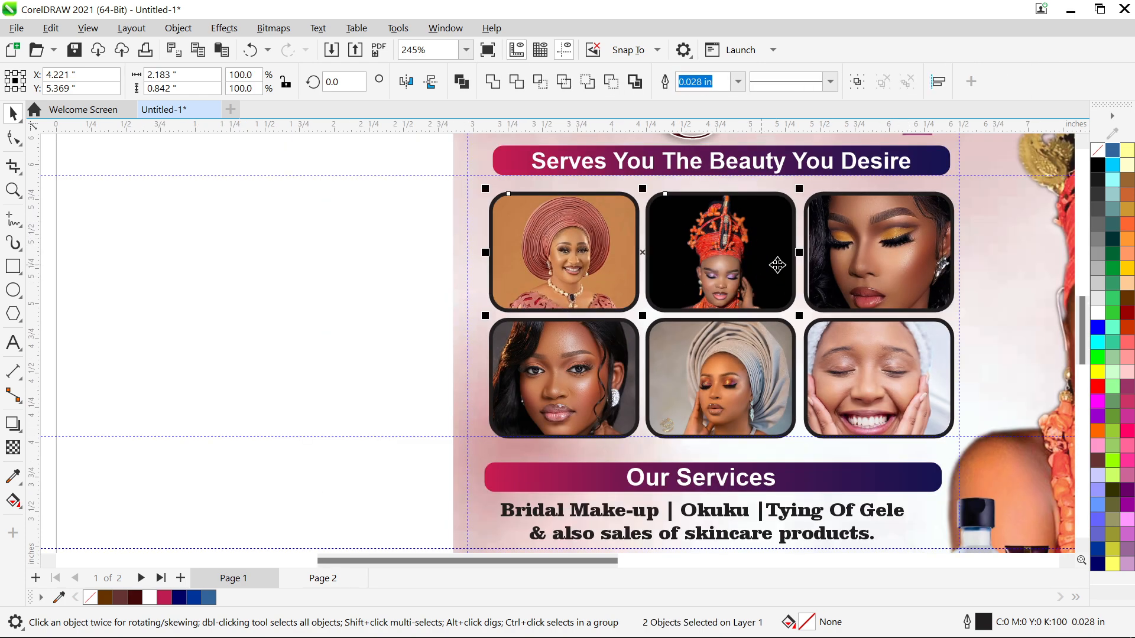
left_click(826, 254, "shift")
left_click(881, 408, "shift")
left_click(674, 393, "shift")
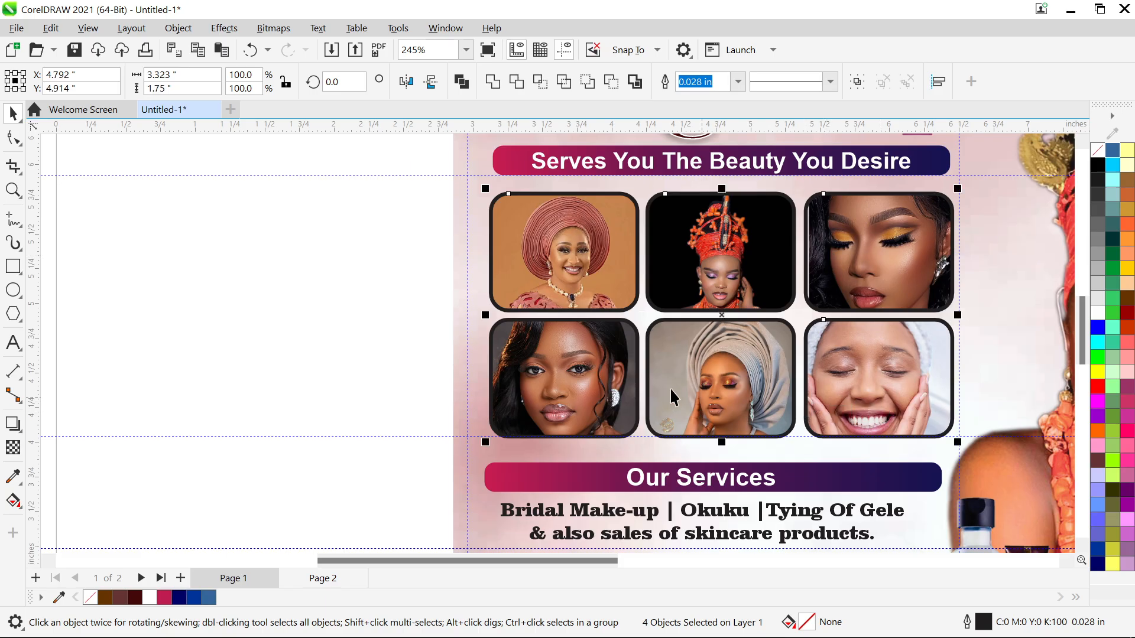
left_click(603, 393, "shift")
key("ctrl+g")
scroll(603, 393, "down", 3)
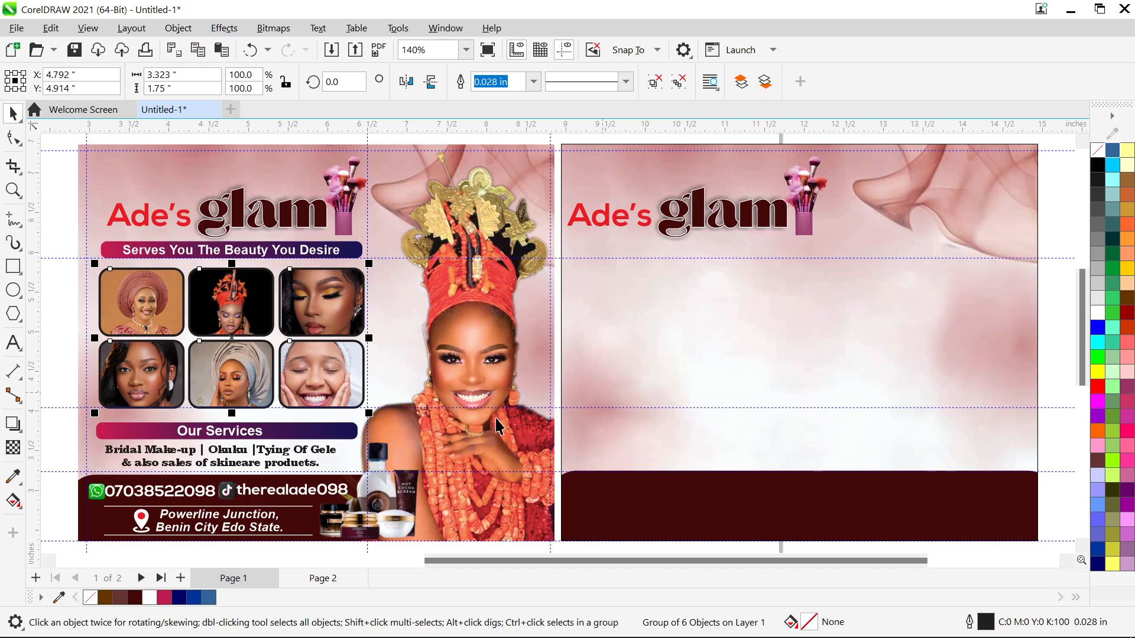
Copy the tagline bar, photo grid, services section and contact details from the original flyer to the matching place on the new flyer
left_click(233, 472)
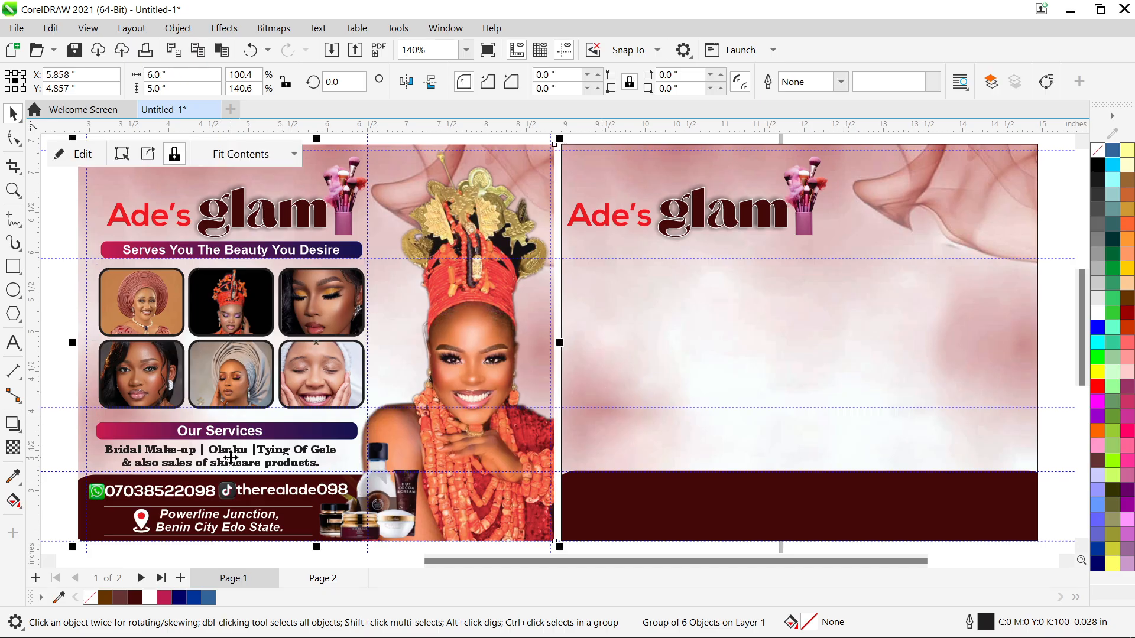
left_click(239, 507)
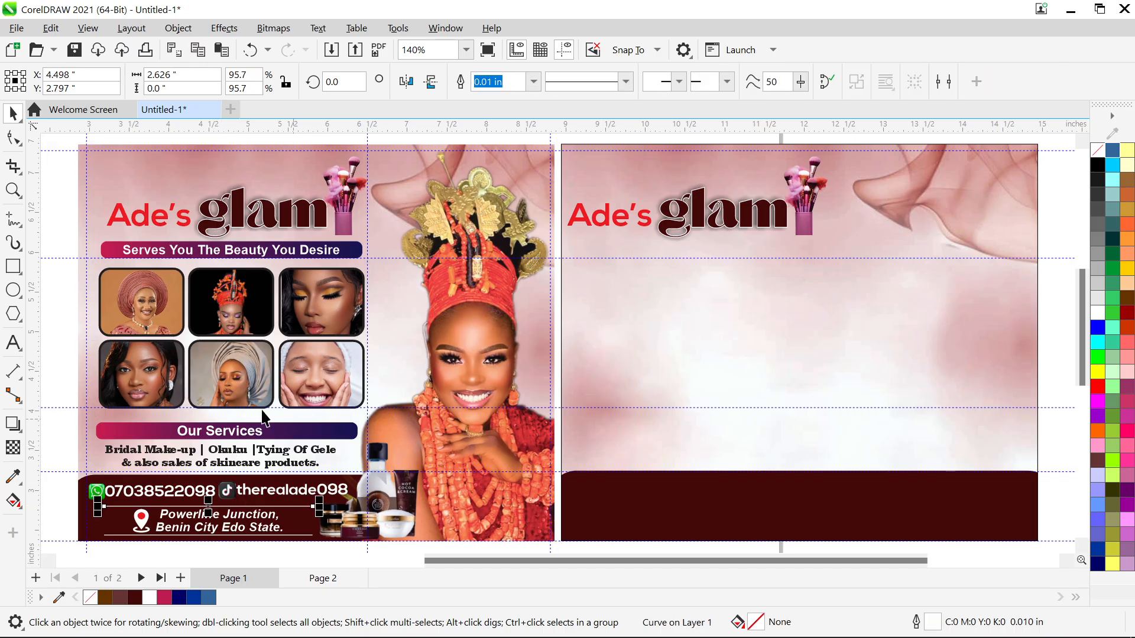
left_click(58, 234)
left_click_drag(140, 300, 385, 523)
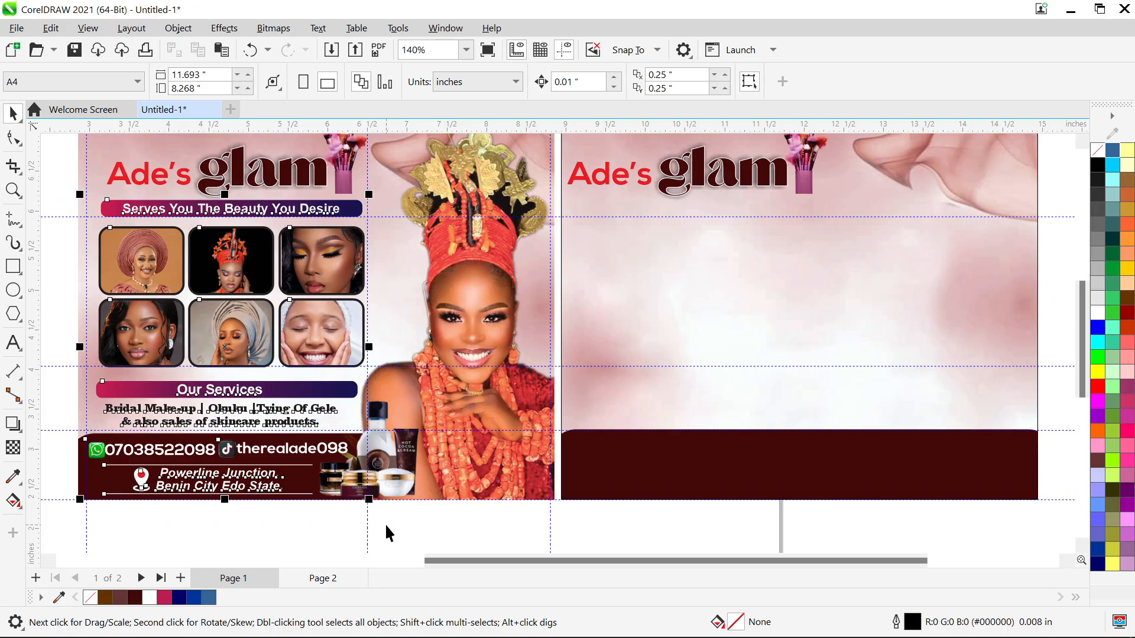
mouse_move(242, 395)
left_mouse_down()
mouse_move(274, 391)
mouse_move(331, 354)
mouse_move(678, 374)
mouse_move(672, 438)
mouse_move(721, 437)
left_mouse_up()
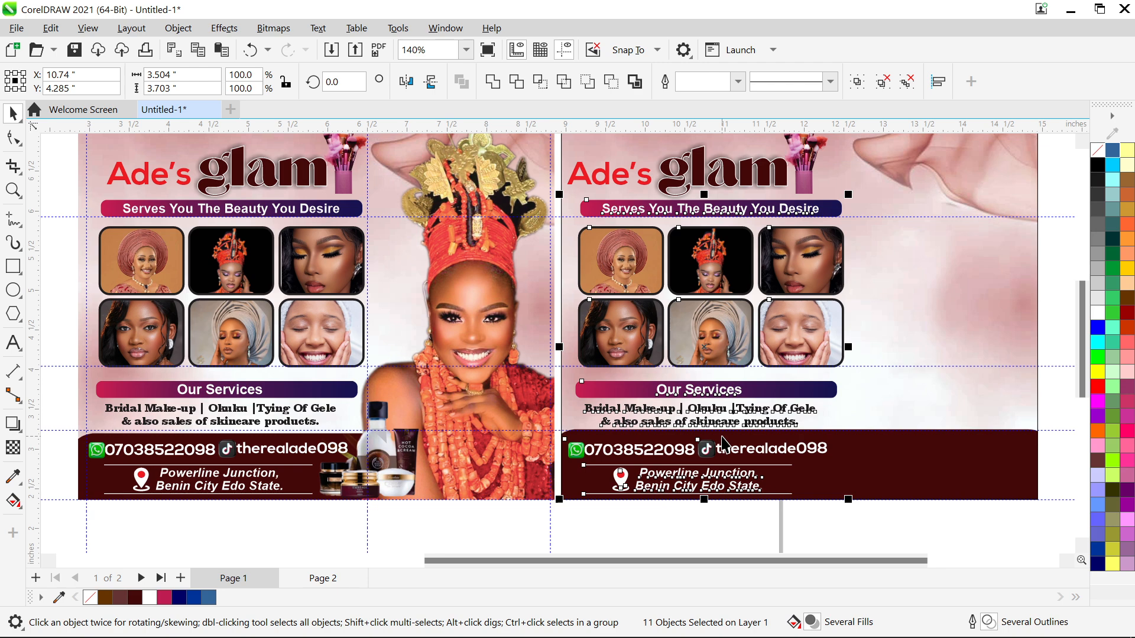
Nudge the Ade's glam logo group on the new flyer to the right until it lines up with the tagline bar
left_click(714, 175)
key("Right")
key("Right")
key("Right")
key("Right")
key("Right")
key("Right")
key("Right")
key("Right")
key("Right")
key("Right")
key("Right")
key("Right")
key("Right")
key("Right")
key("Right")
key("Right")
key("Right")
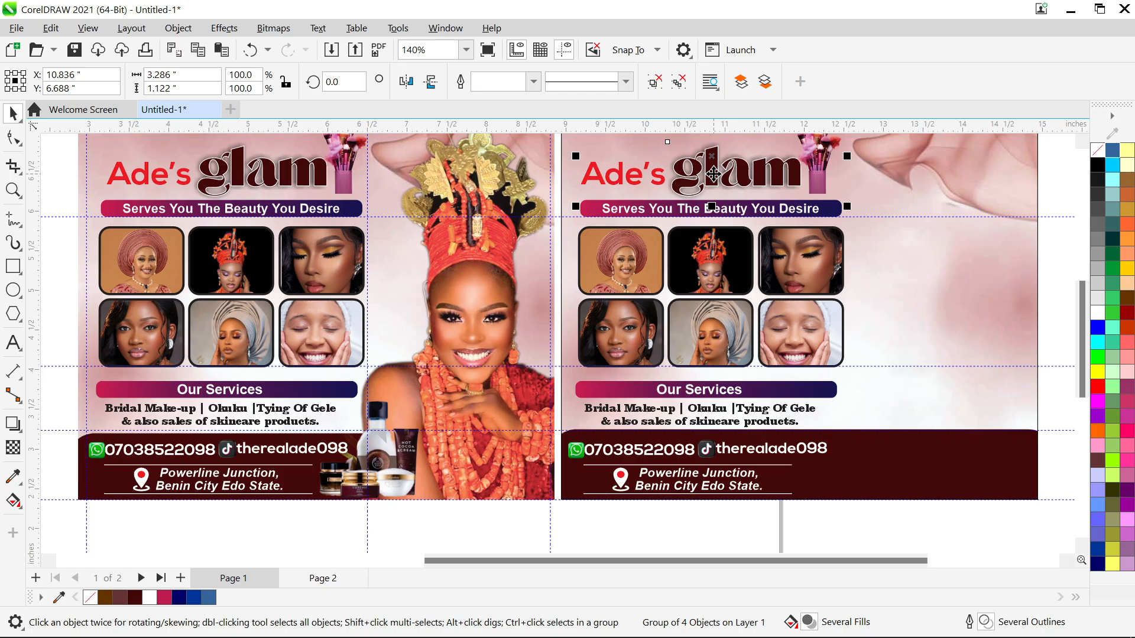
scroll(713, 175, "up", 1)
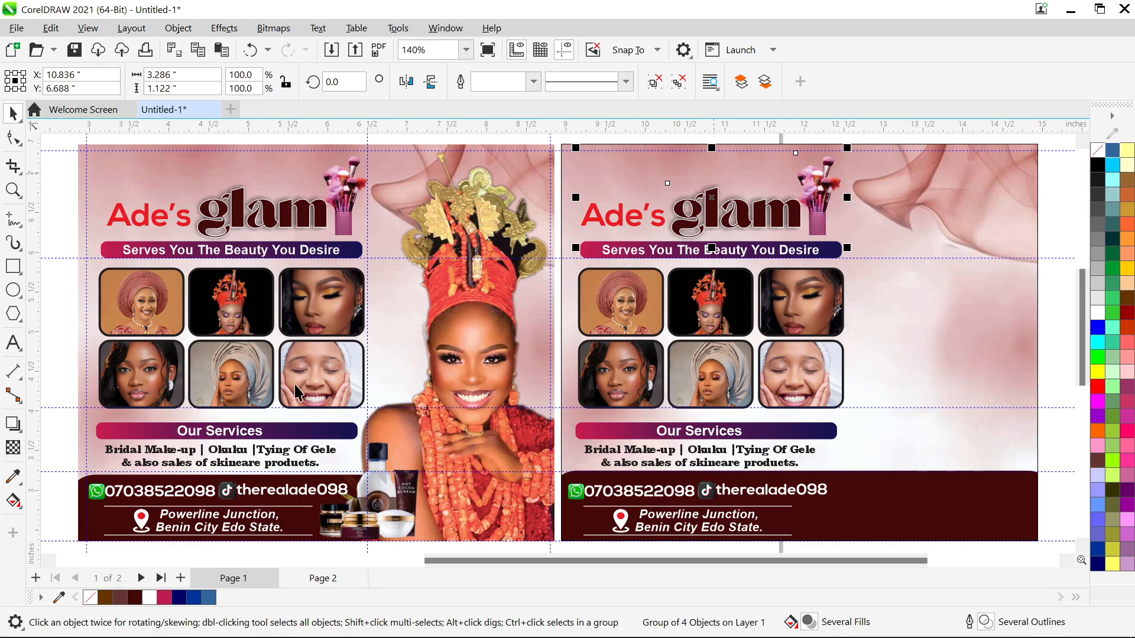
Open the original flyer's PowerClip contents and place a duplicate of the spare model image to its right, at X 17.34 inches
left_click(486, 355)
double_click(485, 355)
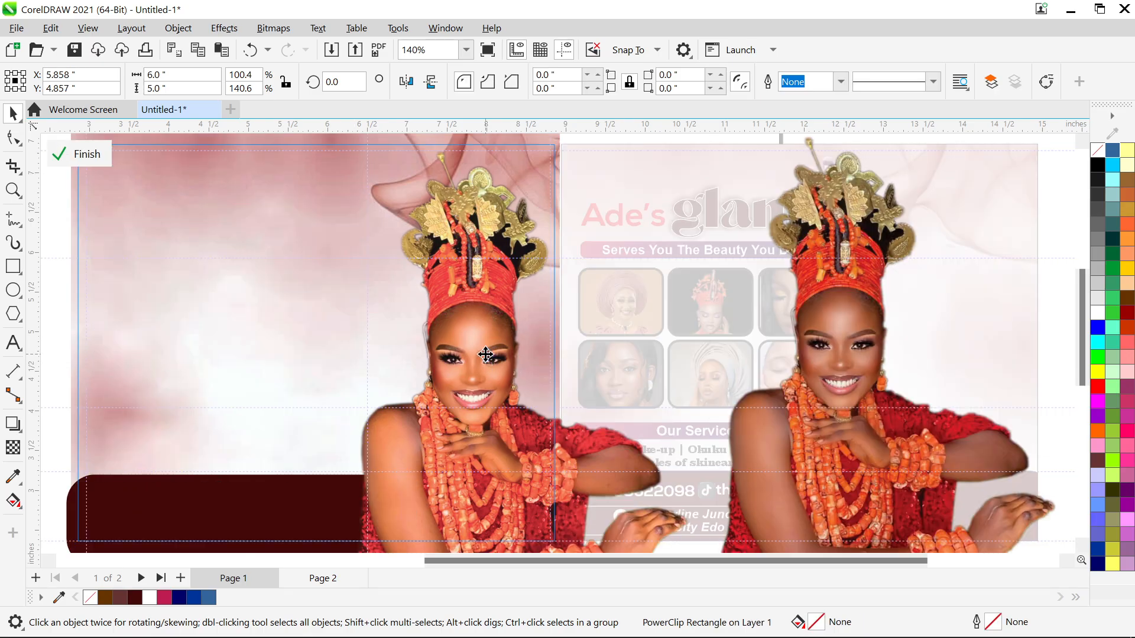
left_click(727, 291)
left_click(838, 365)
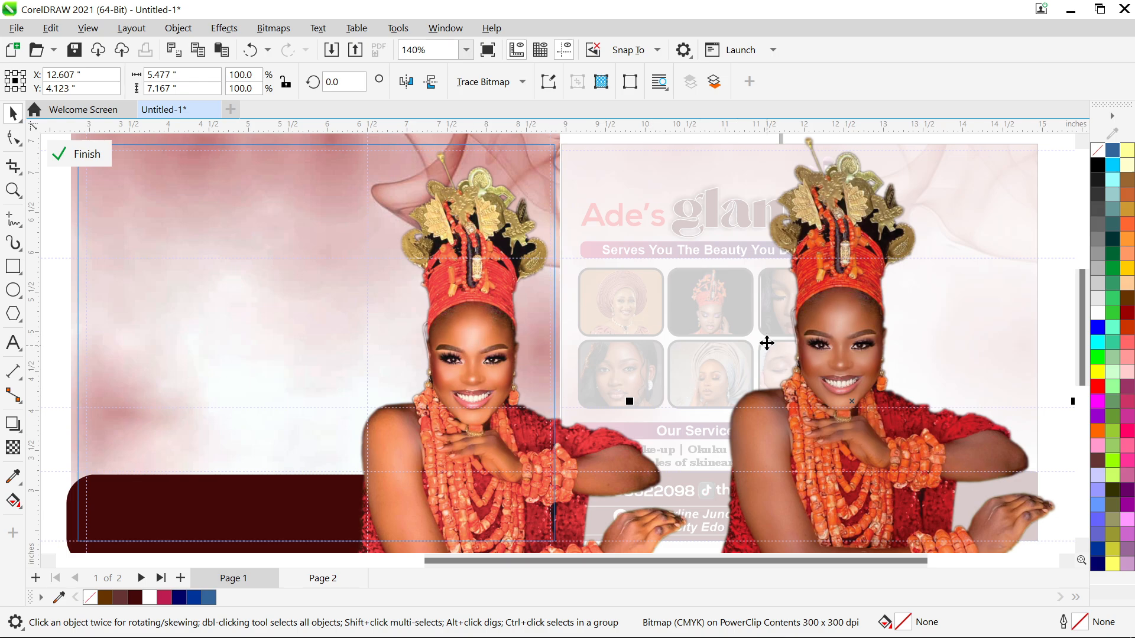
scroll(824, 318, "down", 4)
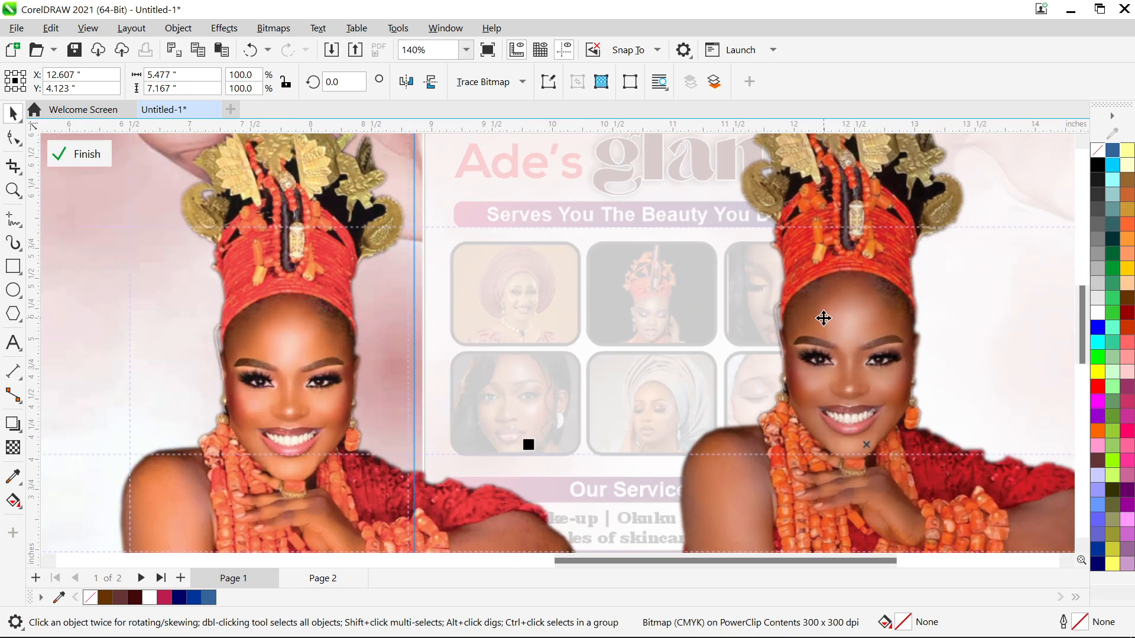
left_click_drag(851, 457, 1027, 484)
scroll(1011, 437, "up", 4)
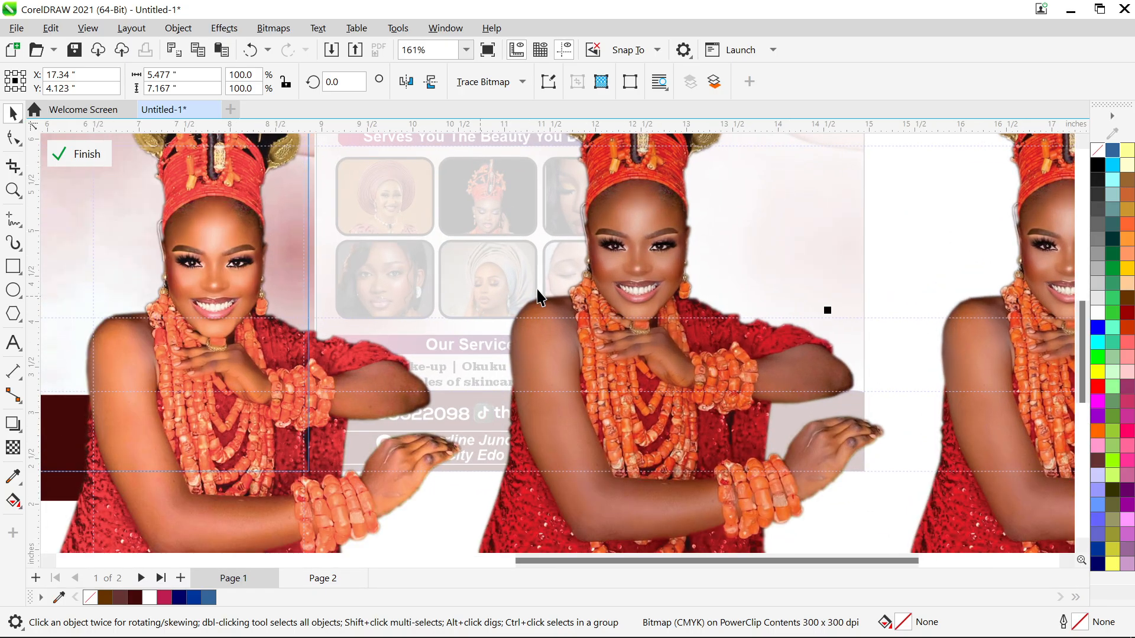
left_click_drag(573, 555, 667, 551)
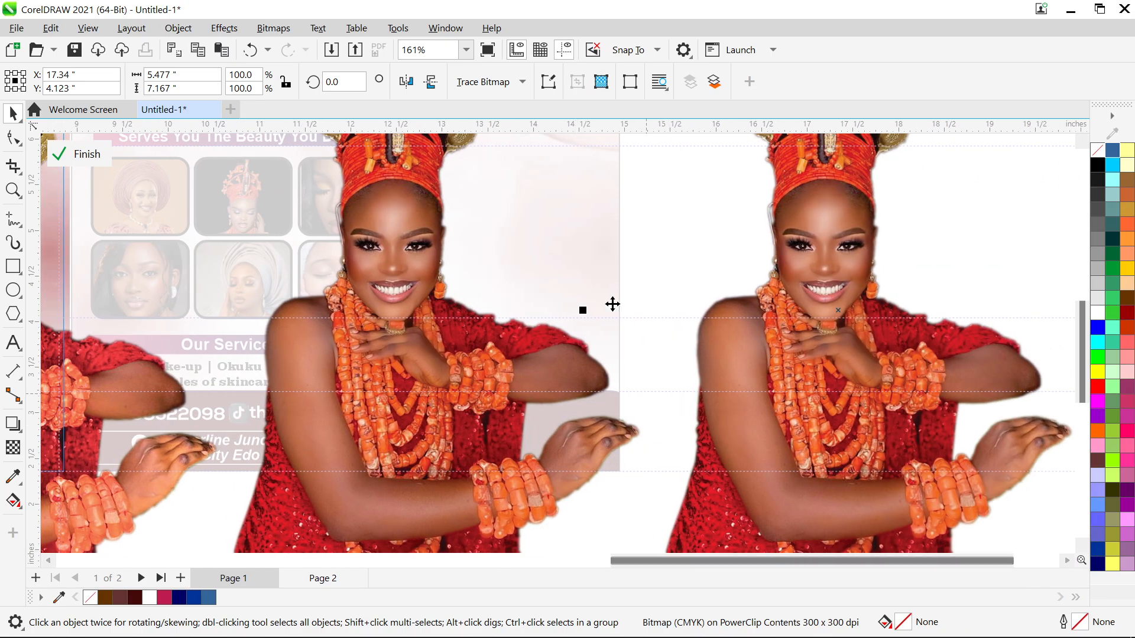
Nudge the duplicated model image up to Y 4.143 inches
scroll(595, 215, "up", 3)
scroll(646, 198, "up", 1)
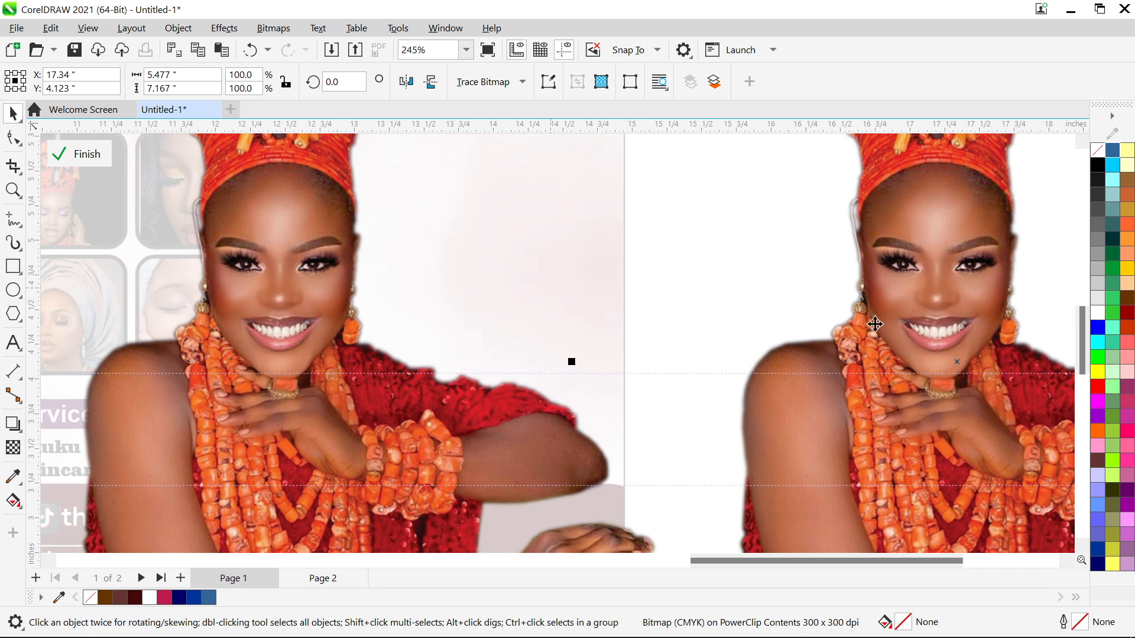
key("Up")
key("Up")
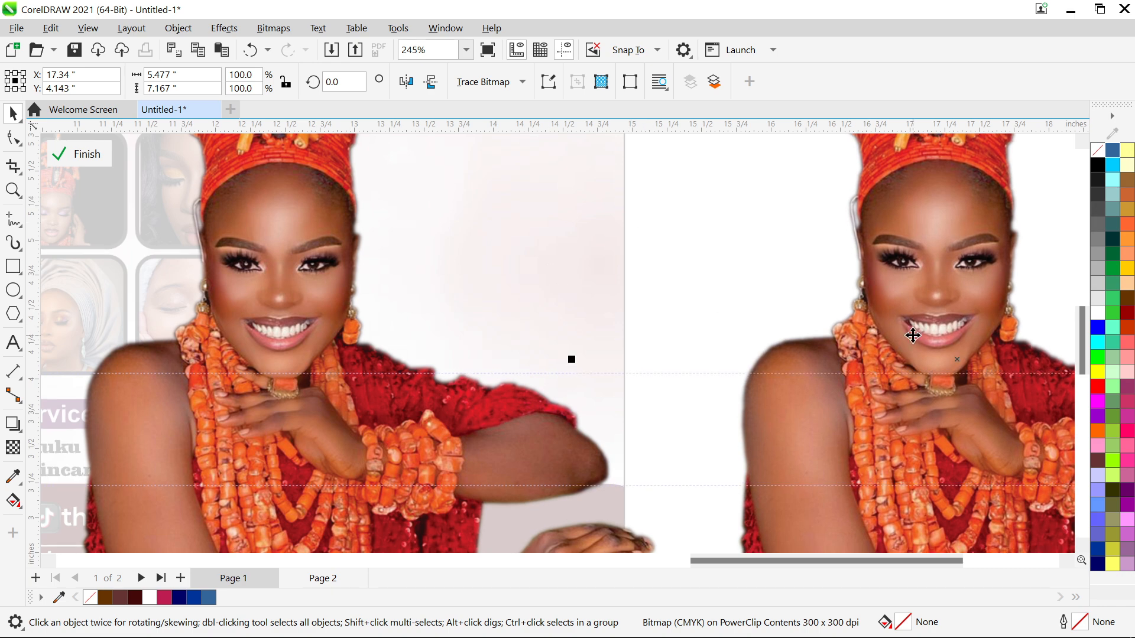
Apply Auto Adjust to the model image that overlaps the faded original flyer
left_click(380, 428)
left_click(379, 427)
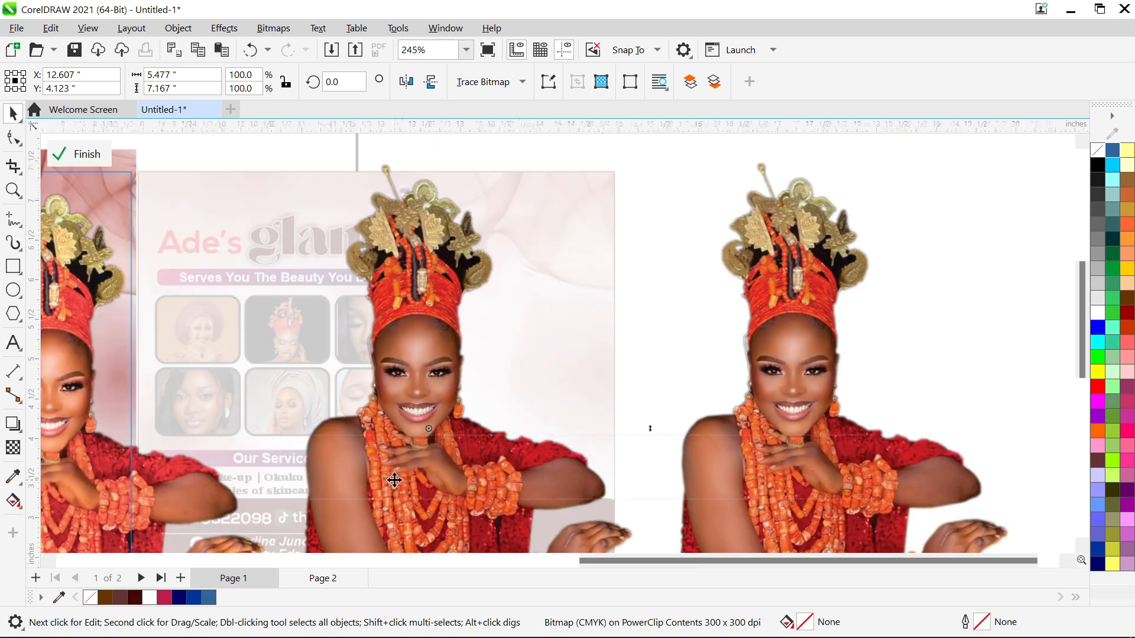
key("F3")
left_click(405, 455)
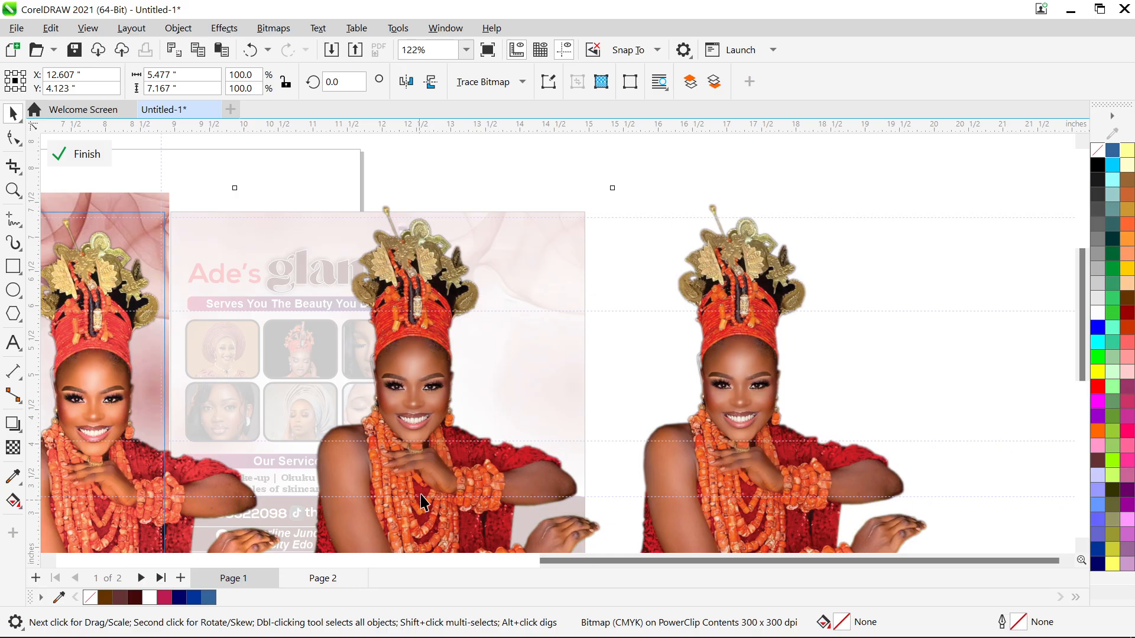
scroll(459, 454, "up", 2)
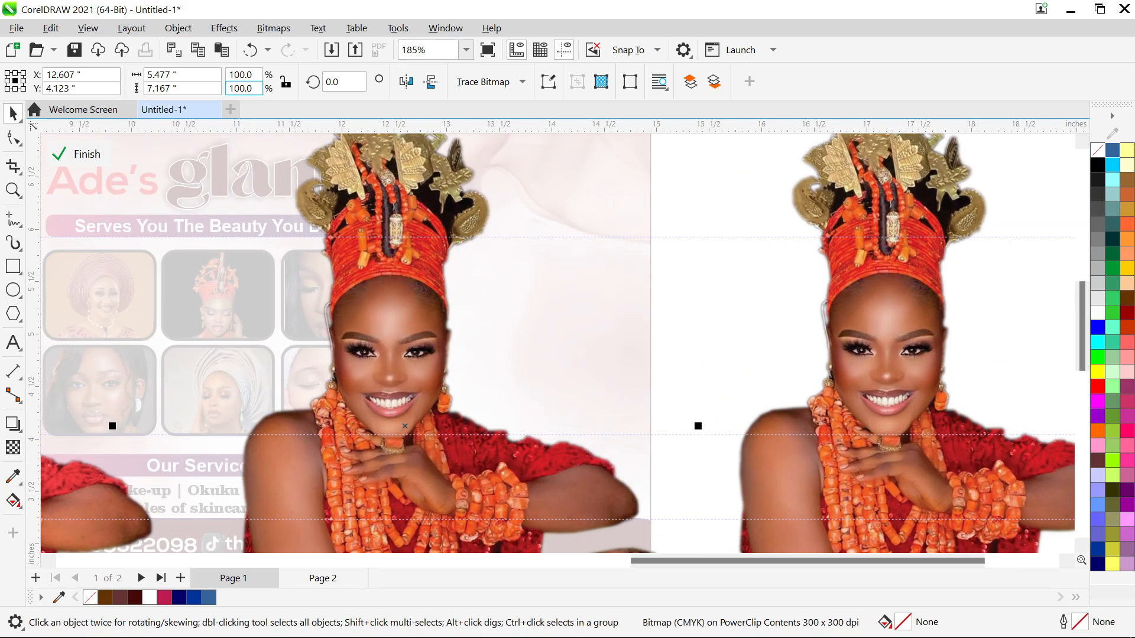
left_click(227, 30)
mouse_move(293, 89)
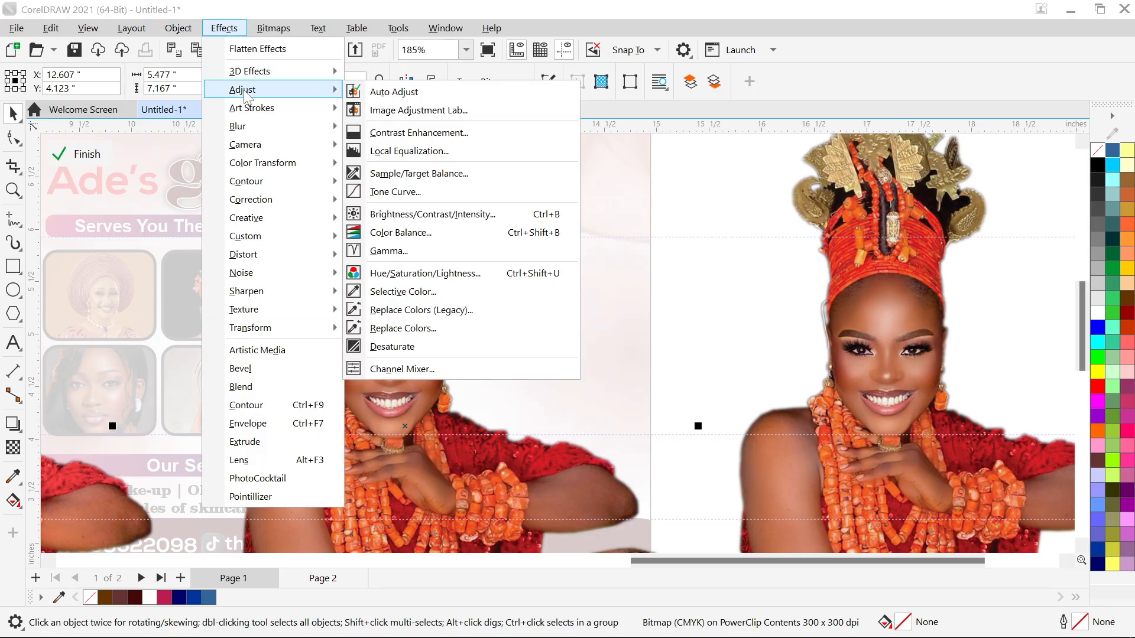
left_click(381, 92)
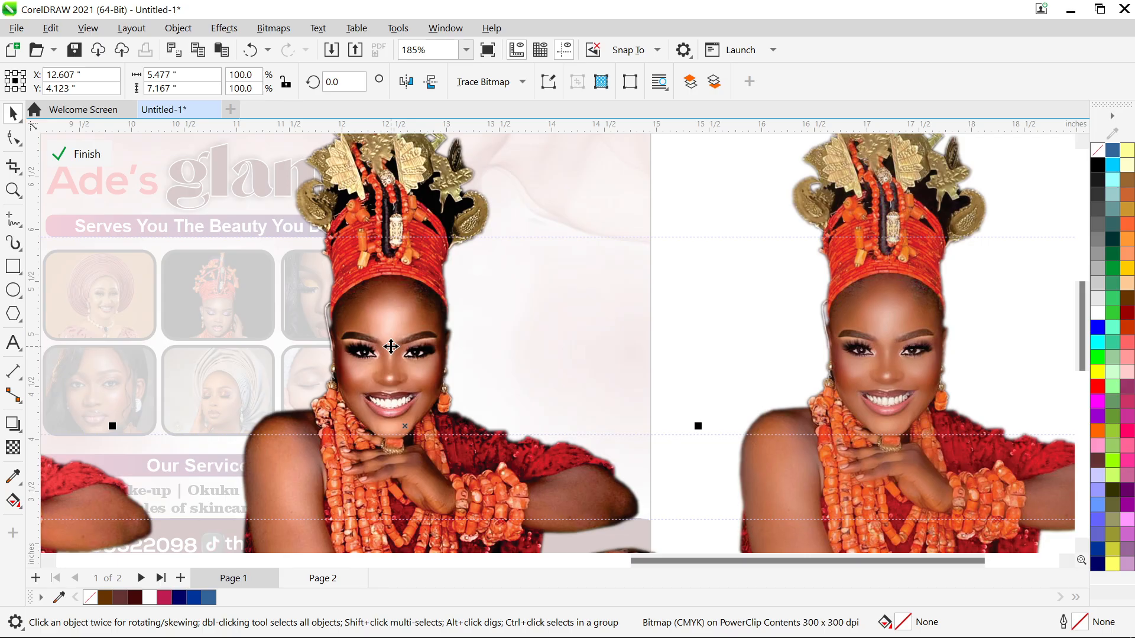
Examine the auto-adjusted model's face and headdress up close and against the unadjusted duplicate beside it
scroll(391, 347, "up", 3)
scroll(390, 347, "down", 4)
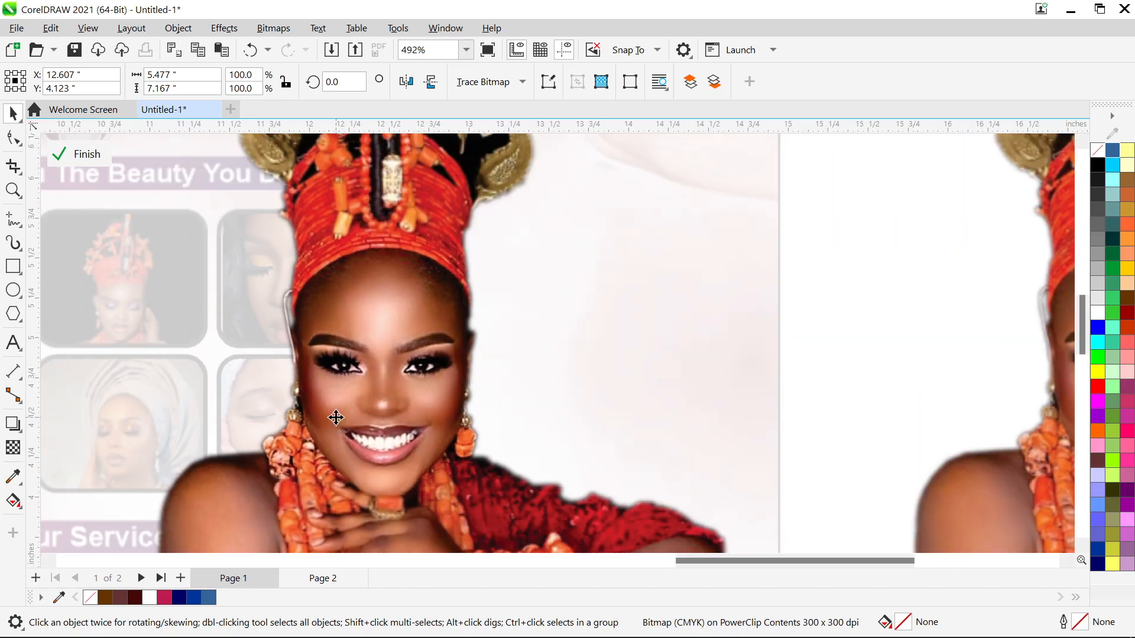
scroll(154, 445, "down", 2)
scroll(80, 476, "up", 2)
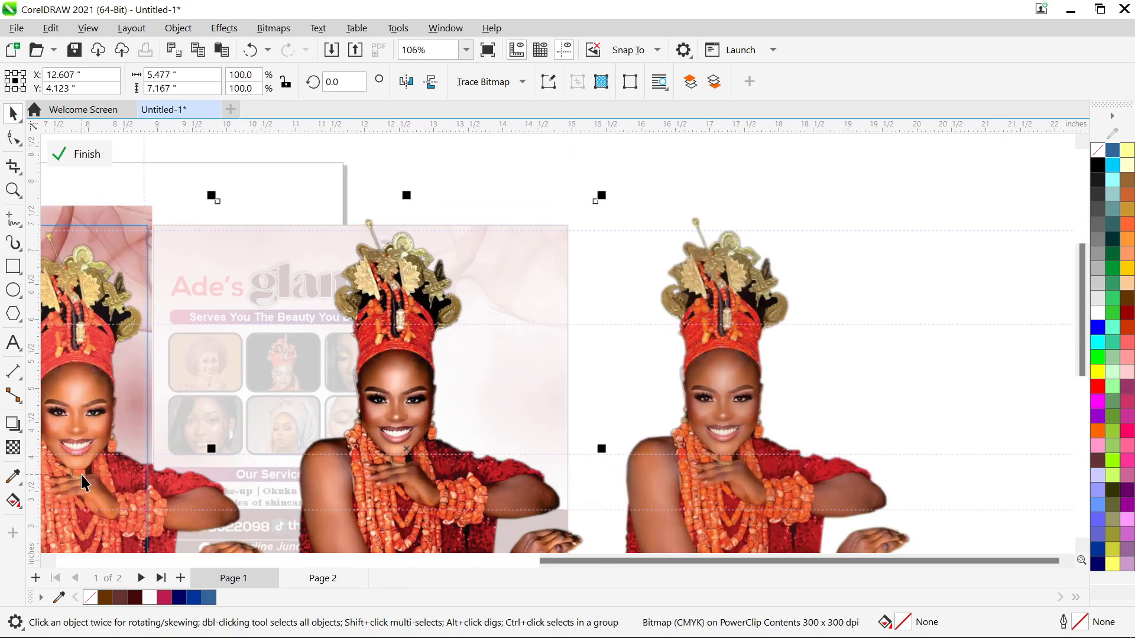
scroll(80, 476, "up", 1)
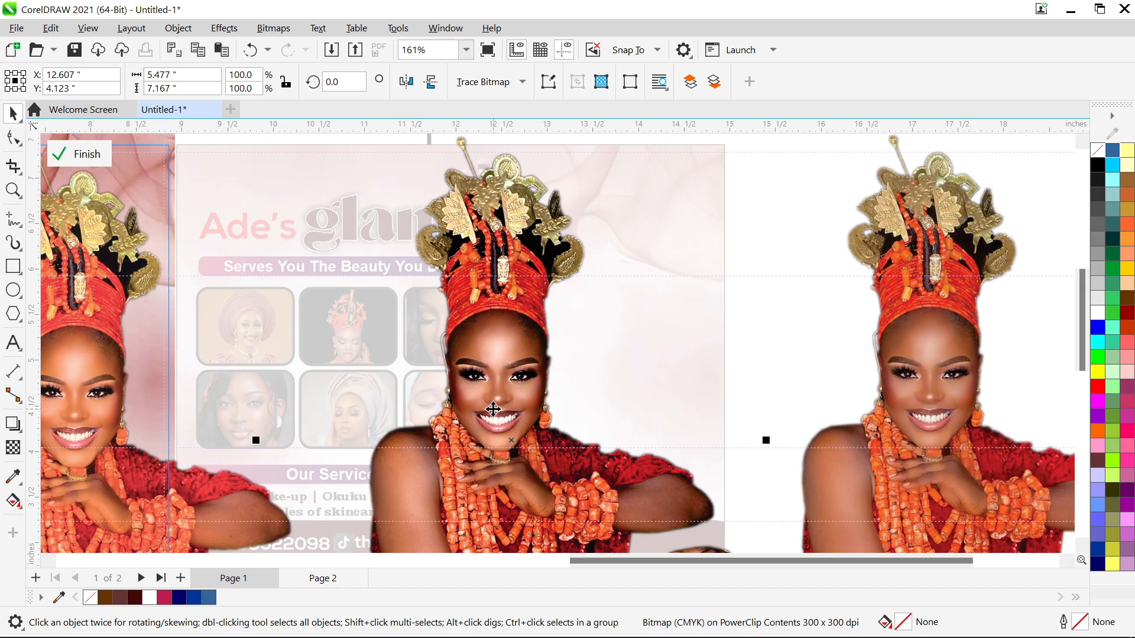
scroll(492, 409, "up", 3)
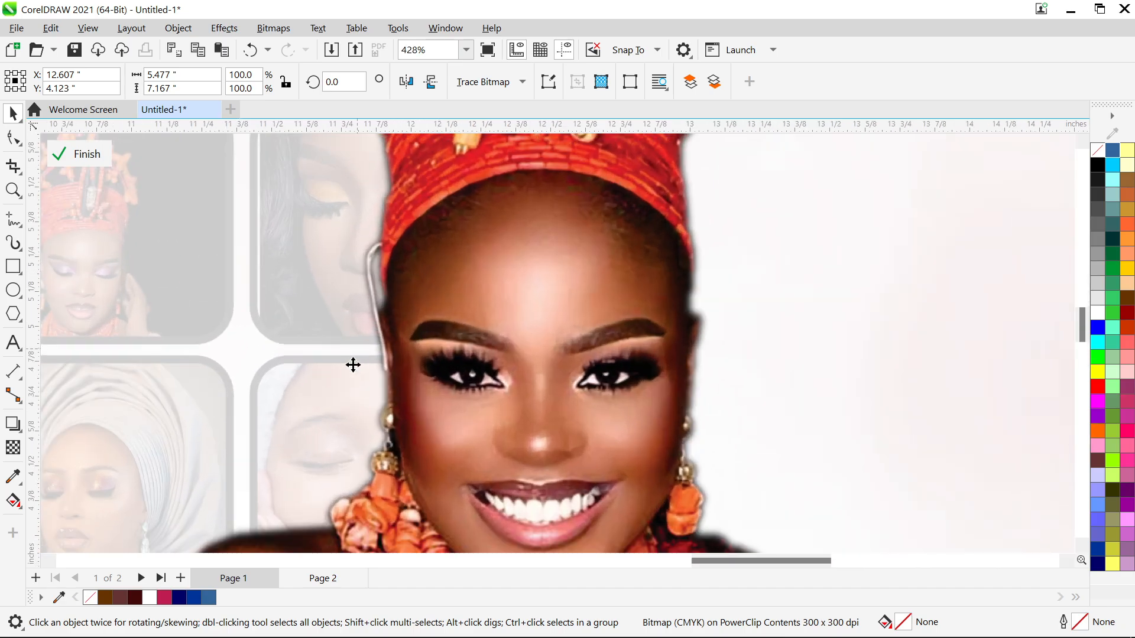
scroll(623, 525, "down", 1)
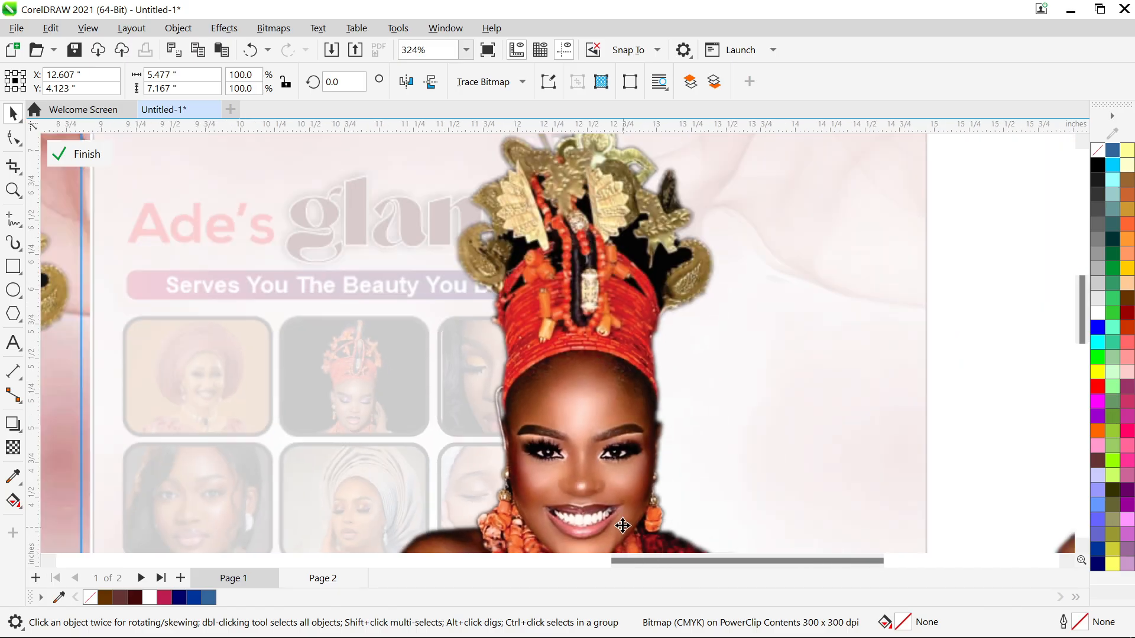
scroll(623, 525, "down", 2)
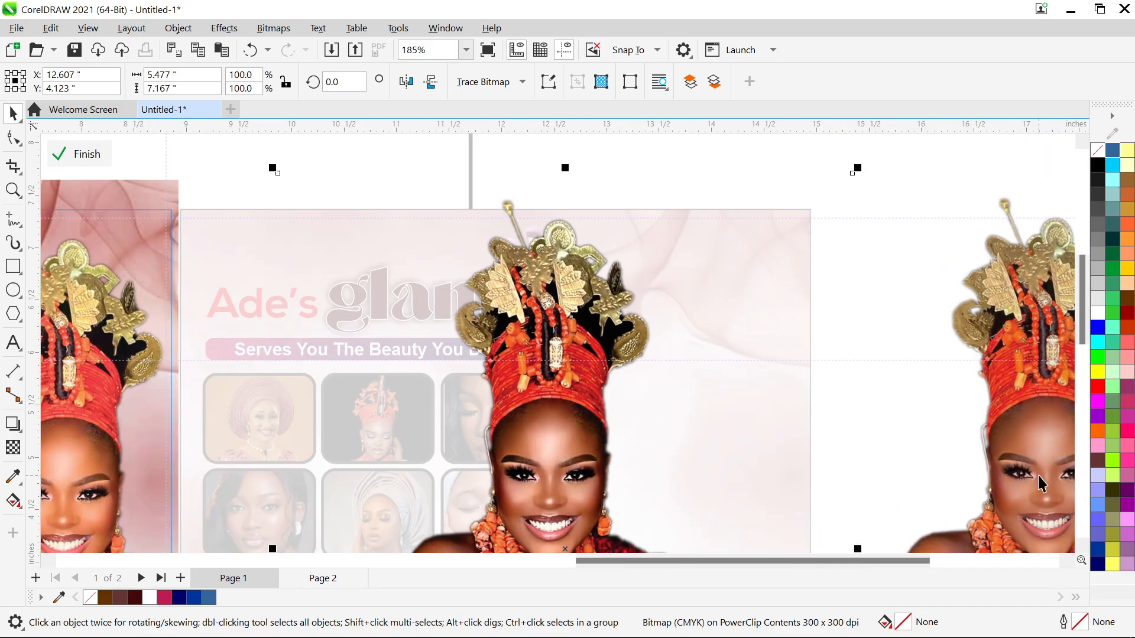
Undo the auto adjustment on the flyer's model image and compare the image with its duplicate
left_click(1038, 476)
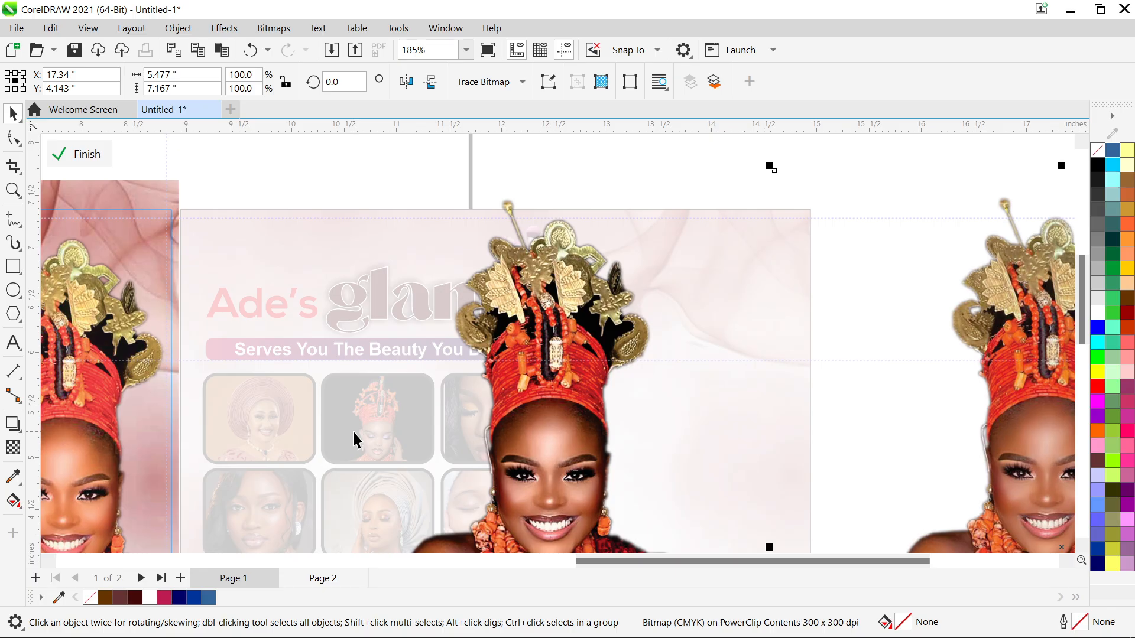
key("ctrl+z")
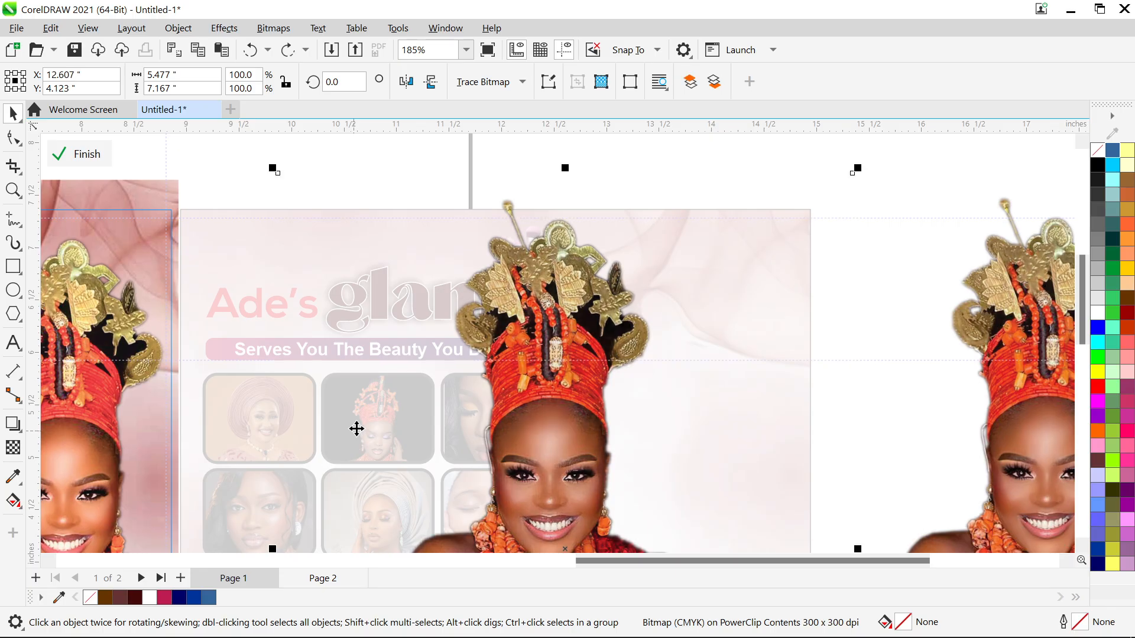
scroll(354, 431, "down", 2)
scroll(665, 379, "up", 1)
scroll(803, 456, "up", 2)
scroll(803, 455, "down", 2)
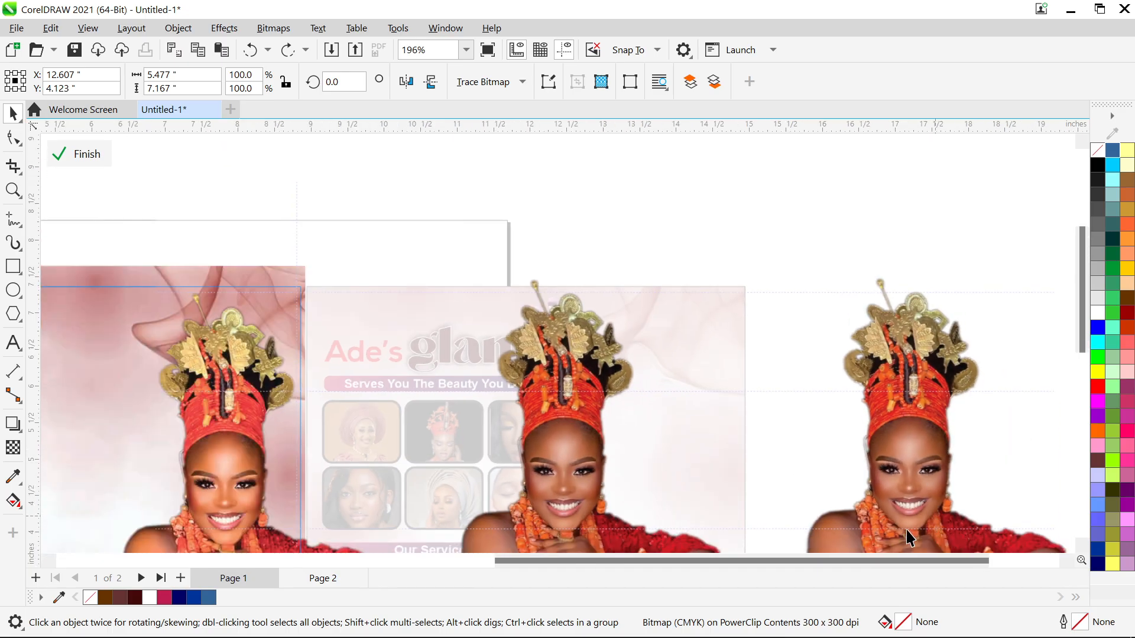
scroll(828, 529, "up", 2)
scroll(828, 529, "up", 2)
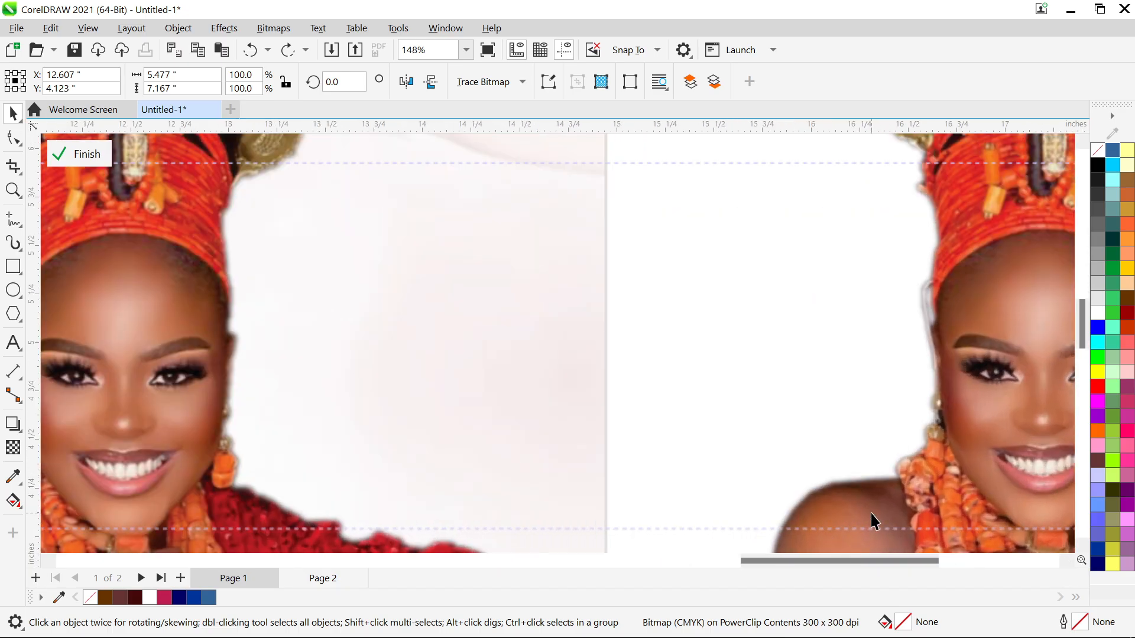
scroll(905, 486, "down", 2)
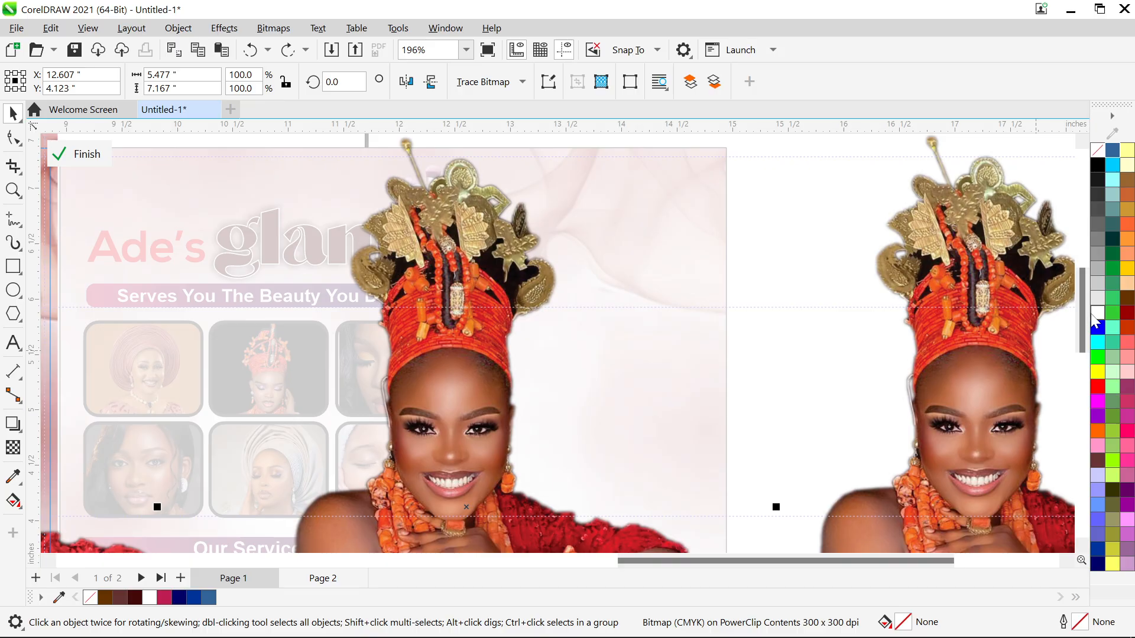
Open the Image Adjustment Lab for the model image on the original flyer
left_click_drag(1084, 315, 1086, 325)
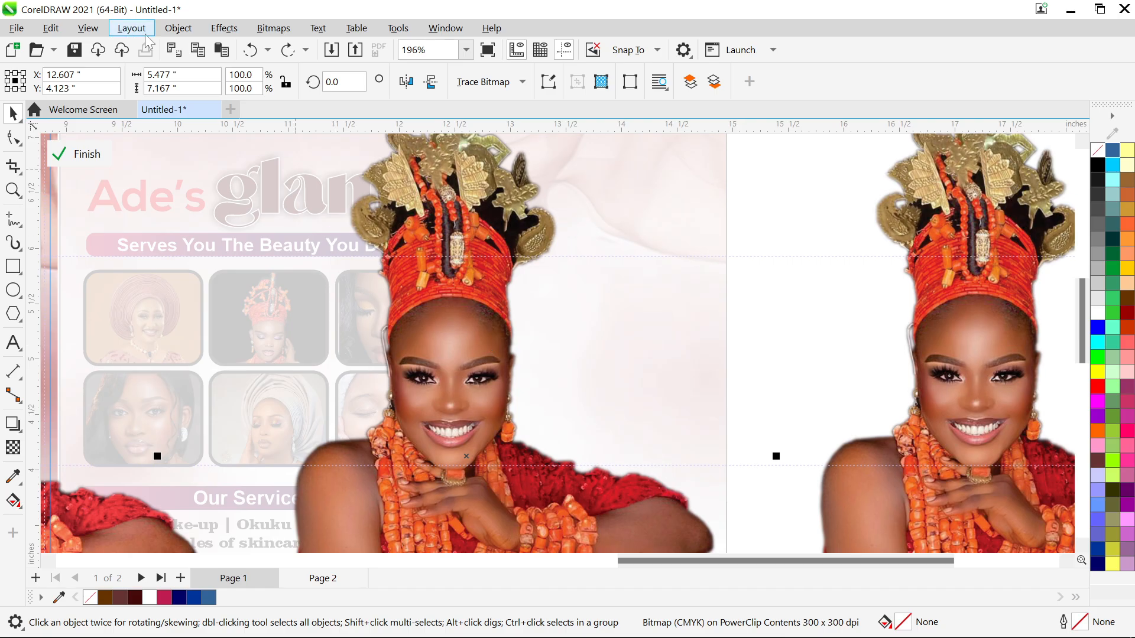
left_click(218, 28)
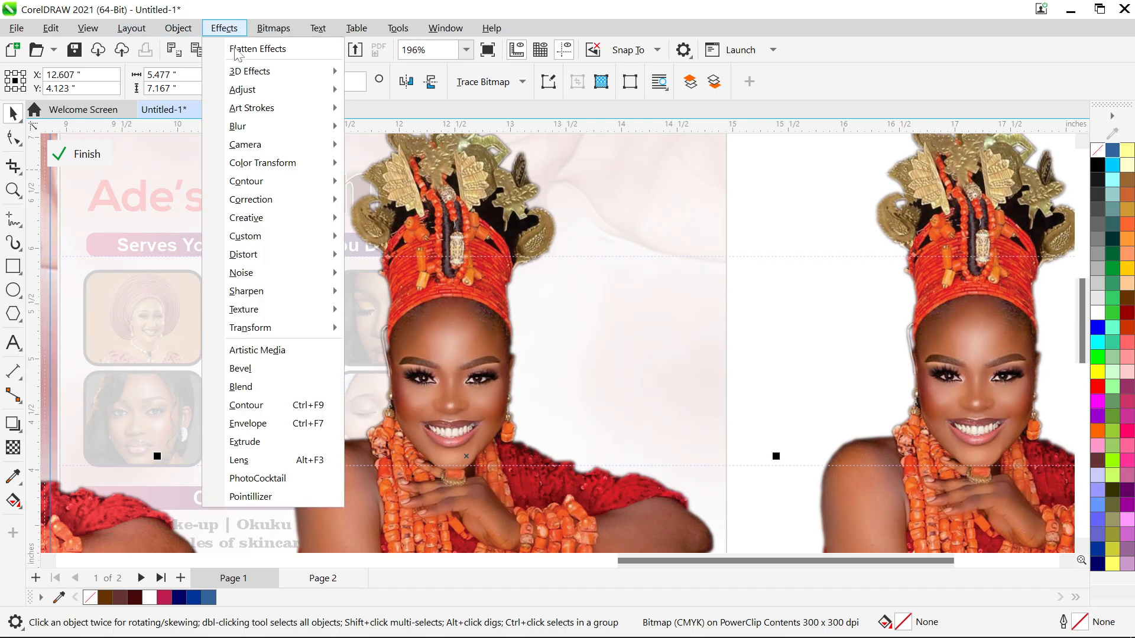
mouse_move(242, 100)
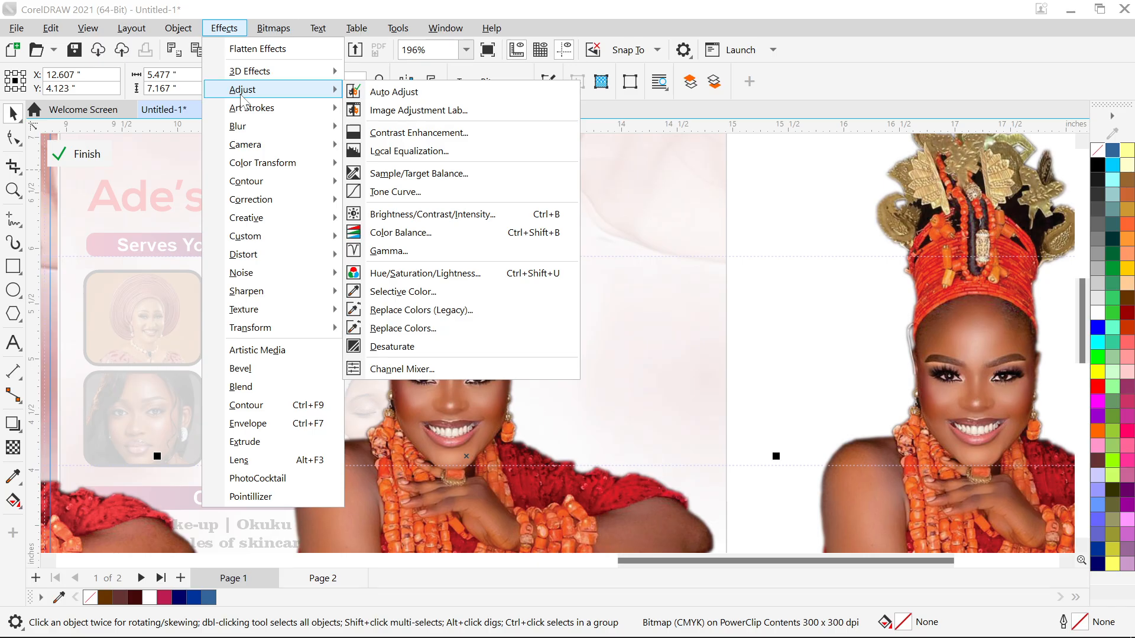
left_click(397, 112)
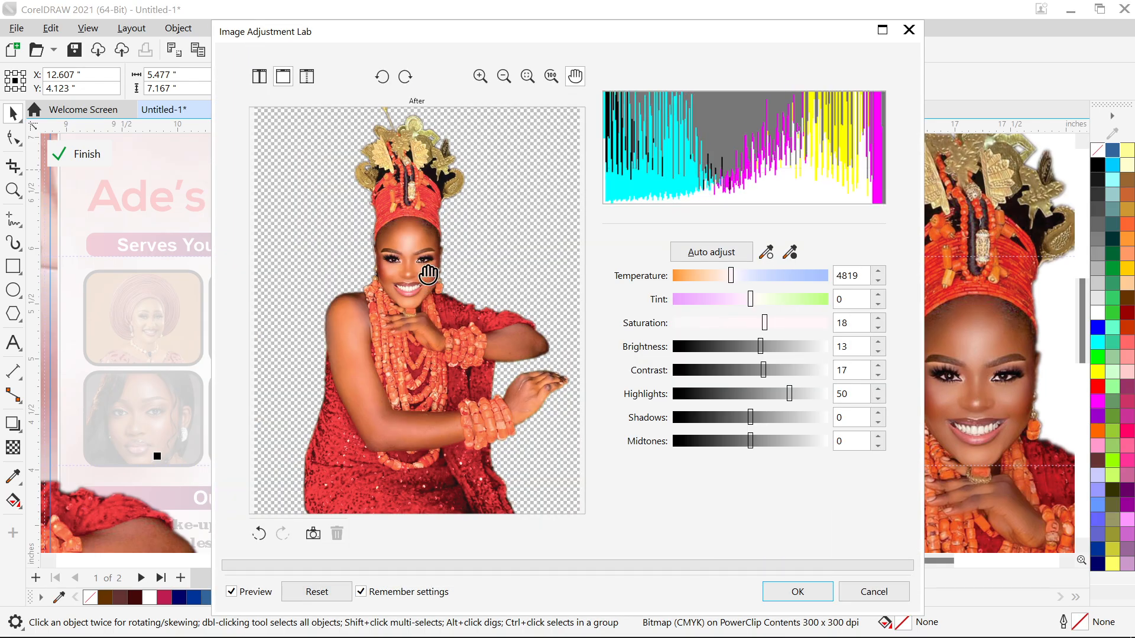
scroll(428, 274, "up", 2)
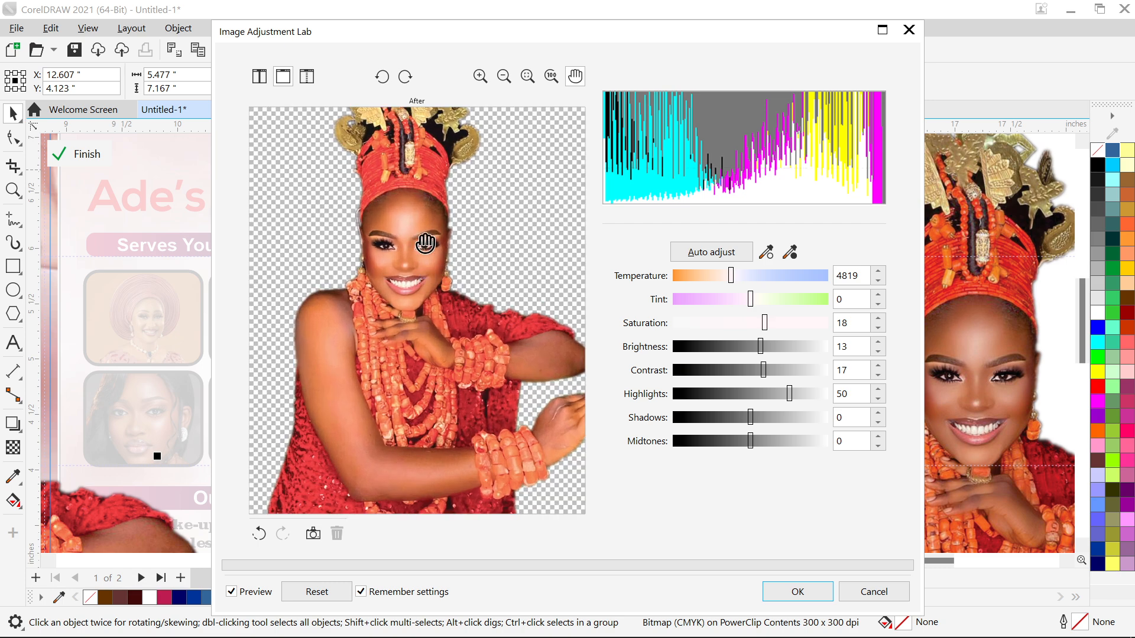
scroll(417, 207, "up", 3)
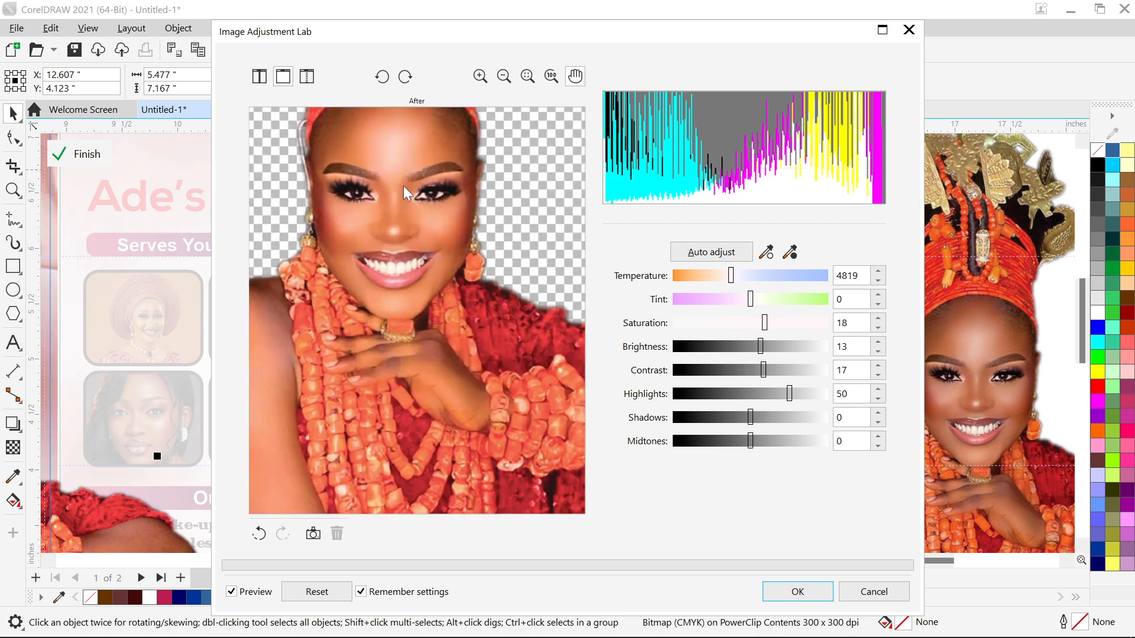
left_click_drag(406, 191, 398, 332)
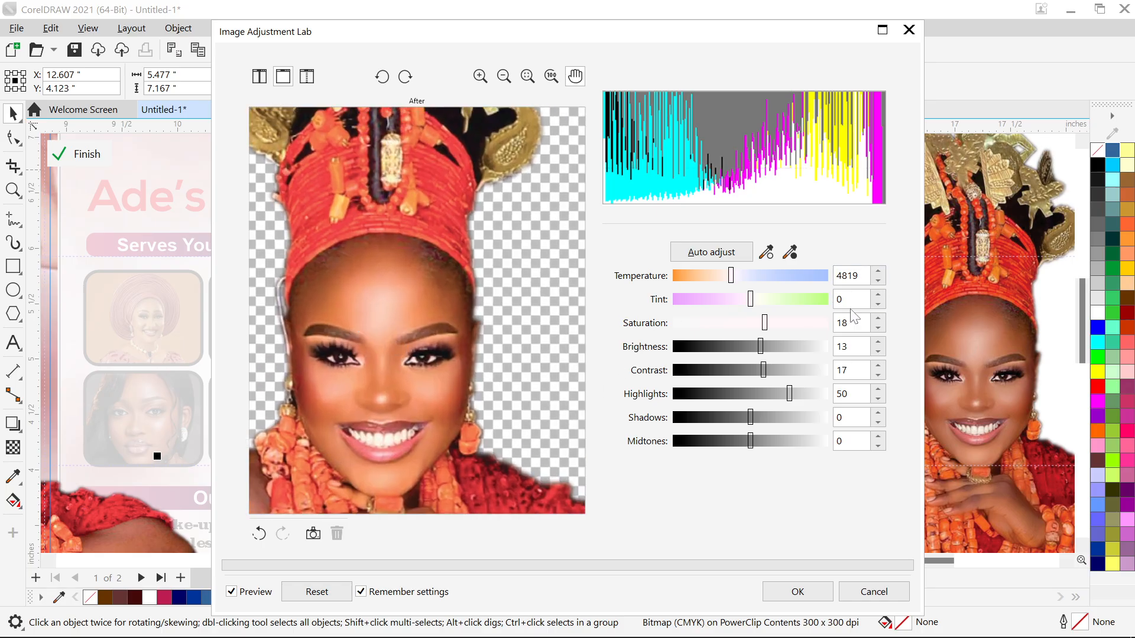
Set the Saturation to 0 to preview its effect on the model's face, and set it back to 18
left_click(835, 326)
type("0")
left_click(853, 347)
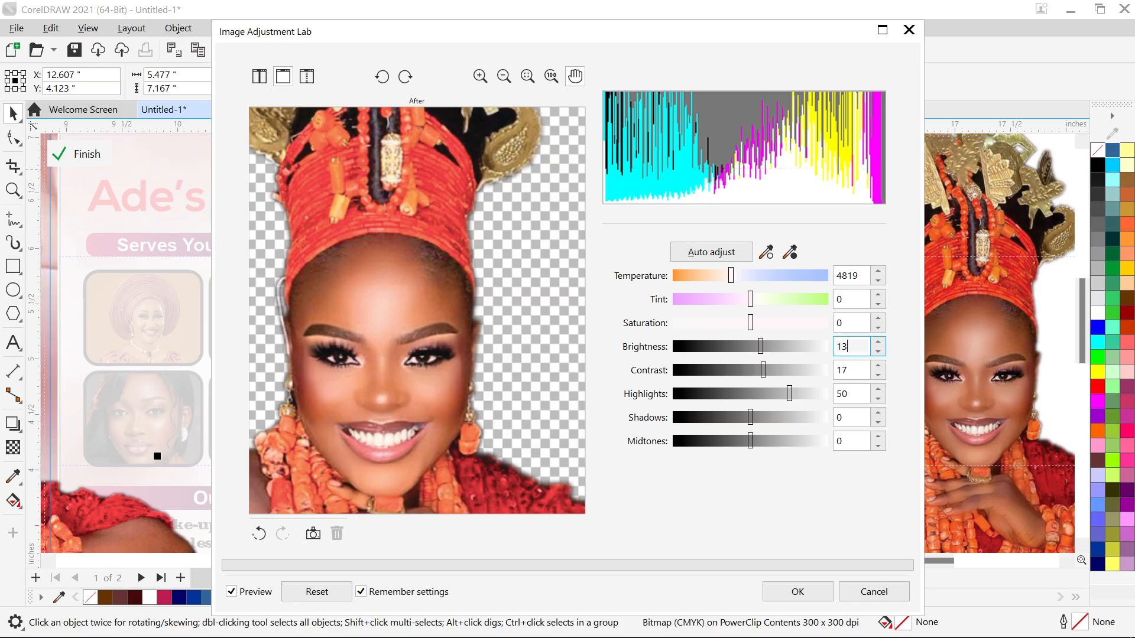
left_click(851, 323)
type("18")
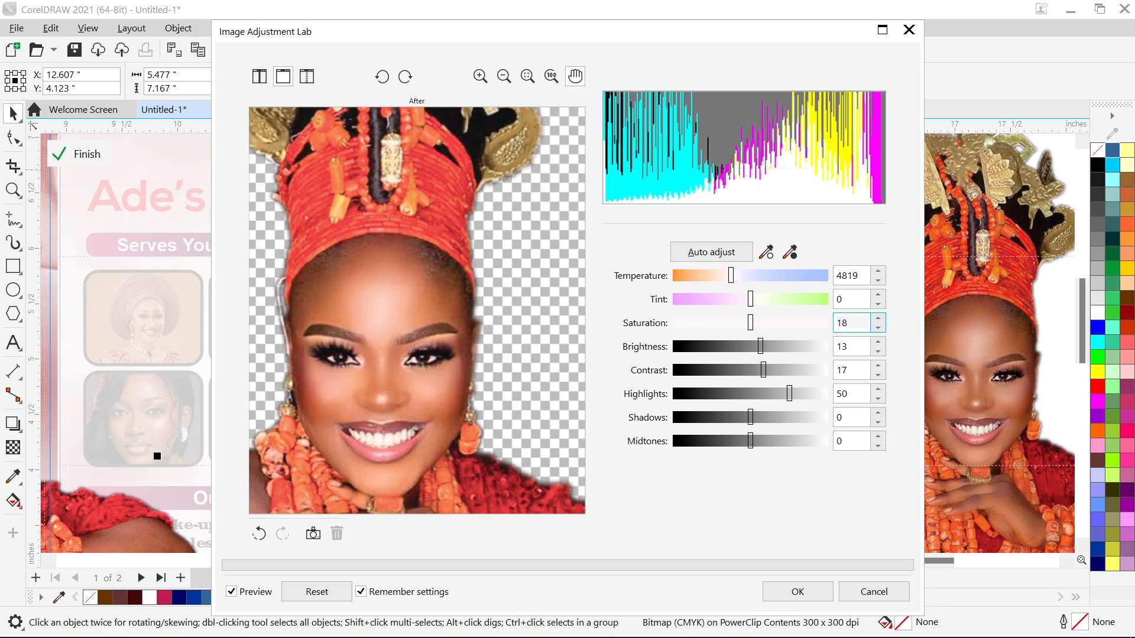
key("Tab")
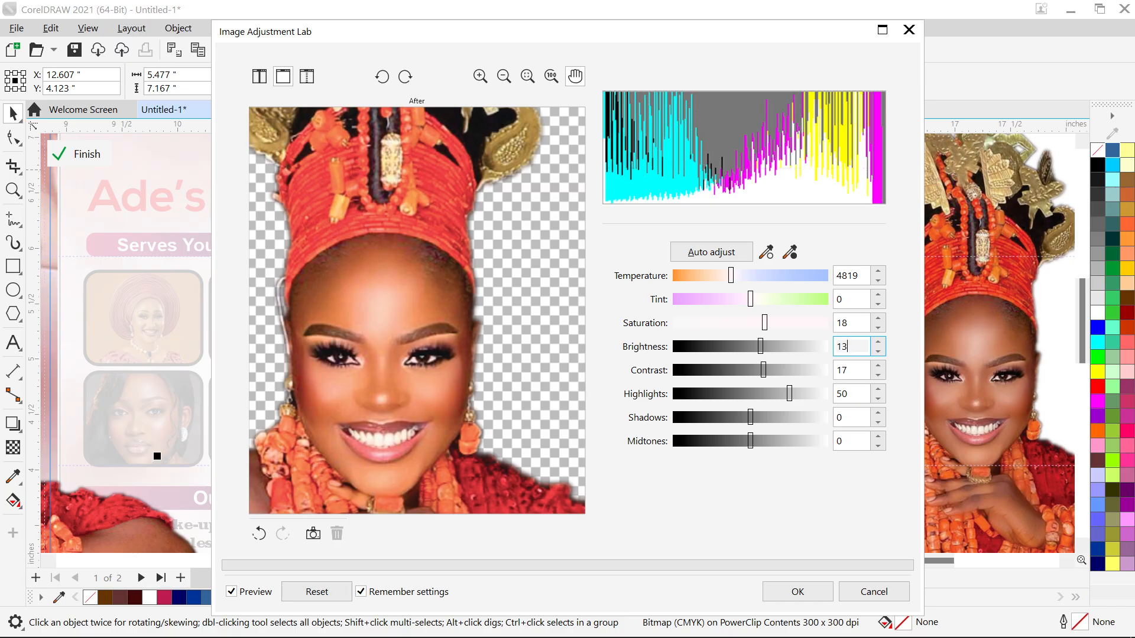
Set the Brightness to 0 to preview its effect on the model's face, and set it back to 13
double_click(842, 347)
type("0")
left_click(850, 370)
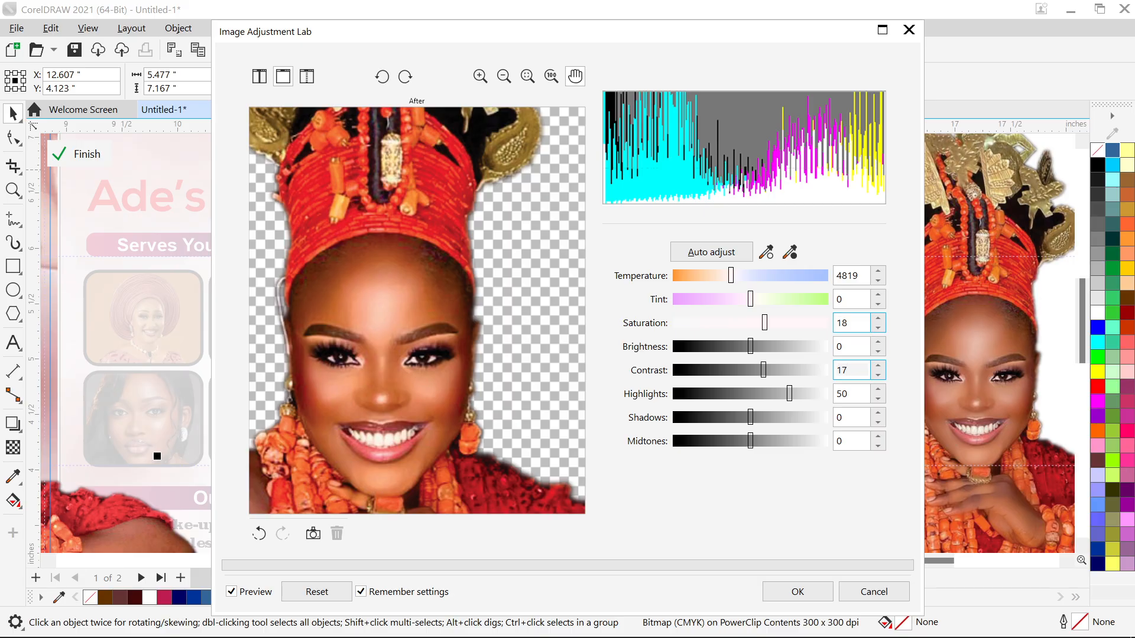
double_click(842, 347)
type("14")
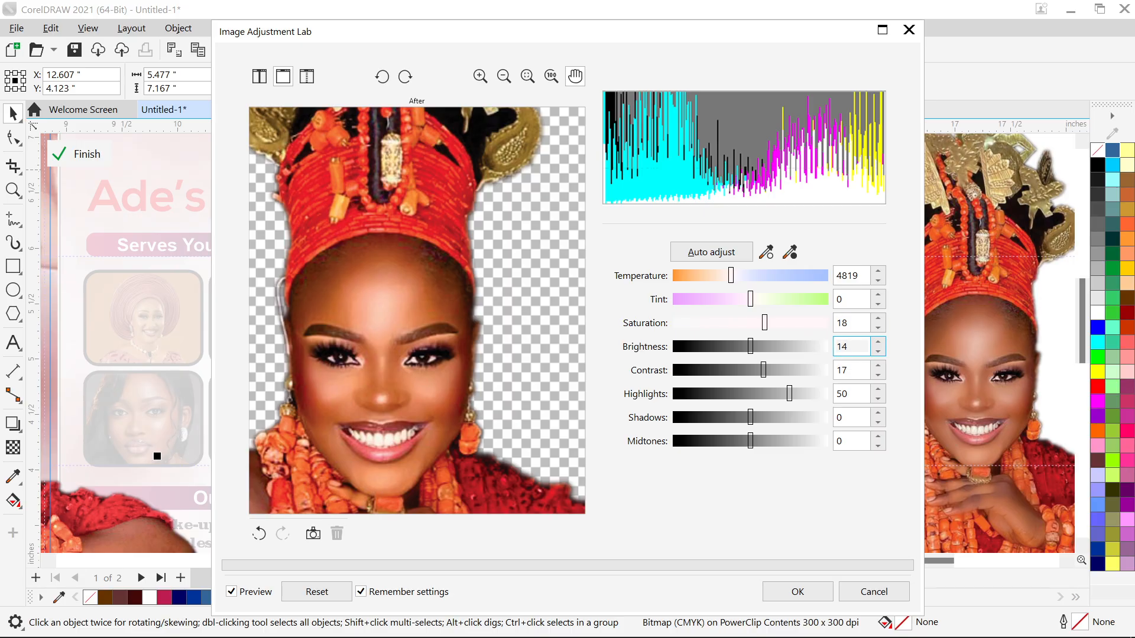
key("BackSpace")
type("3")
left_click(854, 370)
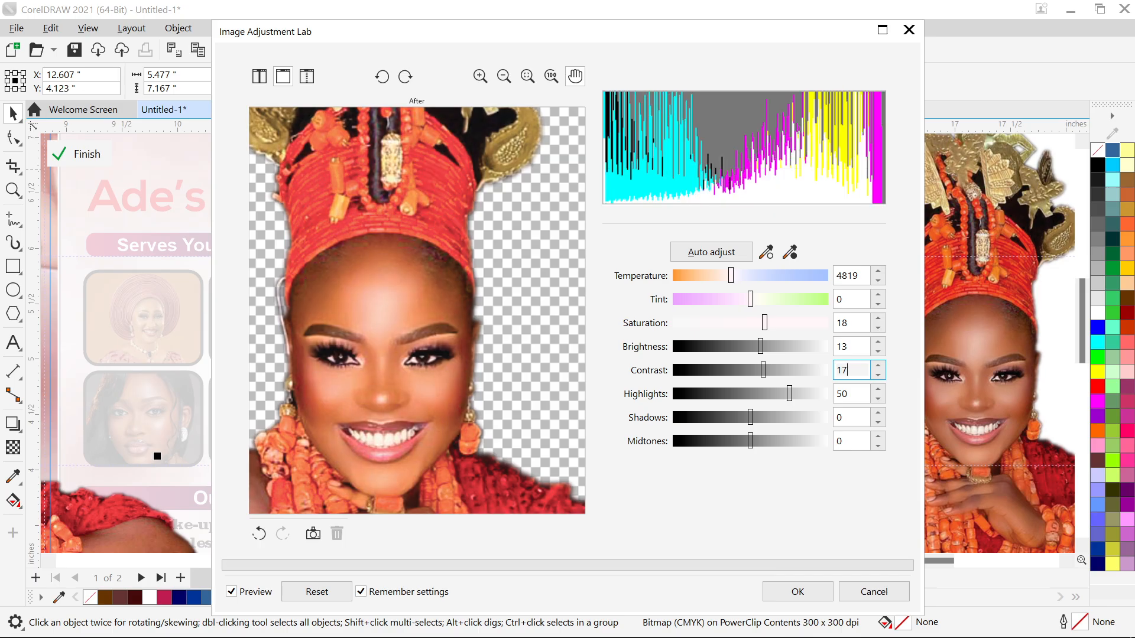
Set the Contrast to 0 to preview its effect on the model's face, and set it back to 17
left_click_drag(854, 371, 832, 372)
type("0")
left_click(851, 394)
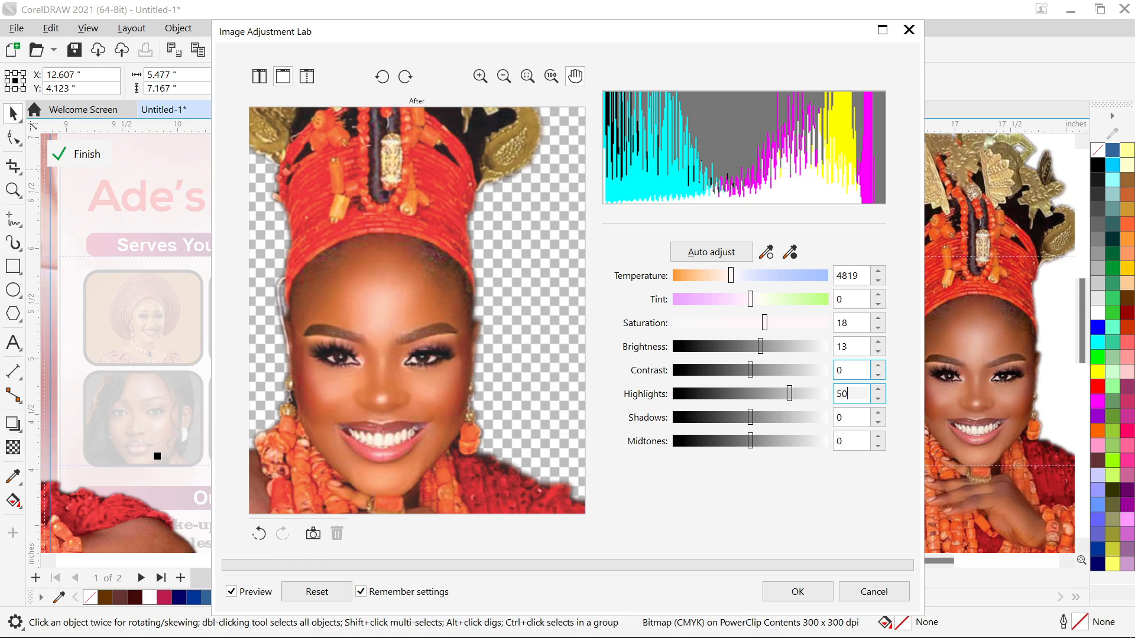
left_click_drag(850, 371, 812, 369)
type("17")
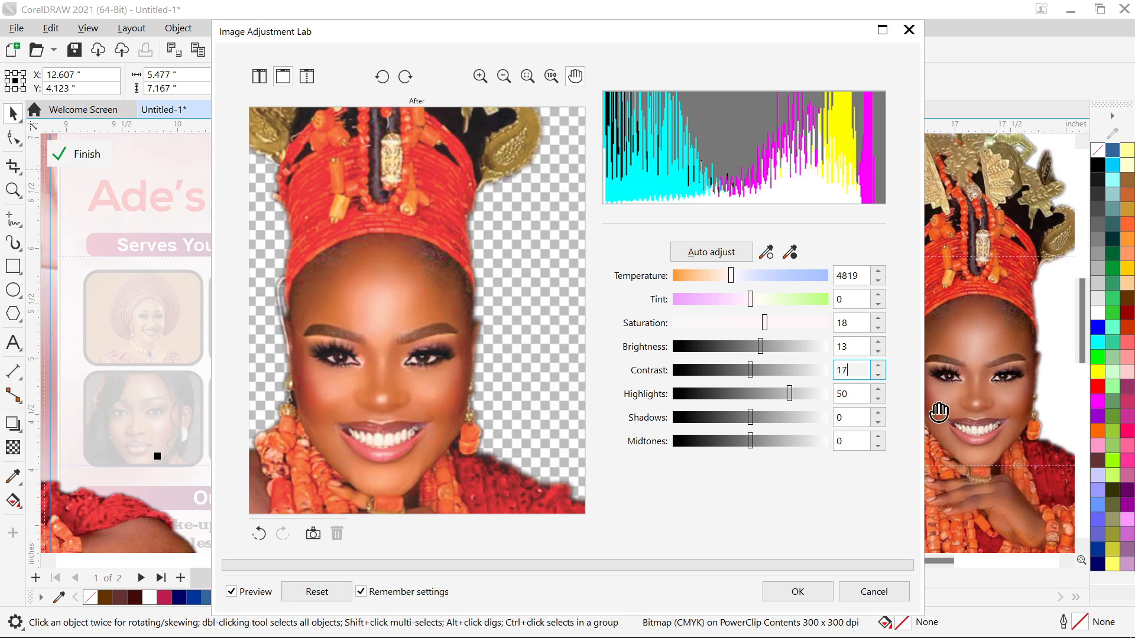
left_click(852, 394)
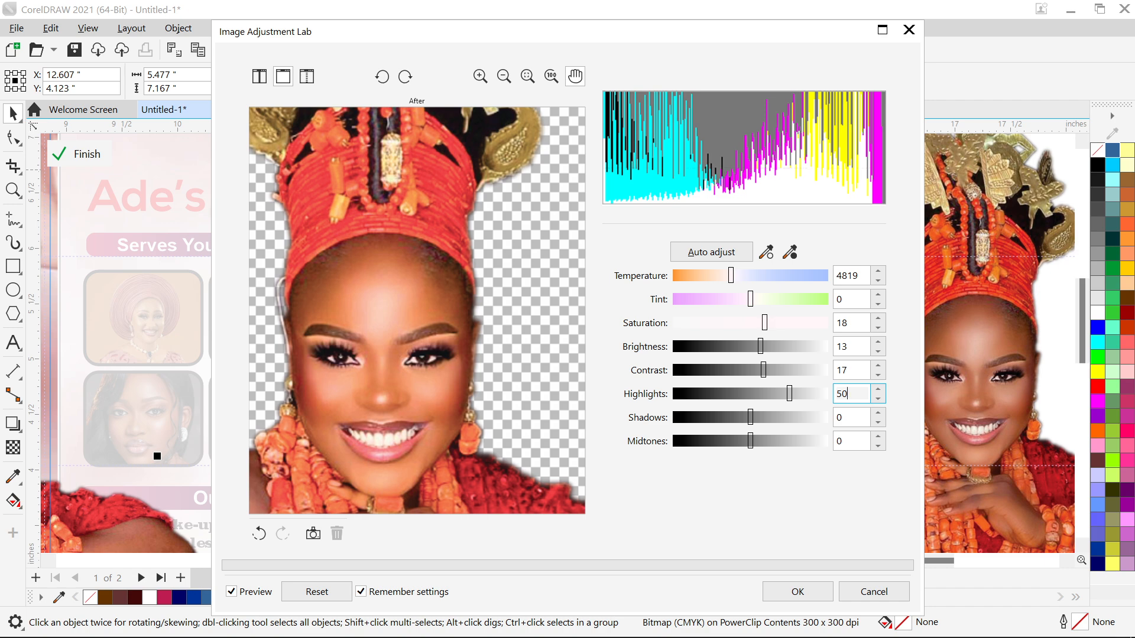
Set the Highlights to 0 to preview their effect on the model's face, and set them back to 50
left_click_drag(853, 395, 829, 395)
type("0")
left_click(853, 371)
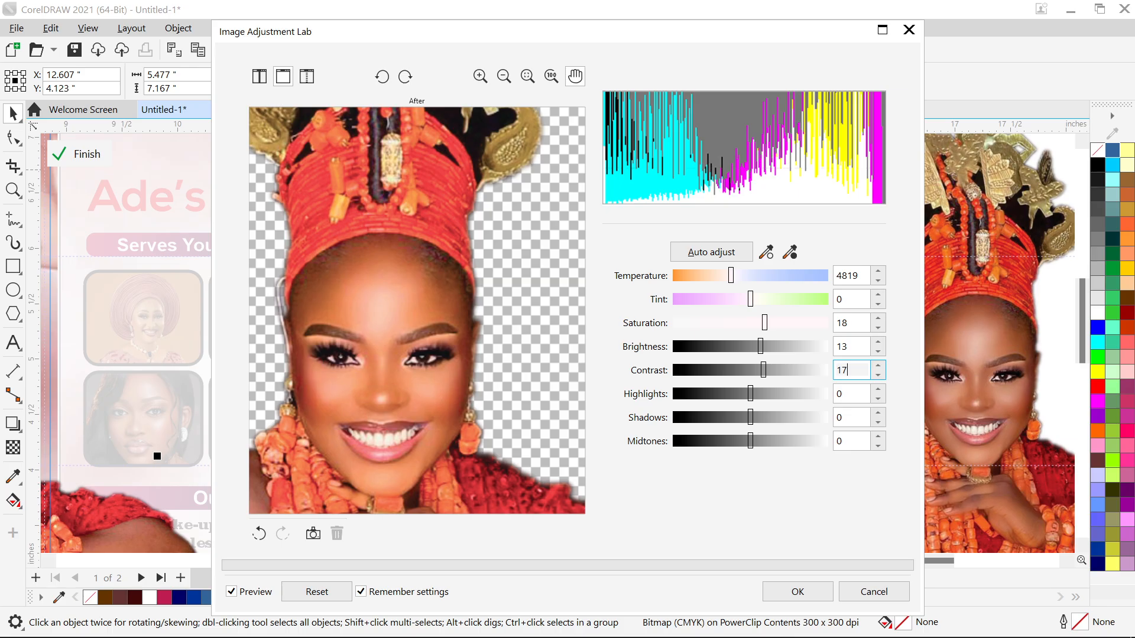
key("Tab")
type("50")
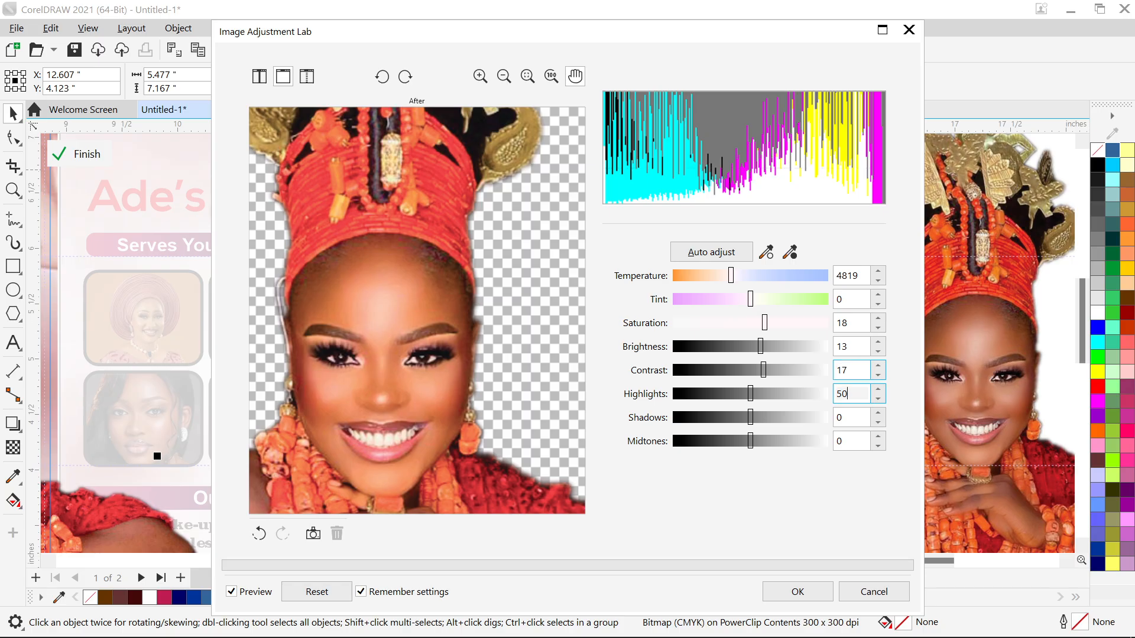
left_click(853, 371)
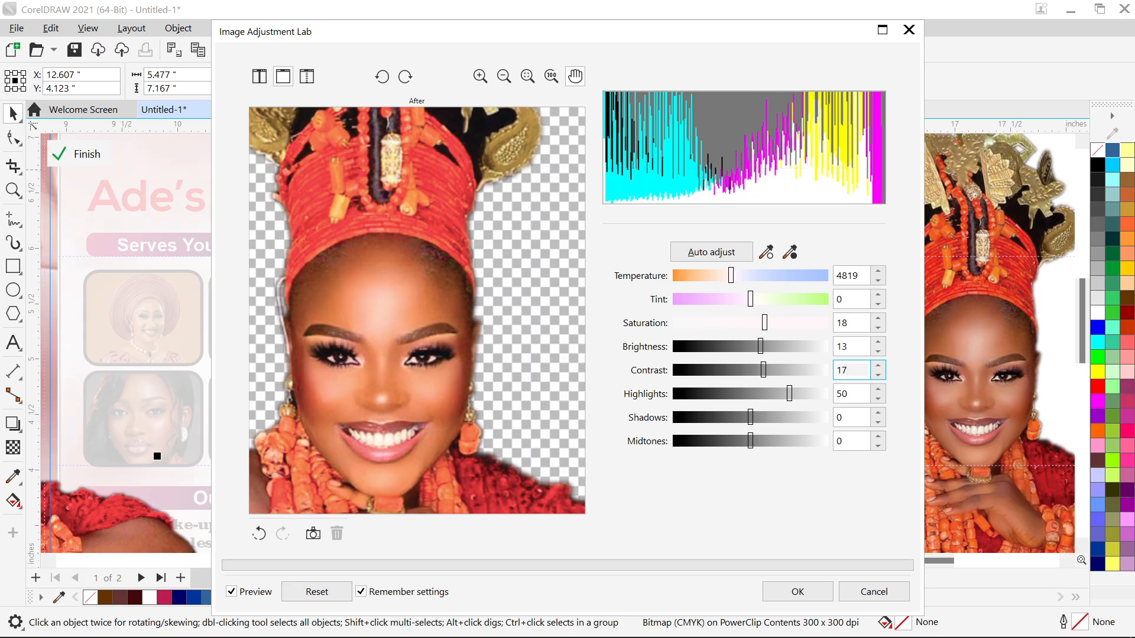
Apply the Image Adjustment Lab corrections to the model image and compare it with the uncorrected copy beside it
left_click(798, 592)
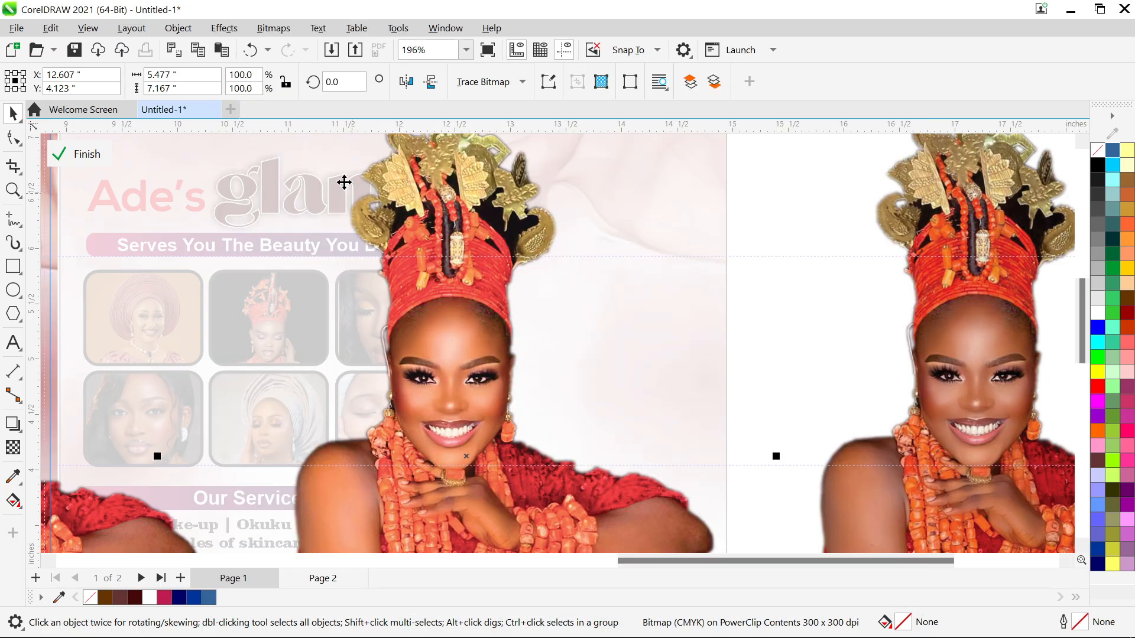
scroll(585, 416, "down", 2)
scroll(181, 443, "up", 3)
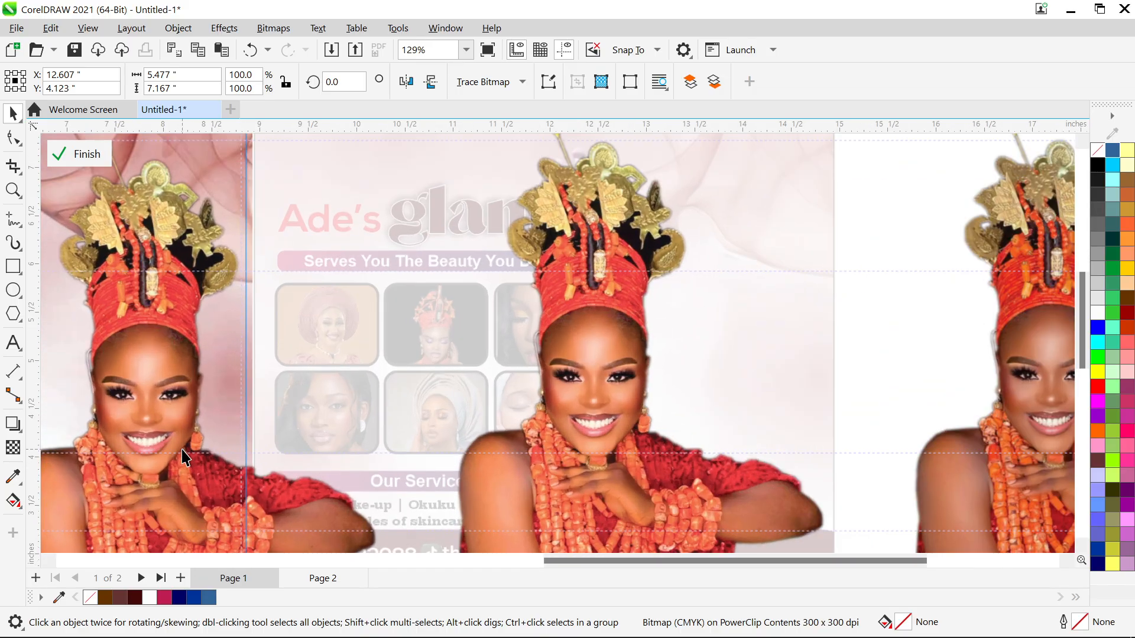
scroll(688, 383, "down", 3)
scroll(768, 376, "down", 1)
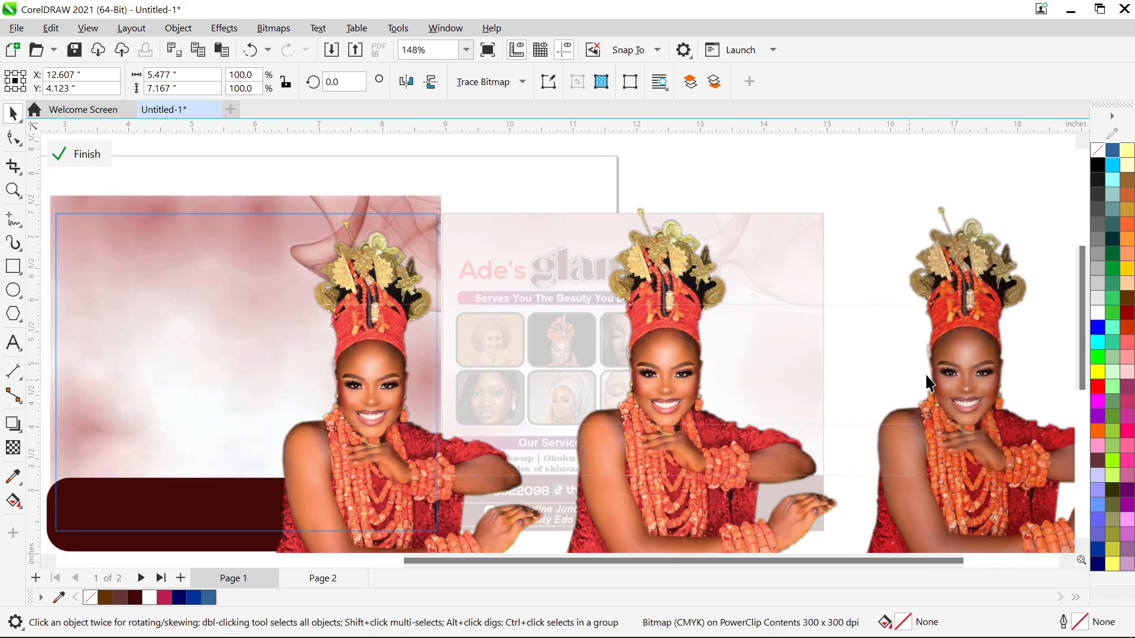
scroll(1041, 360, "up", 2)
scroll(1041, 360, "up", 2)
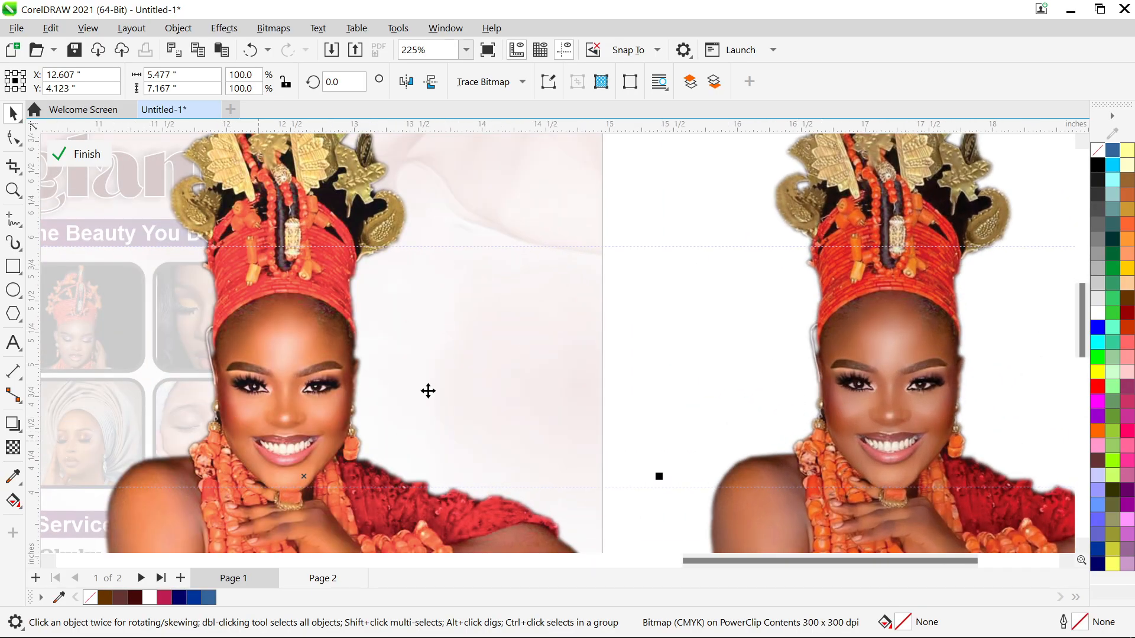
scroll(441, 400, "down", 3)
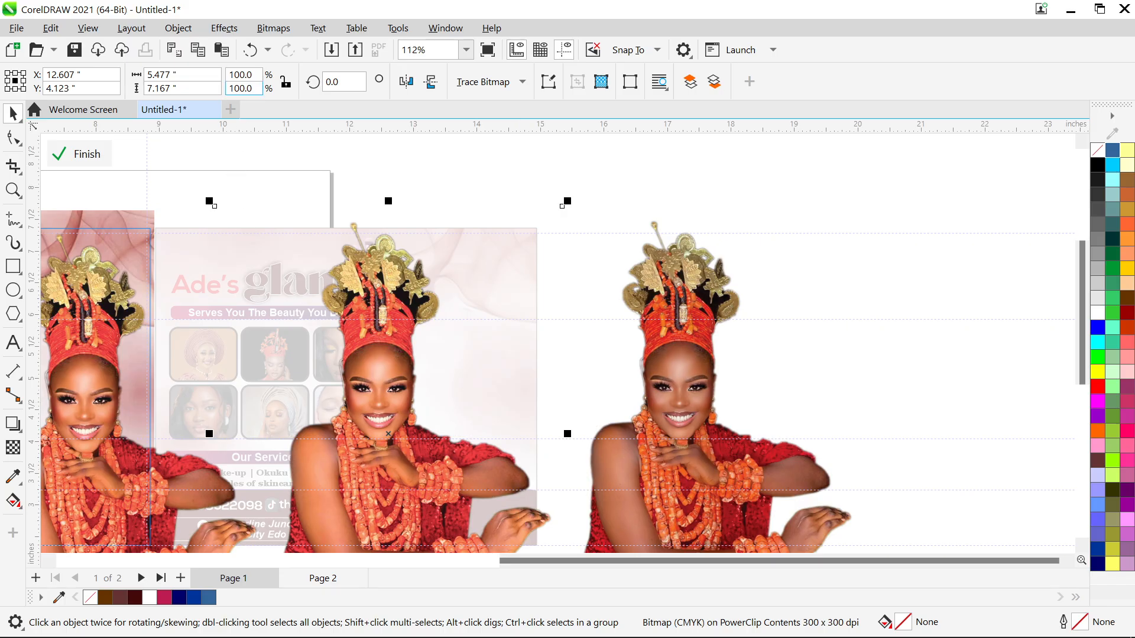
left_click(222, 29)
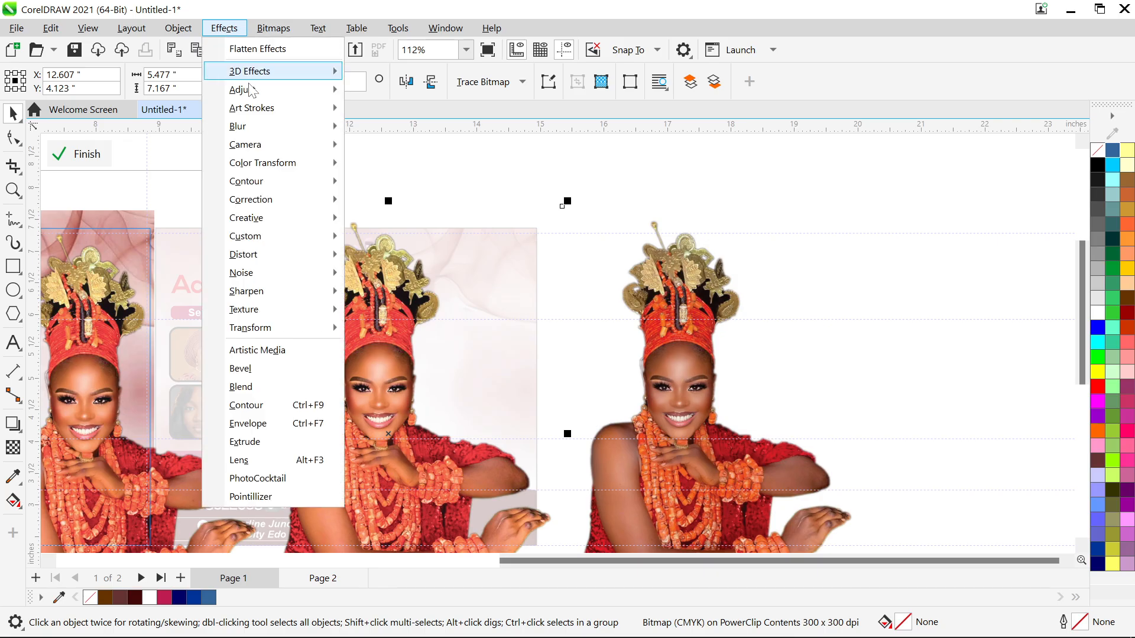
mouse_move(242, 89)
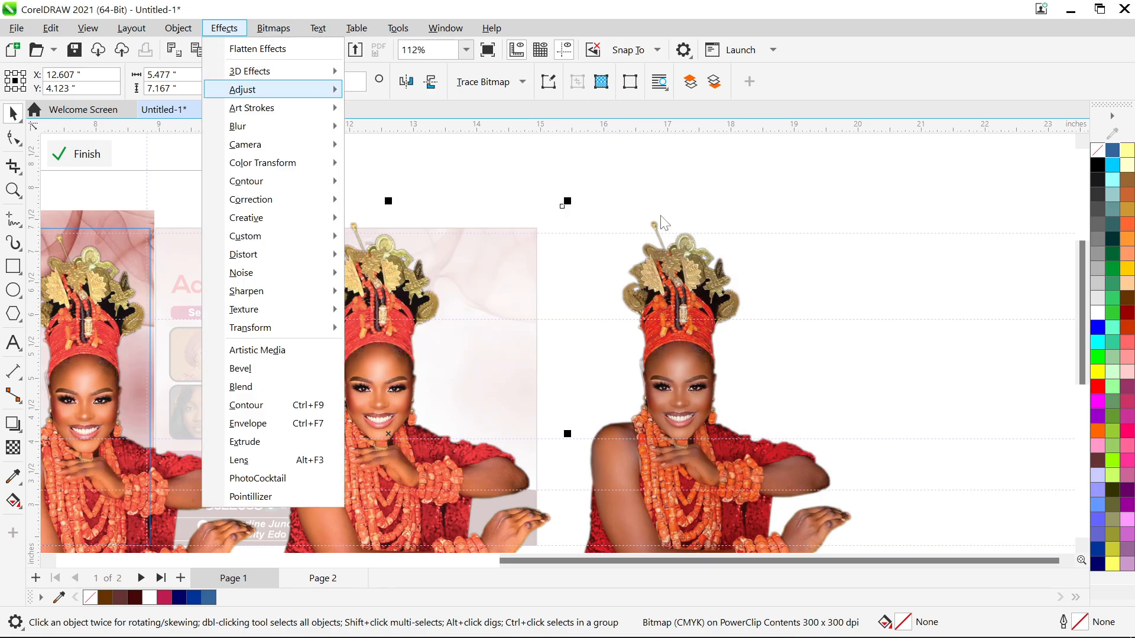
left_click(681, 205)
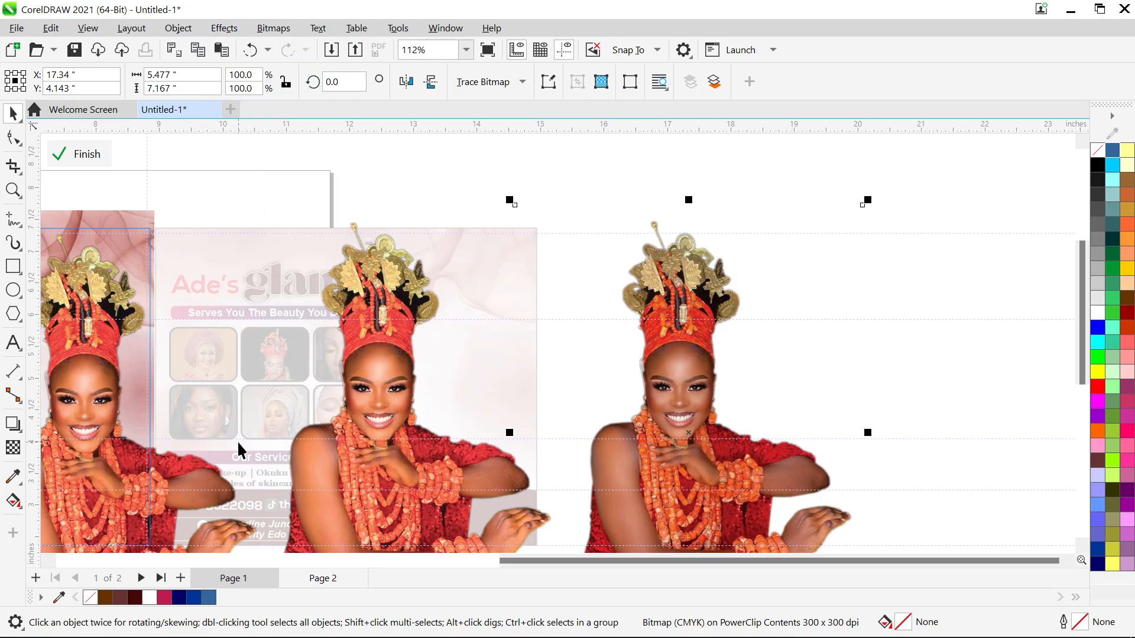
scroll(423, 427, "down", 4)
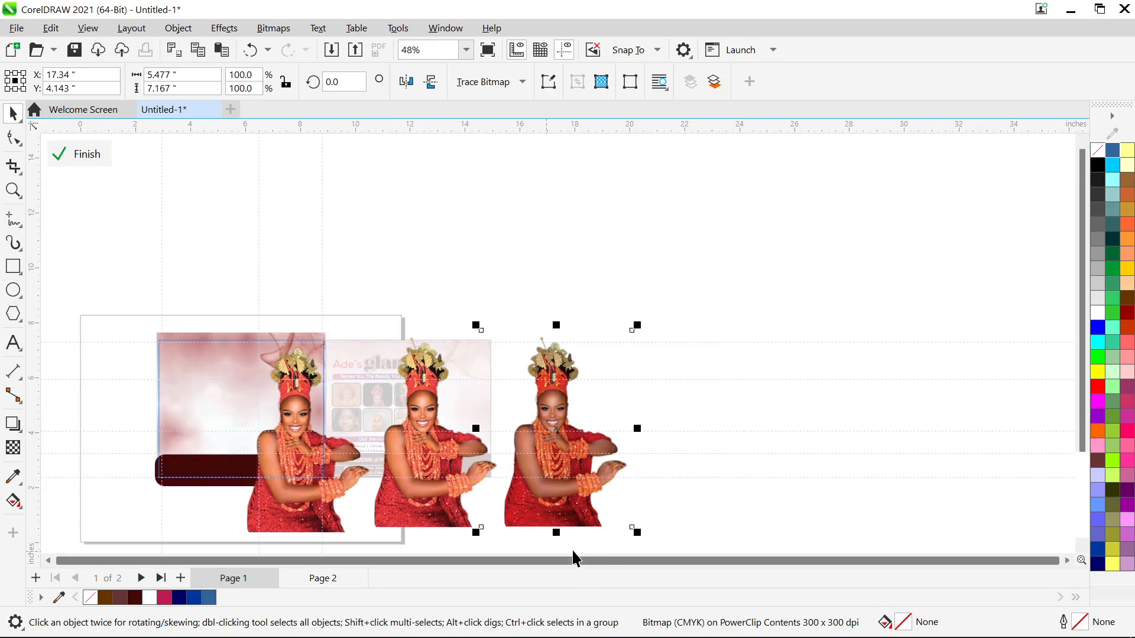
scroll(576, 548, "up", 2)
scroll(571, 544, "up", 2)
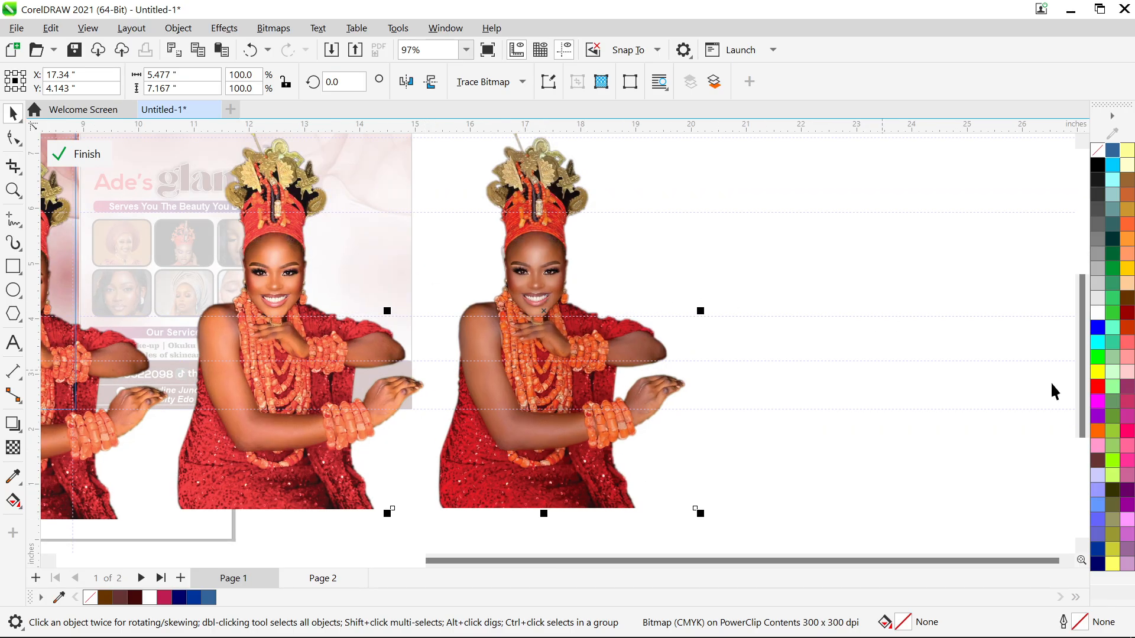
left_click_drag(1084, 417, 1079, 409)
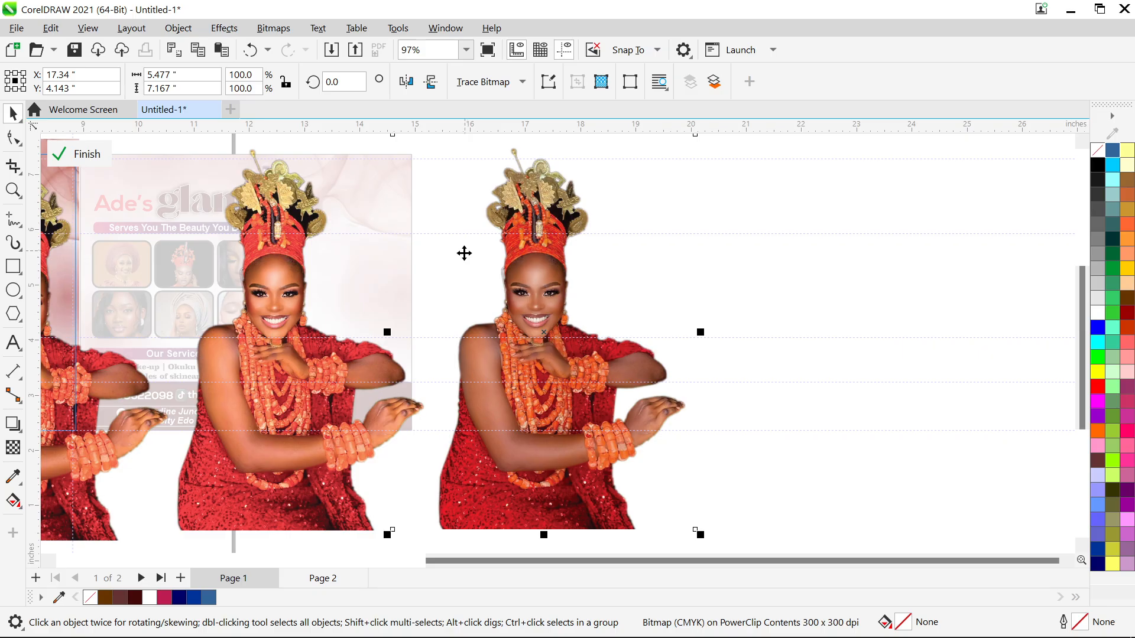
scroll(464, 250, "down", 1)
Copy the corrected model image and finish editing the original flyer's PowerClip
left_click(347, 277)
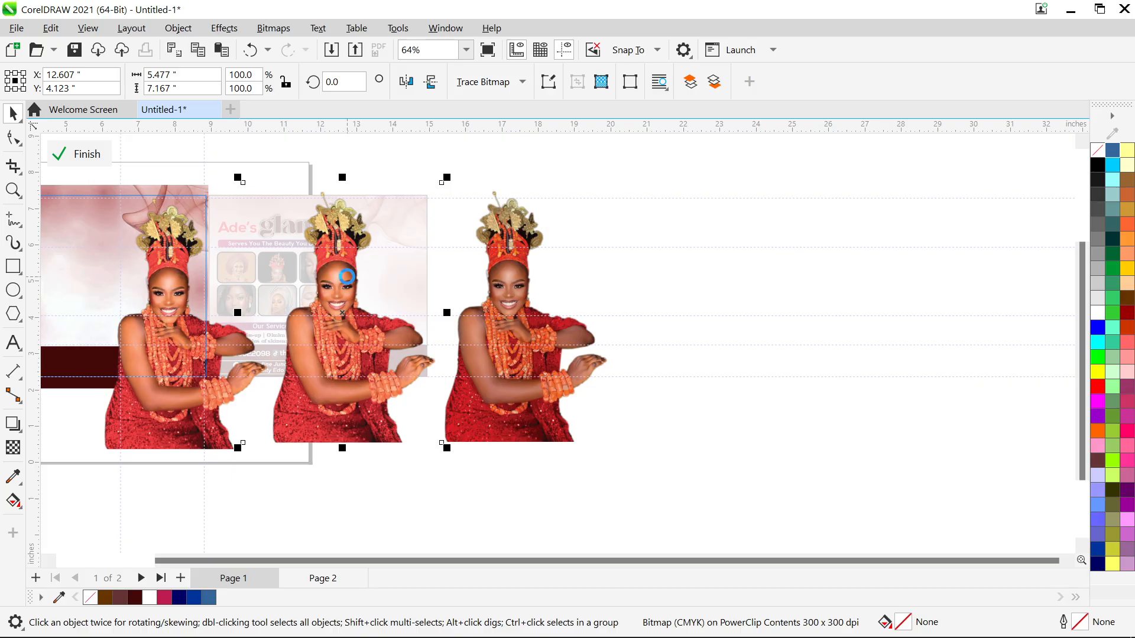
right_click(98, 227)
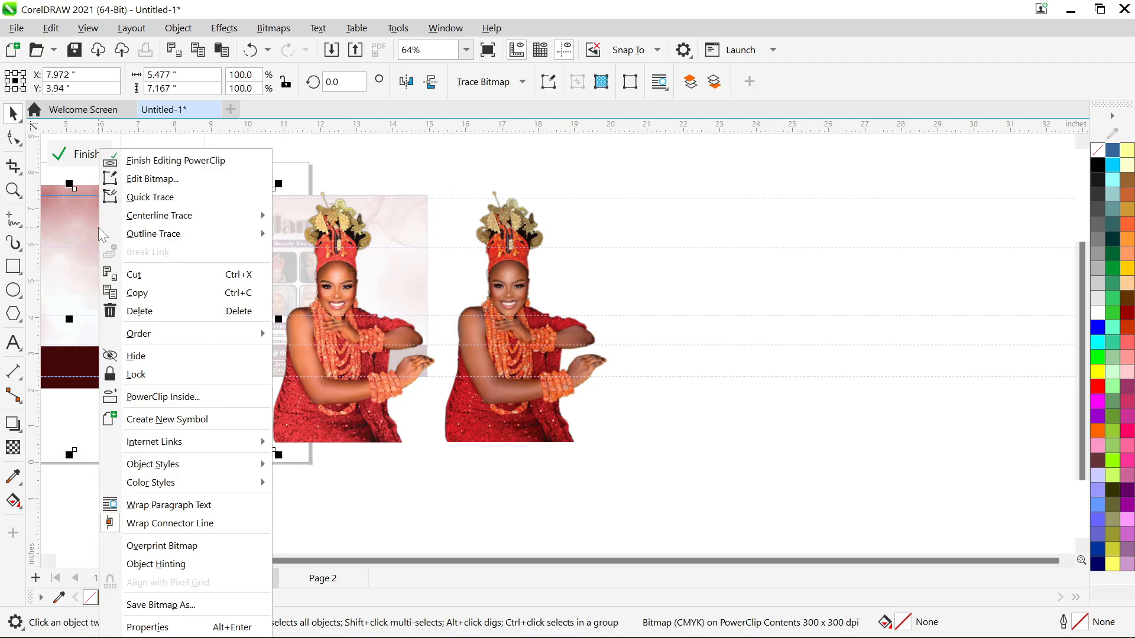
left_click(177, 165)
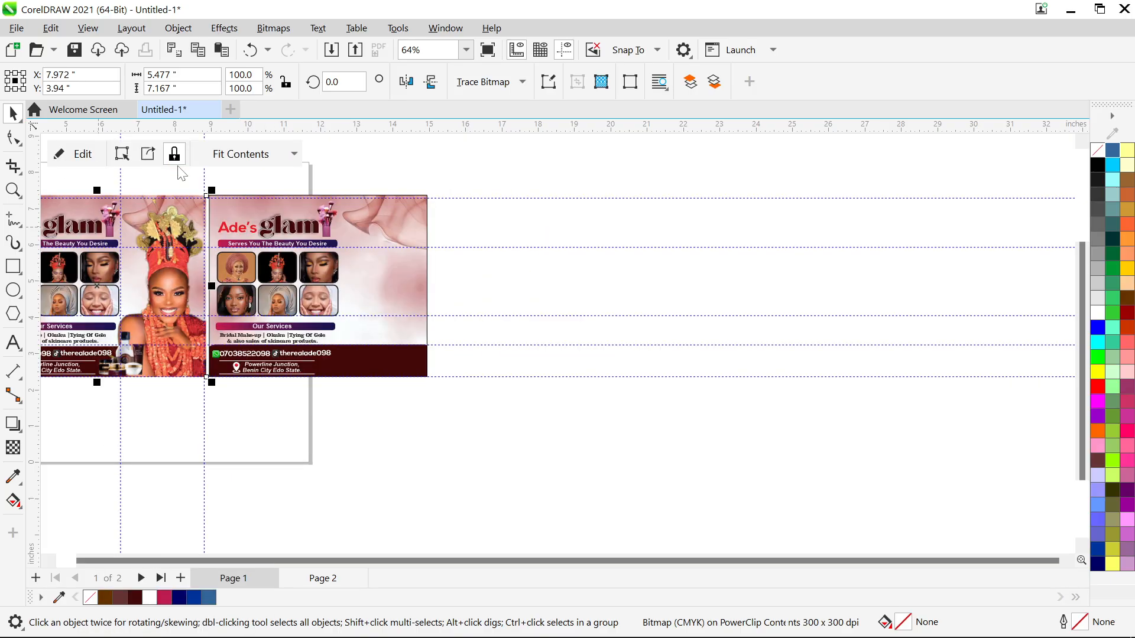
key("F4")
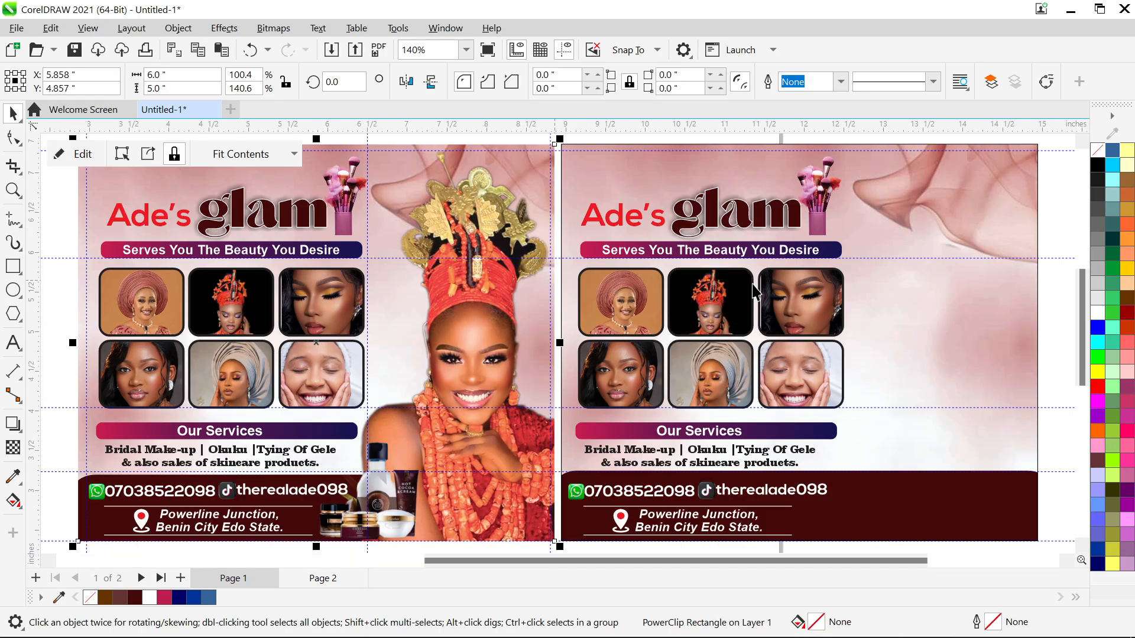
Paste the corrected model image into the new flyer's PowerClip, position it at the right edge at about X 14.005, Y 3.986 inches, and finish editing
double_click(914, 317)
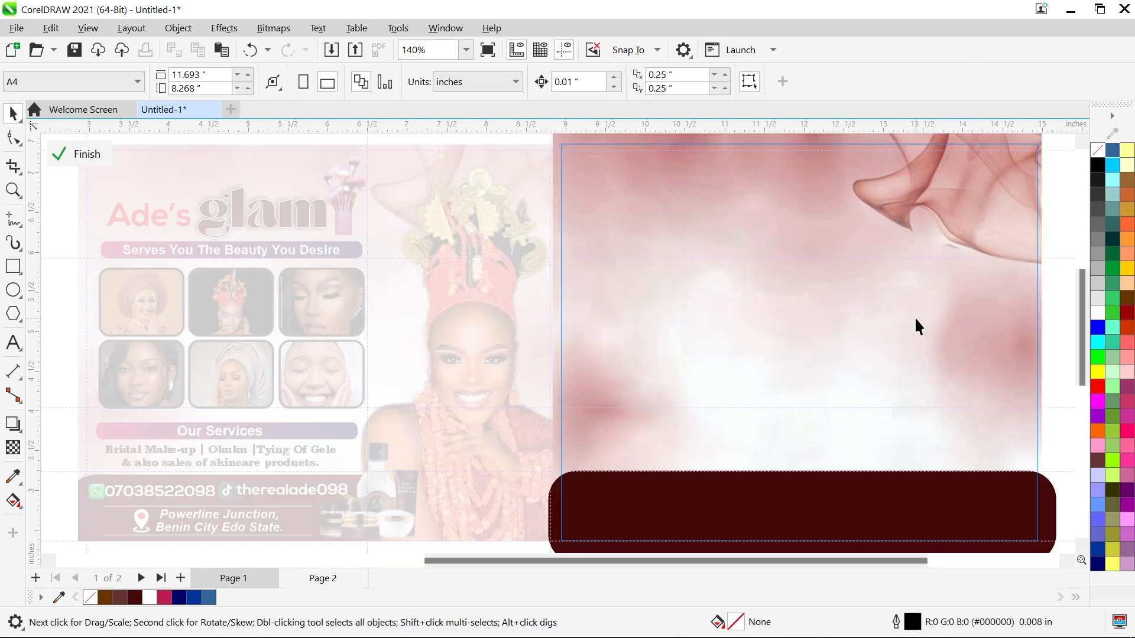
left_click_drag(853, 353, 960, 361)
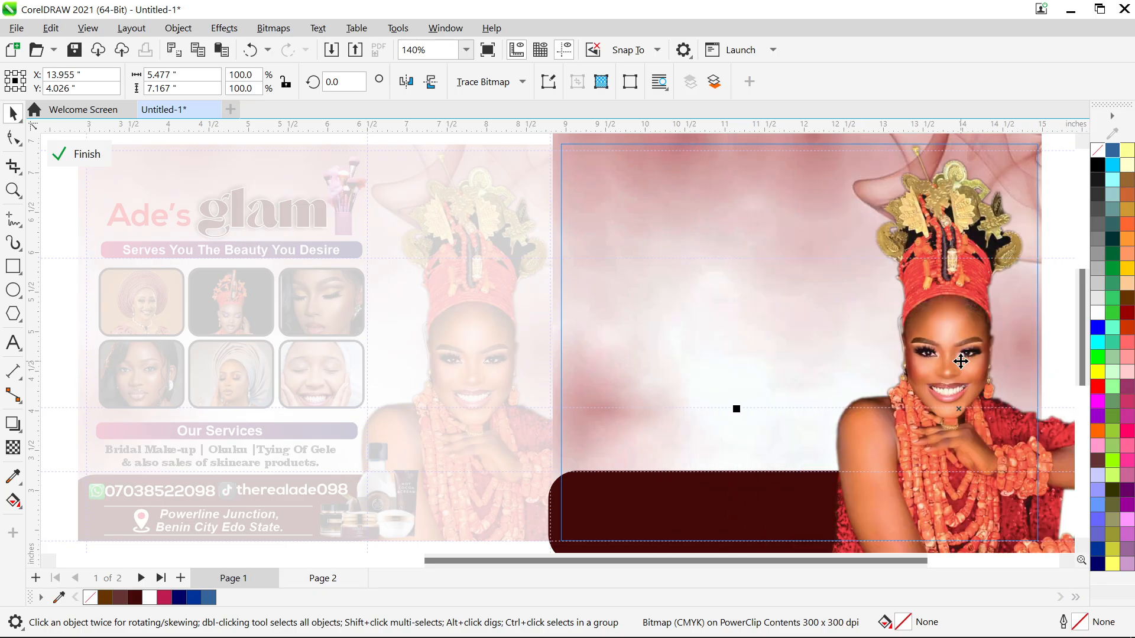
key("Down")
key("Down")
key("Down")
key("Down")
key("Right")
key("Right")
key("Right")
key("Right")
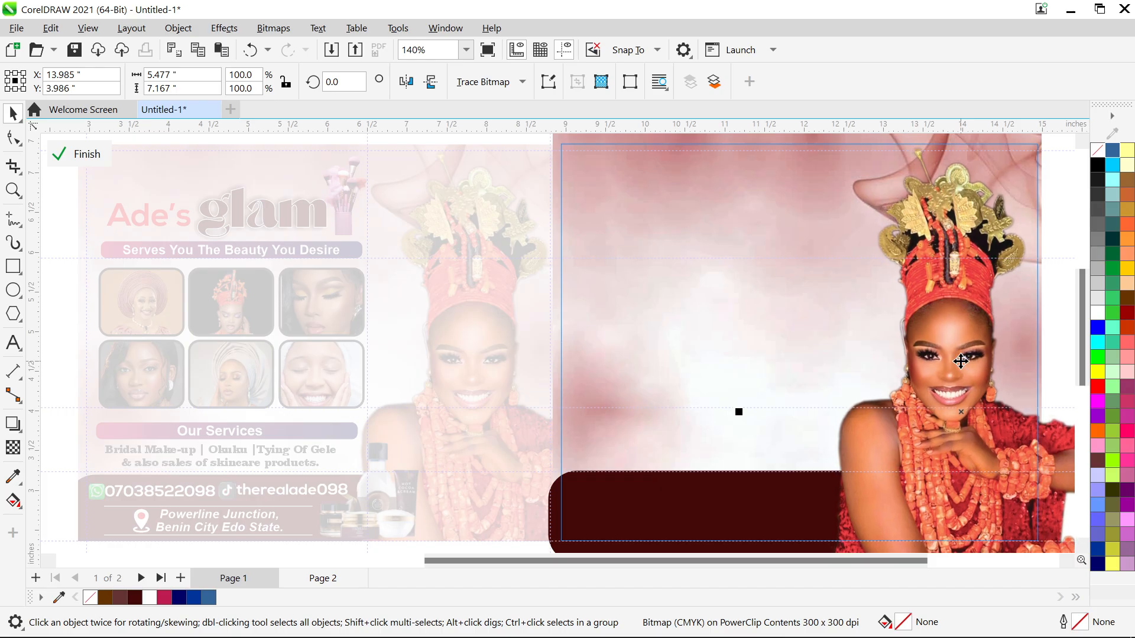
key("Right")
right_click(841, 351)
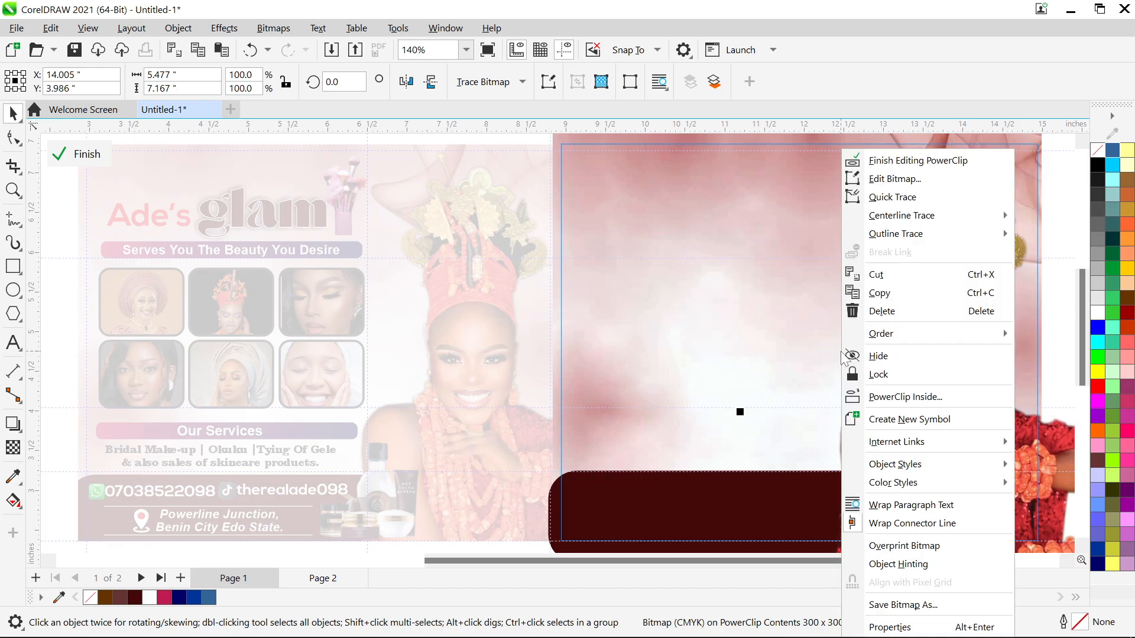
left_click(892, 160)
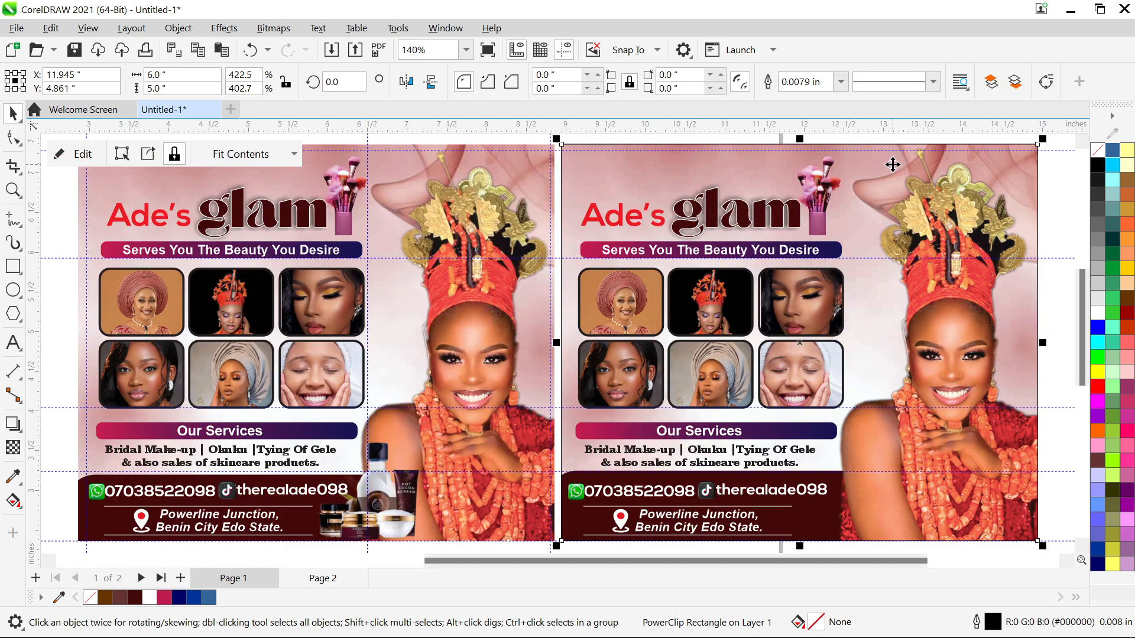
Duplicate the skincare products image from the original flyer onto the new flyer's footer, overlapping the model's arm
left_click(406, 492)
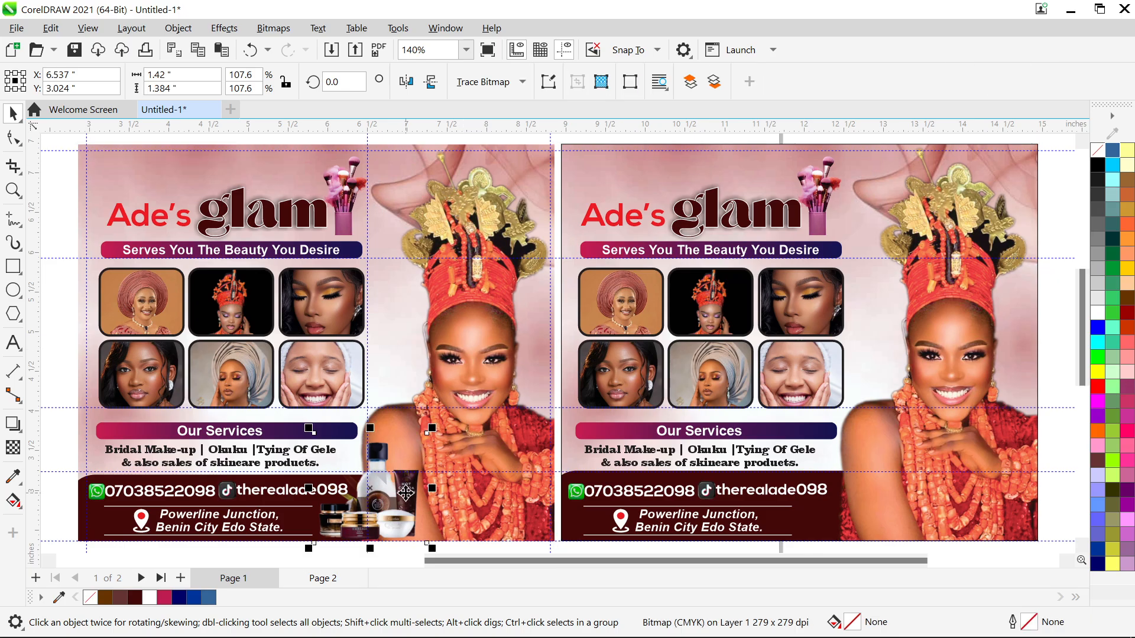
left_click_drag(406, 493, 855, 498)
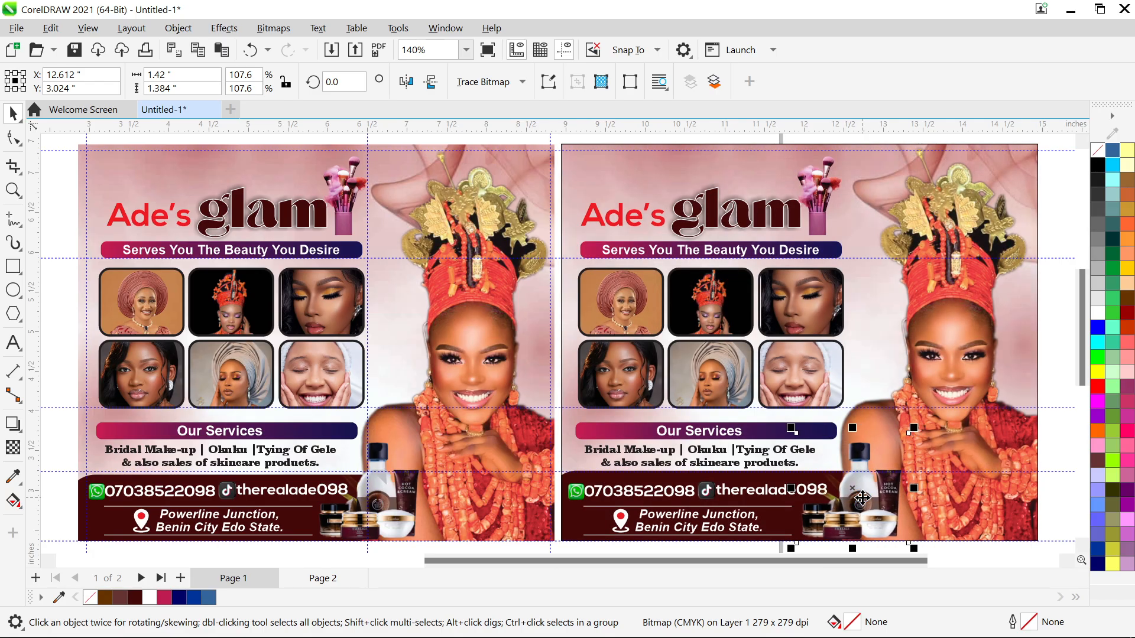
scroll(633, 470, "up", 5)
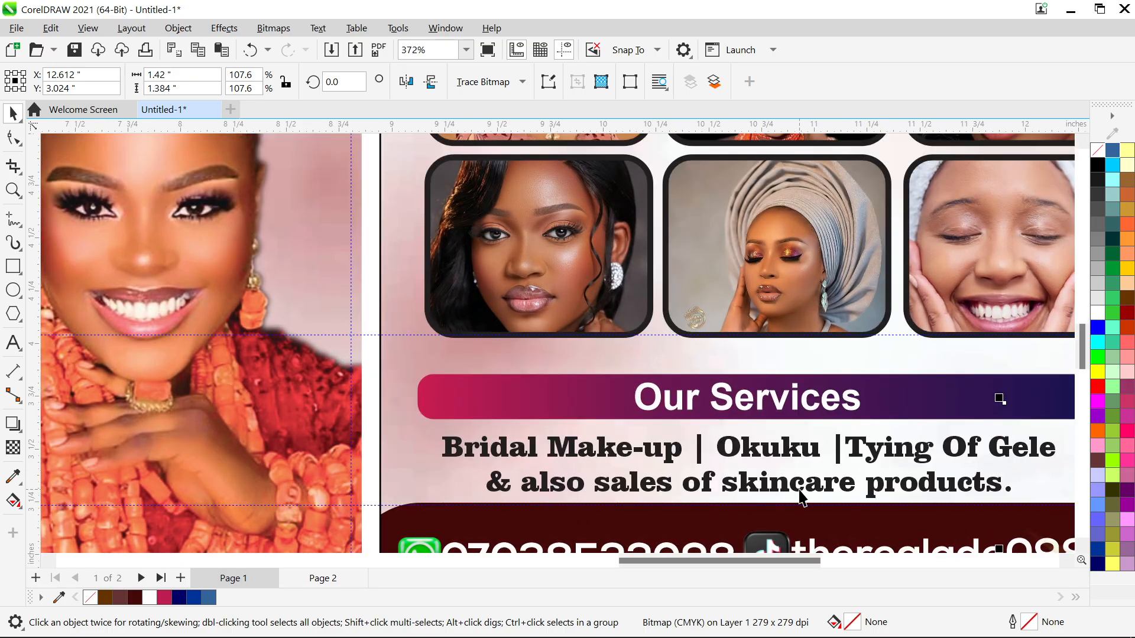
left_click(799, 498)
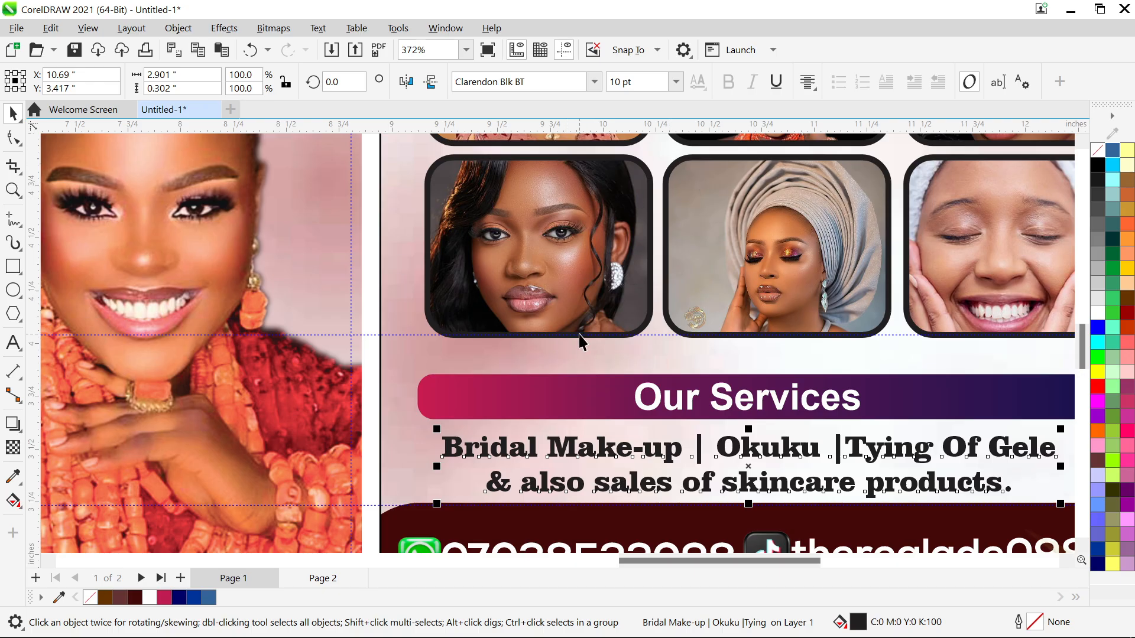
key("F4")
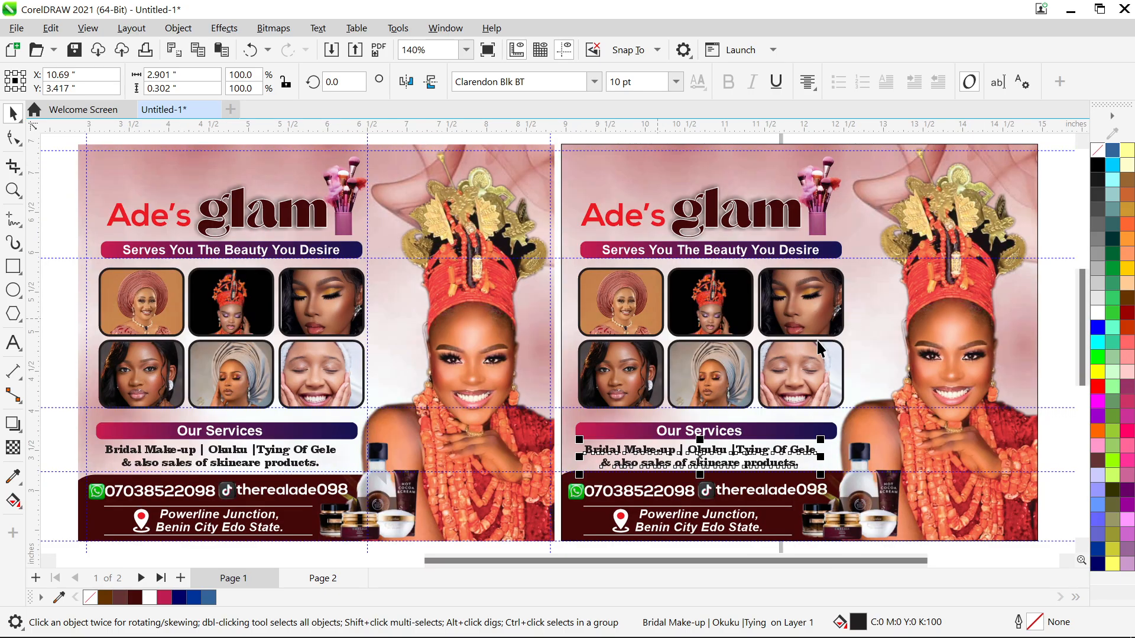
left_click(1062, 332)
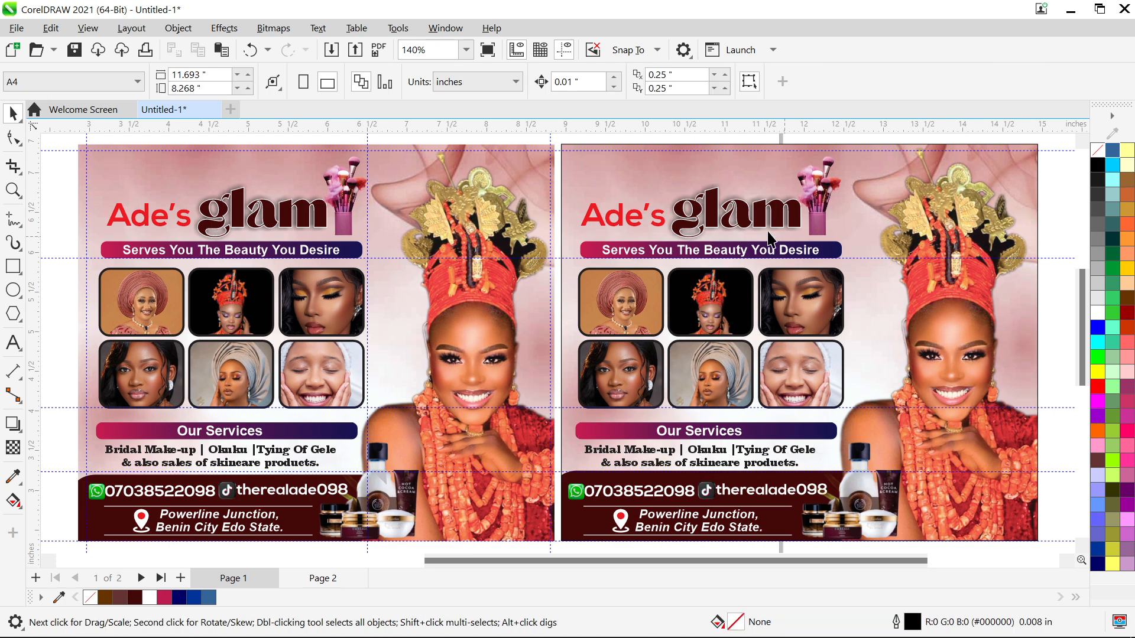
Open the new flyer's PowerClip contents, move the model image and the dark red footer bar out of place, and undo the moves
left_click(665, 175, "ctrl")
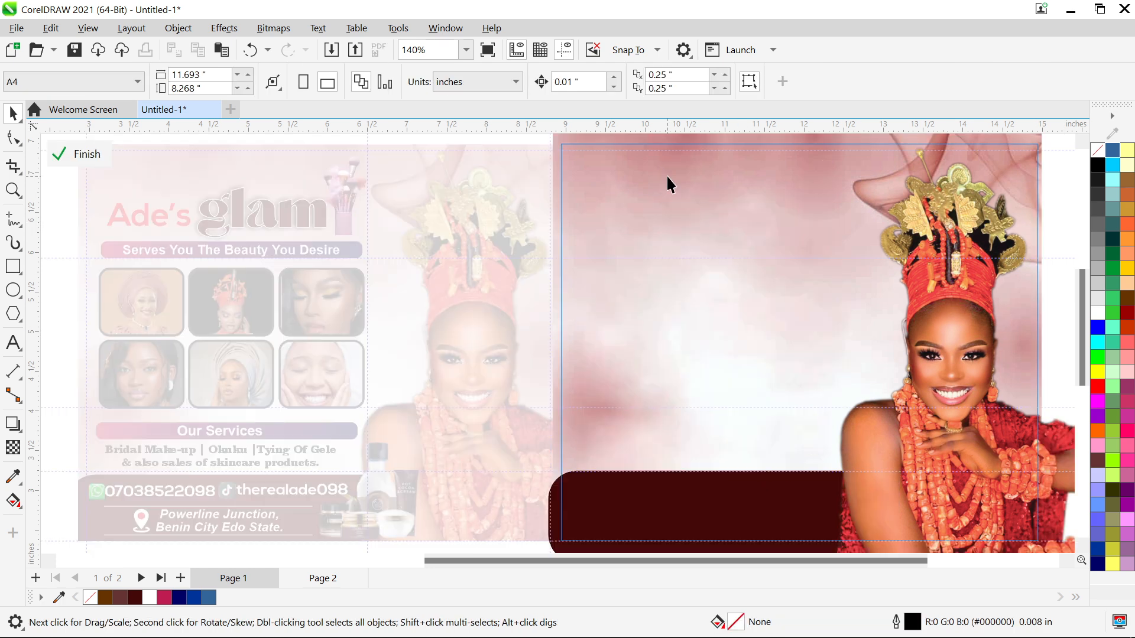
left_click(667, 176)
scroll(692, 255, "down", 3)
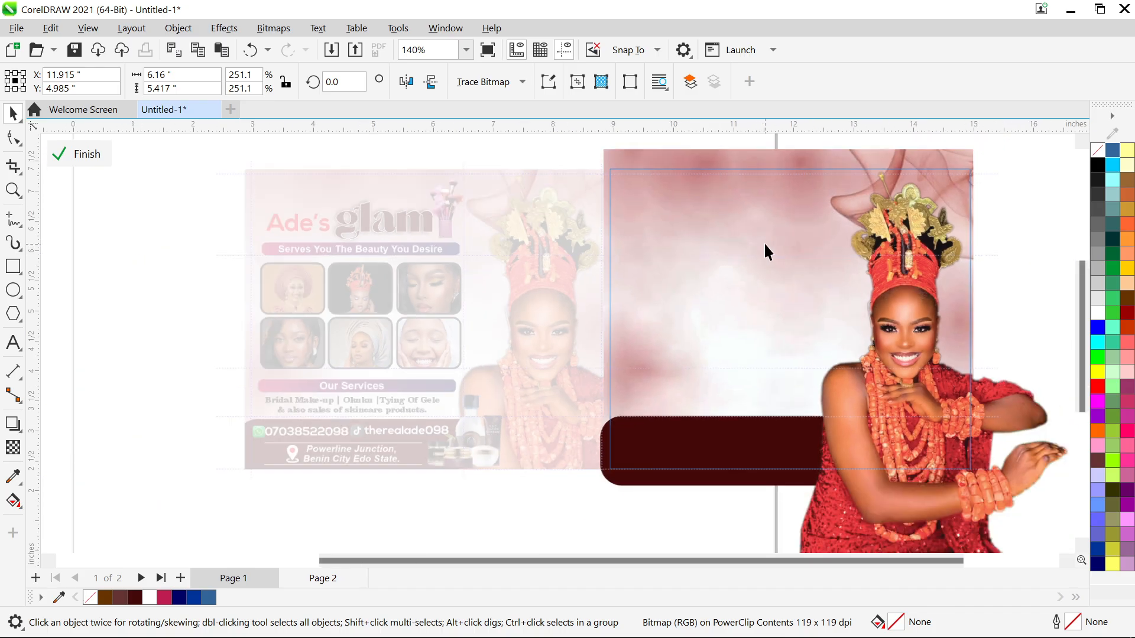
left_click(889, 460)
left_click_drag(890, 460, 485, 466)
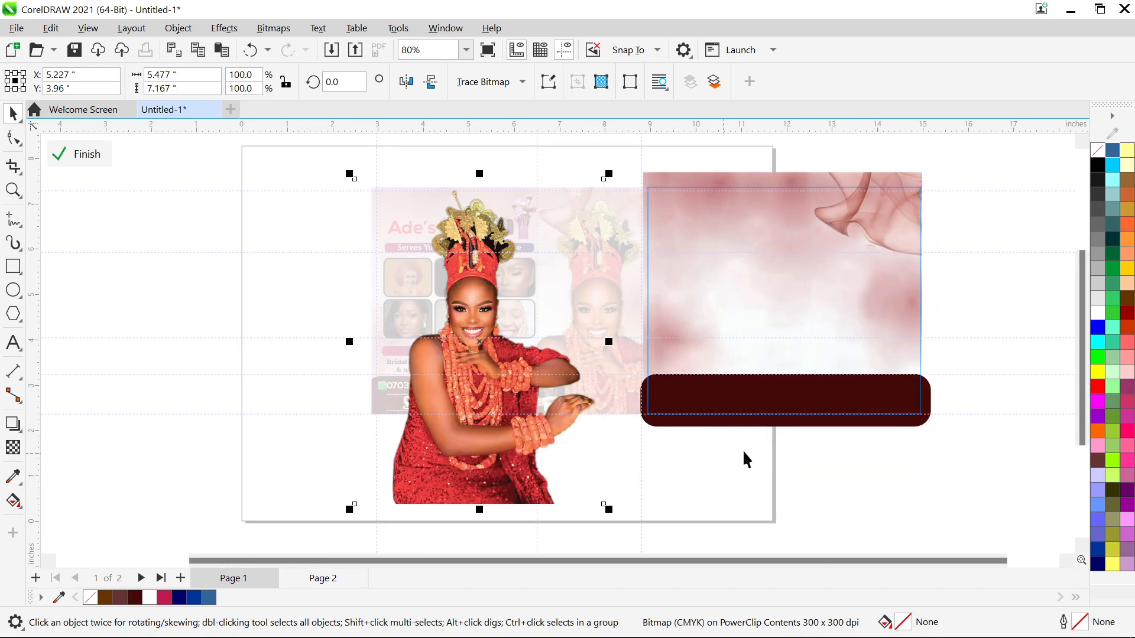
left_click(805, 390)
left_click_drag(803, 418, 801, 455)
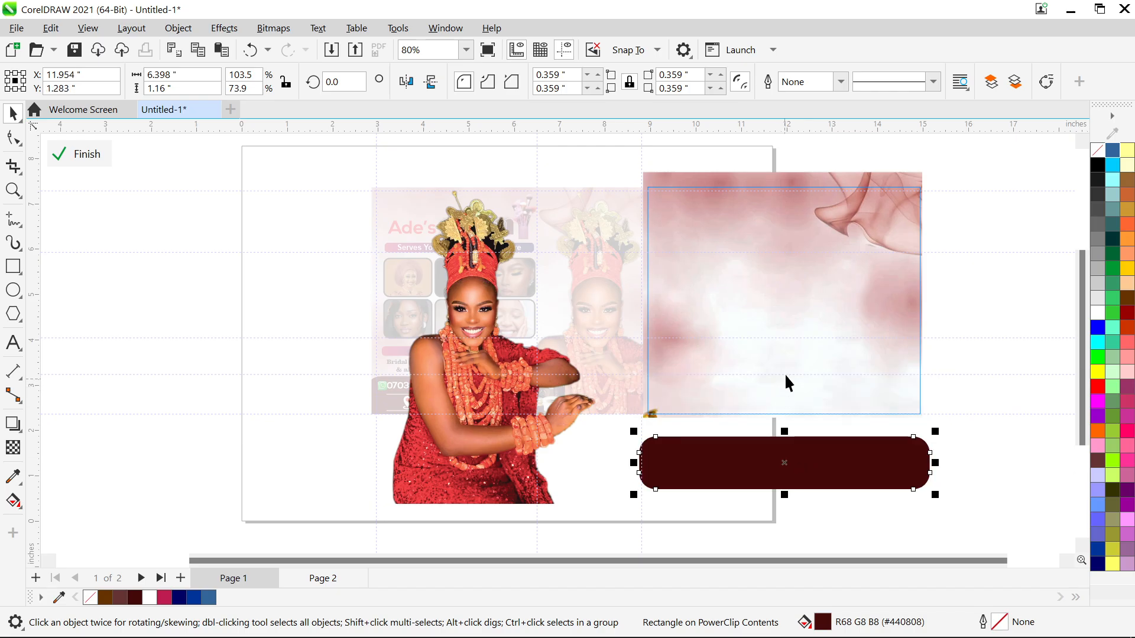
key("ctrl+z")
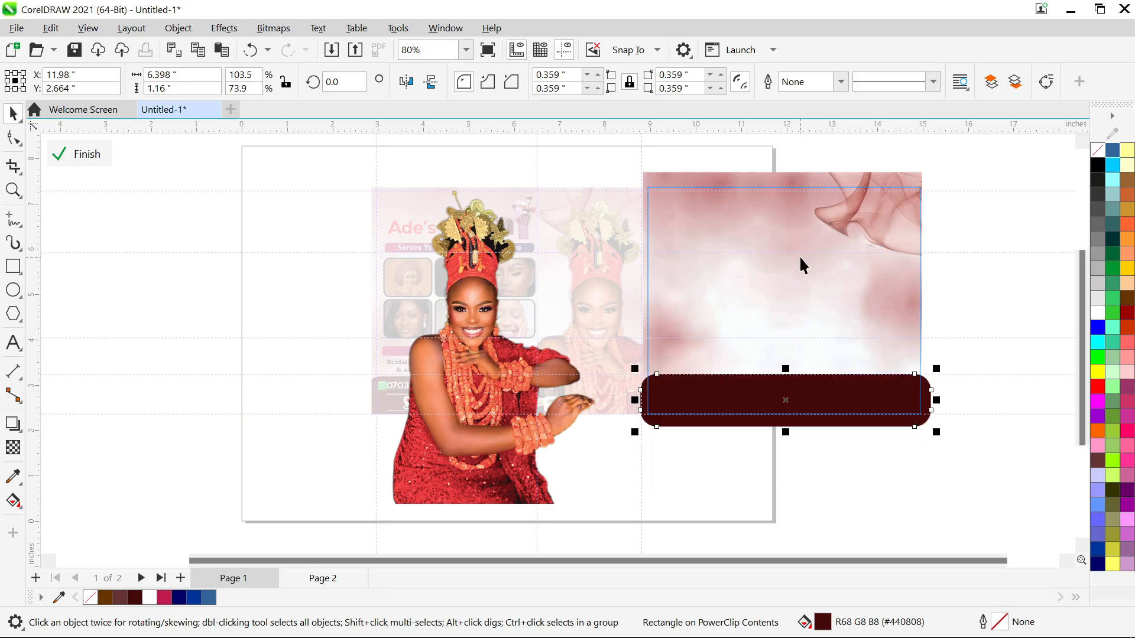
scroll(797, 177, "up", 3)
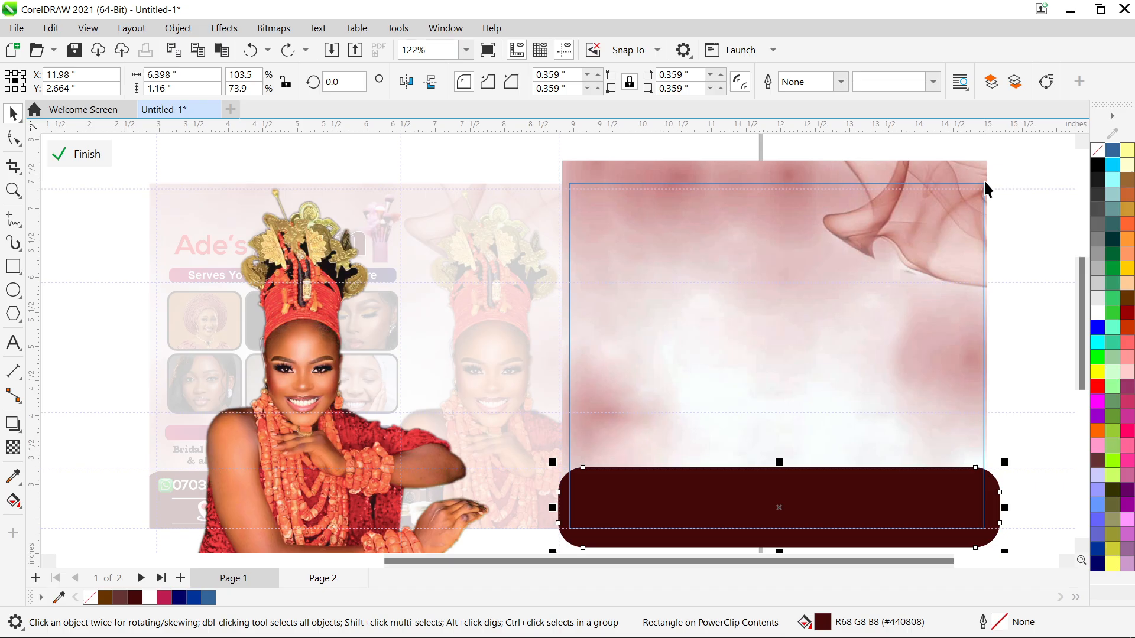
key("ctrl+z")
key("ctrl+z")
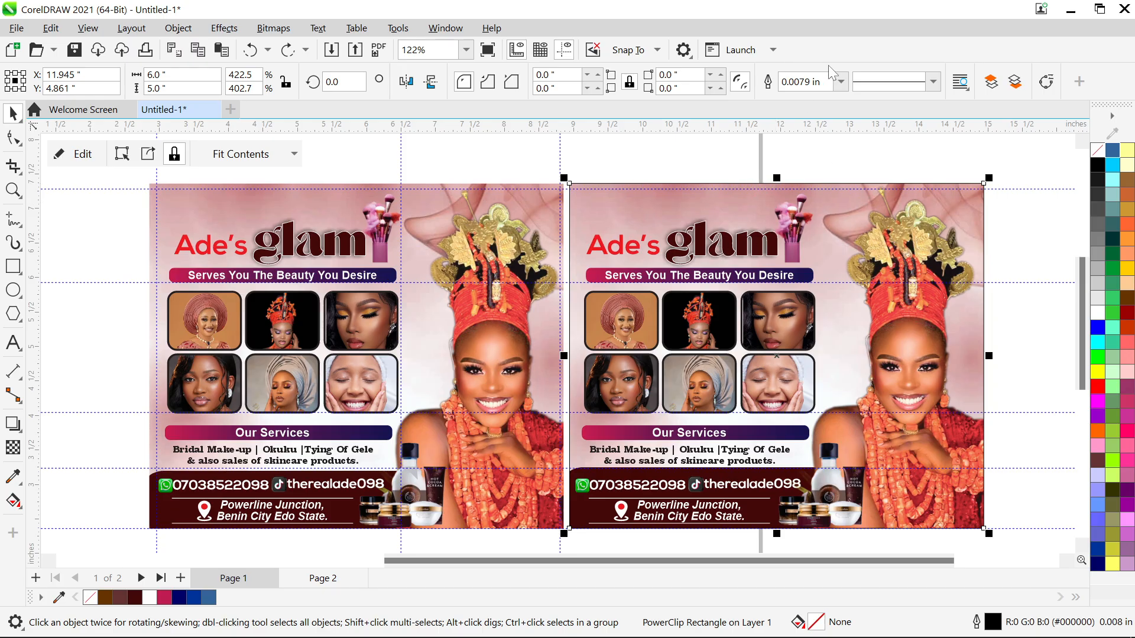
Set the outline width of the new flyer's PowerClip rectangle to None and deselect it
left_click(840, 81)
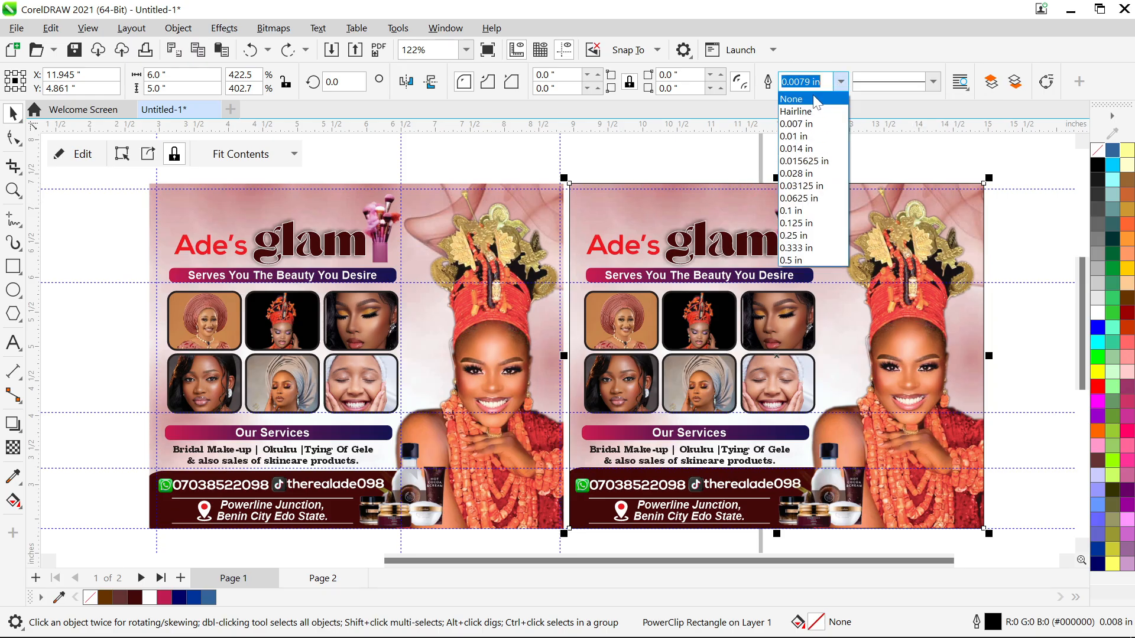
left_click(814, 98)
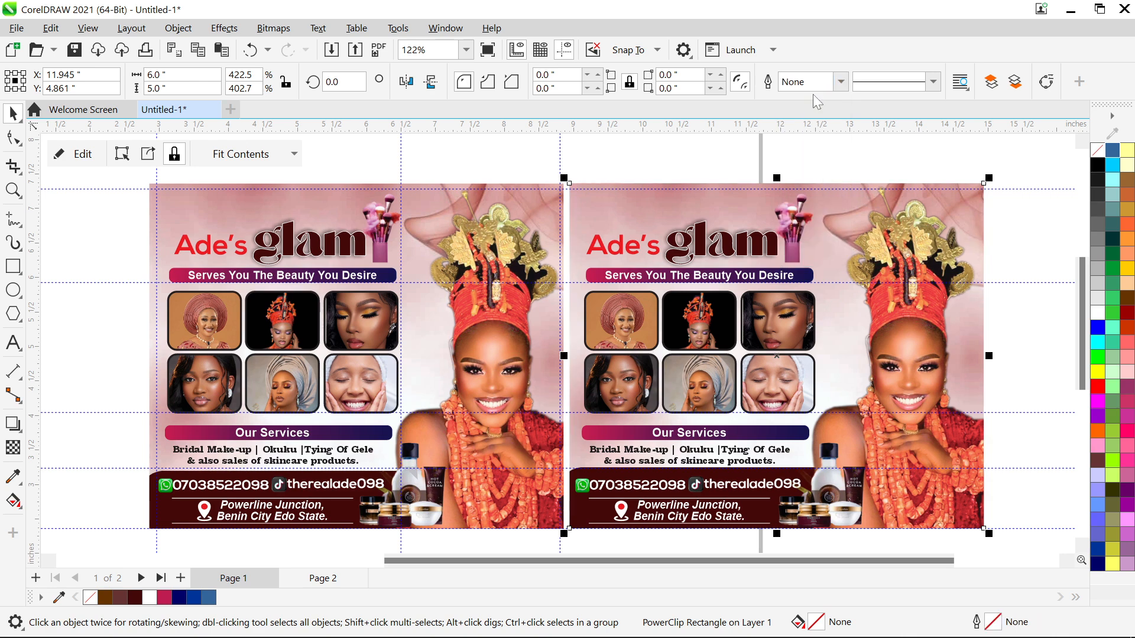
key("F4")
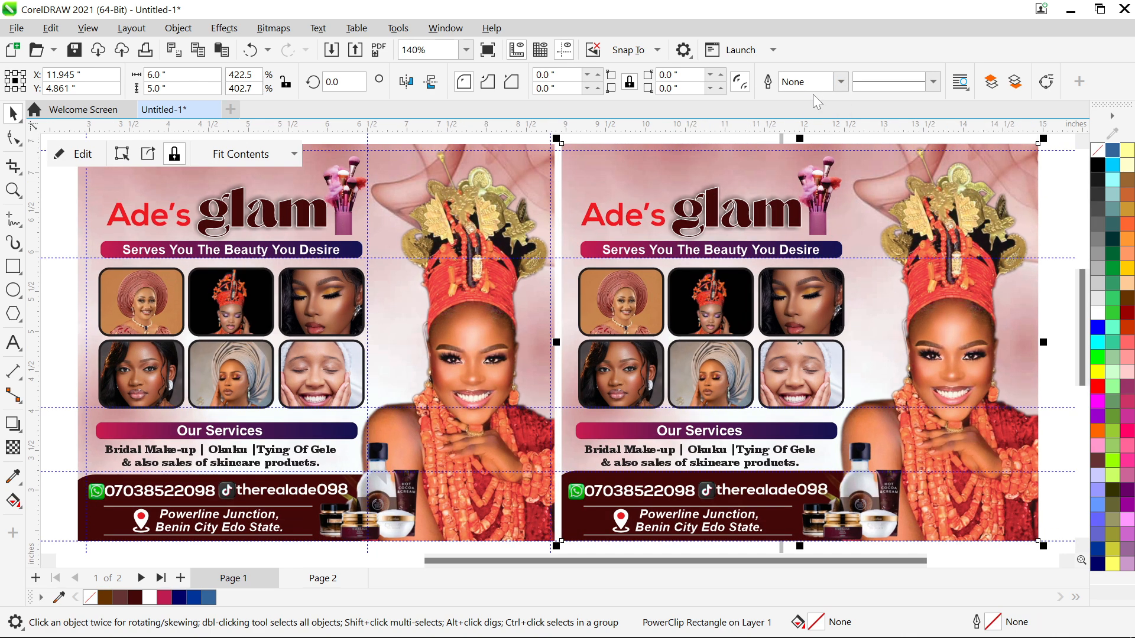
left_click(1056, 218)
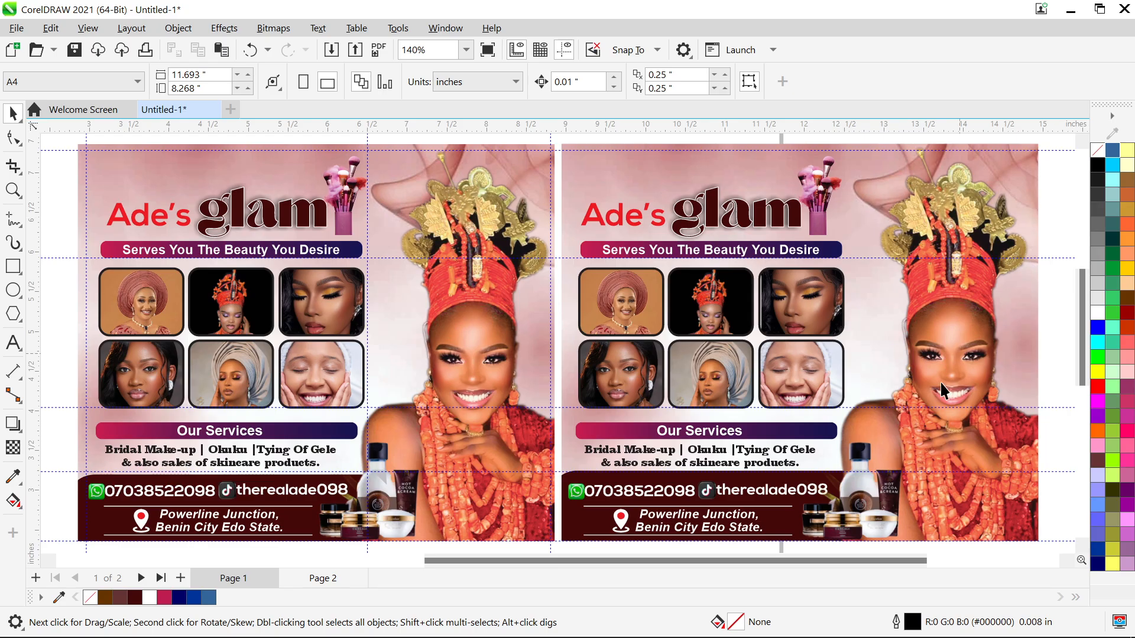
mouse_move(719, 632)
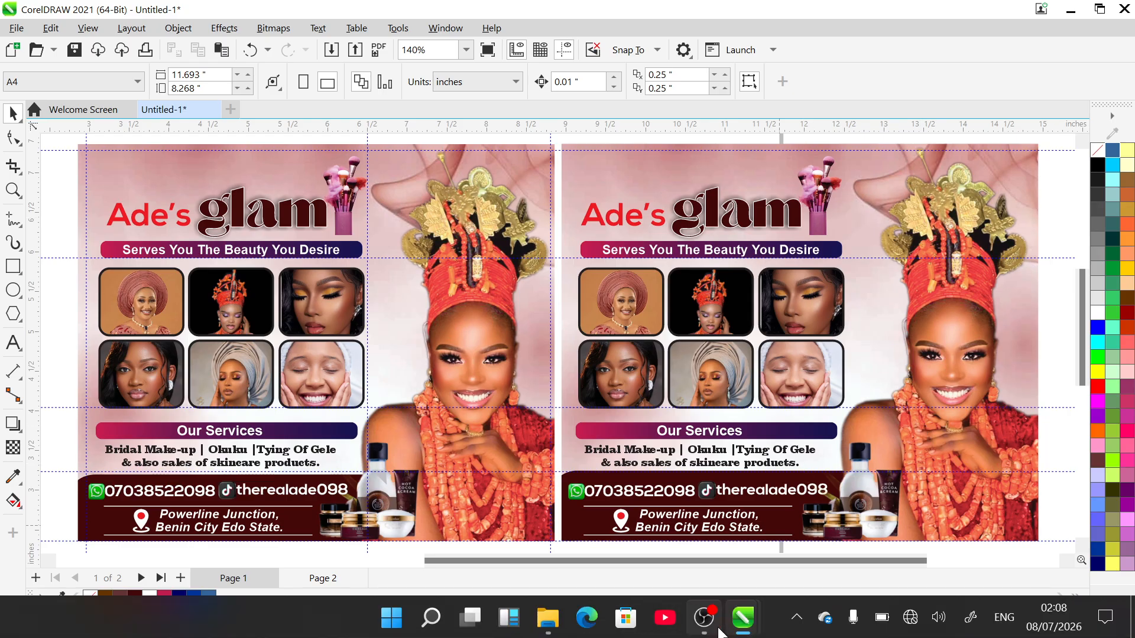